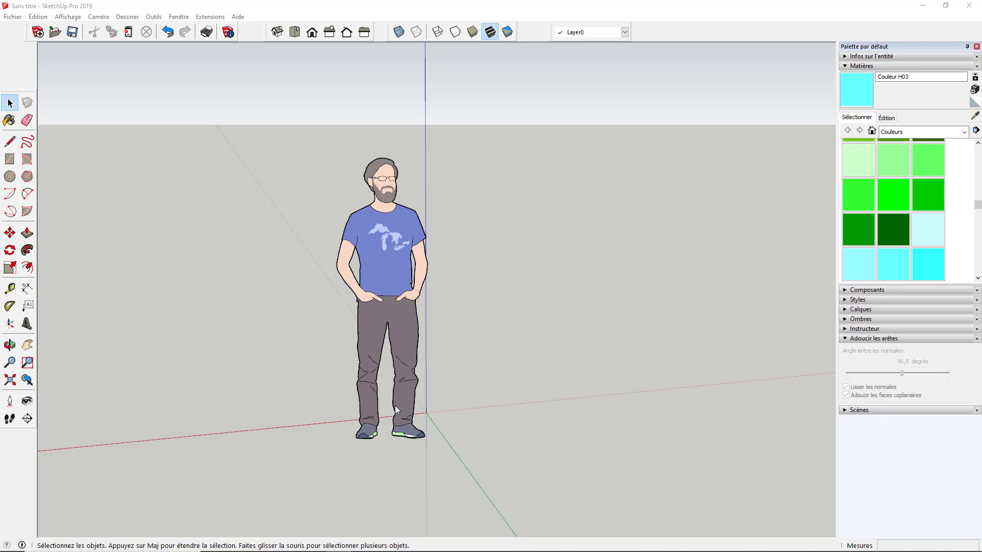
- Draw a ground rectangle about 122 × 111 cm beside the standing figure and pull it up about 91 cm into a box
{"action": "scroll", "coordinate": [395, 406], "scroll_direction": "down", "scroll_amount": 2}
{"action": "scroll", "coordinate": [302, 266], "scroll_direction": "down", "scroll_amount": 2}
{"action": "middle_click_drag", "start_coordinate": [302, 266], "coordinate": [459, 373]}
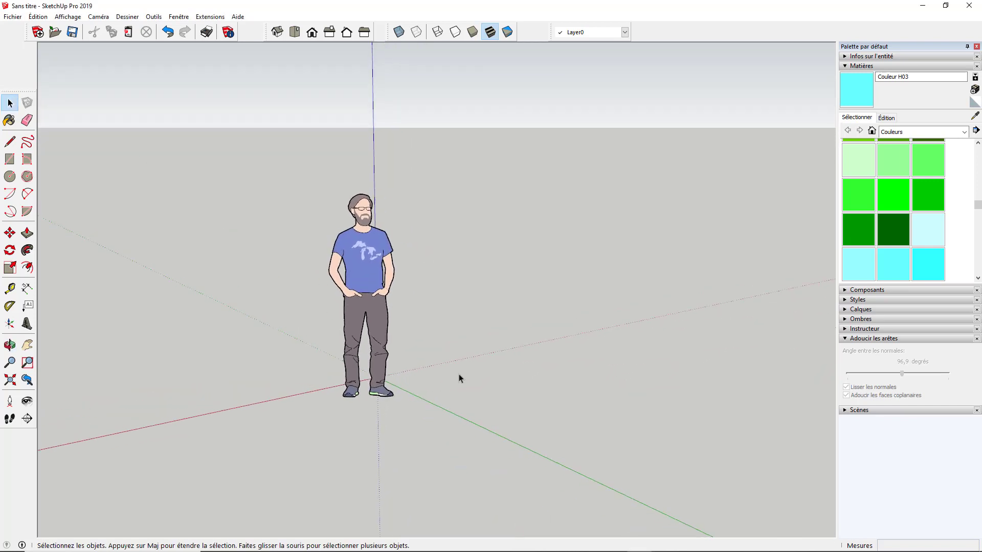
{"action": "scroll", "coordinate": [459, 378], "scroll_direction": "up", "scroll_amount": 1}
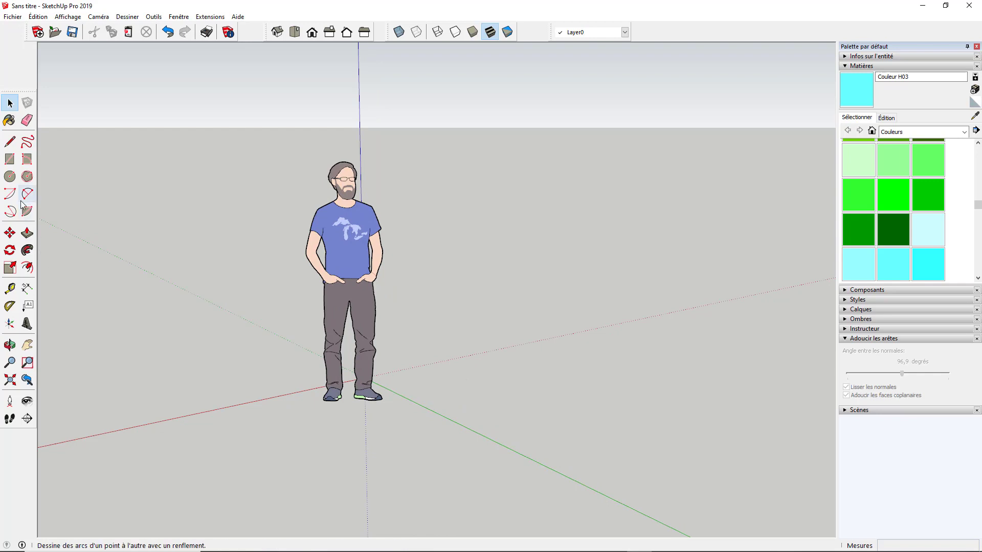
{"action": "left_click", "coordinate": [10, 159]}
{"action": "scroll", "coordinate": [231, 320], "scroll_direction": "down", "scroll_amount": 3}
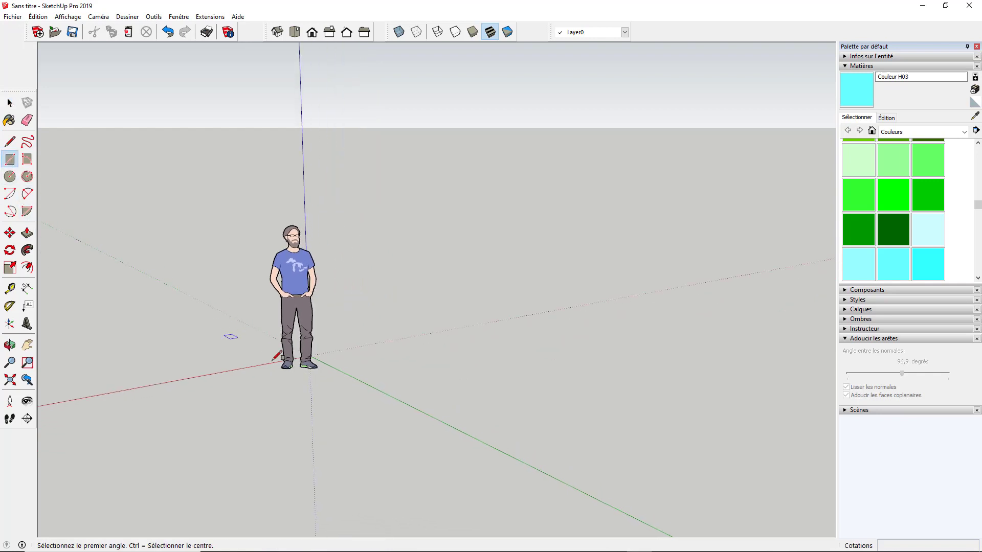
{"action": "scroll", "coordinate": [340, 391], "scroll_direction": "up", "scroll_amount": 2}
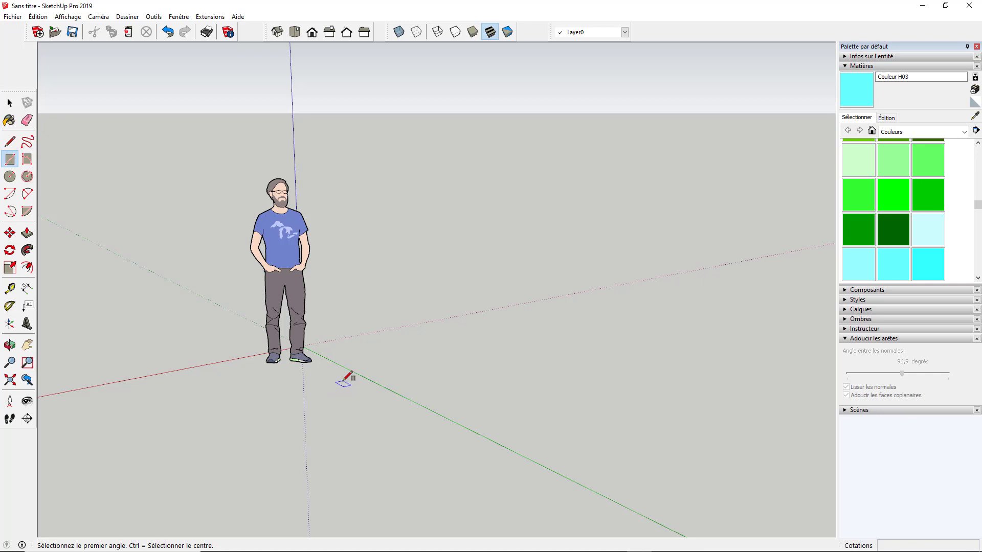
{"action": "middle_click_drag", "start_coordinate": [324, 361], "coordinate": [370, 407]}
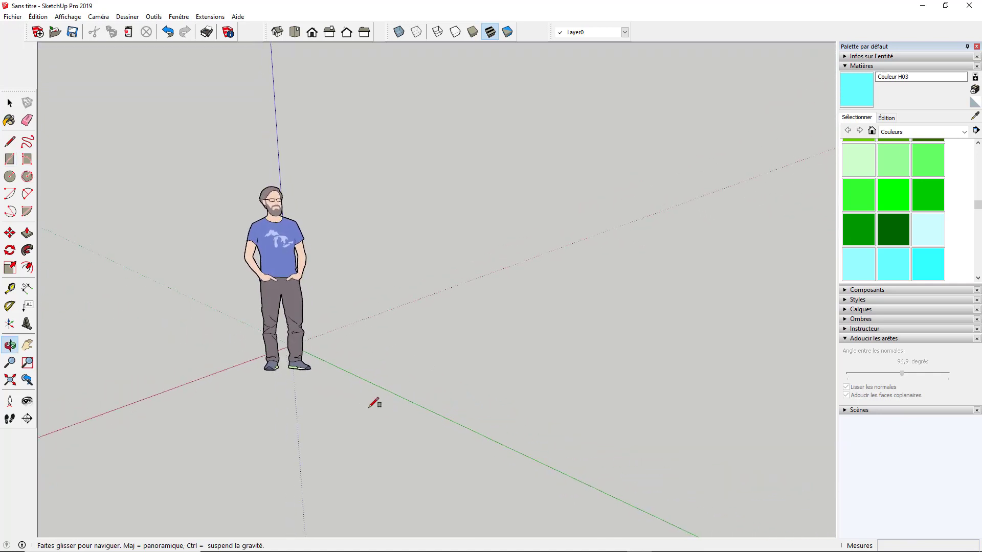
{"action": "left_click", "coordinate": [367, 359]}
{"action": "left_click", "coordinate": [529, 354]}
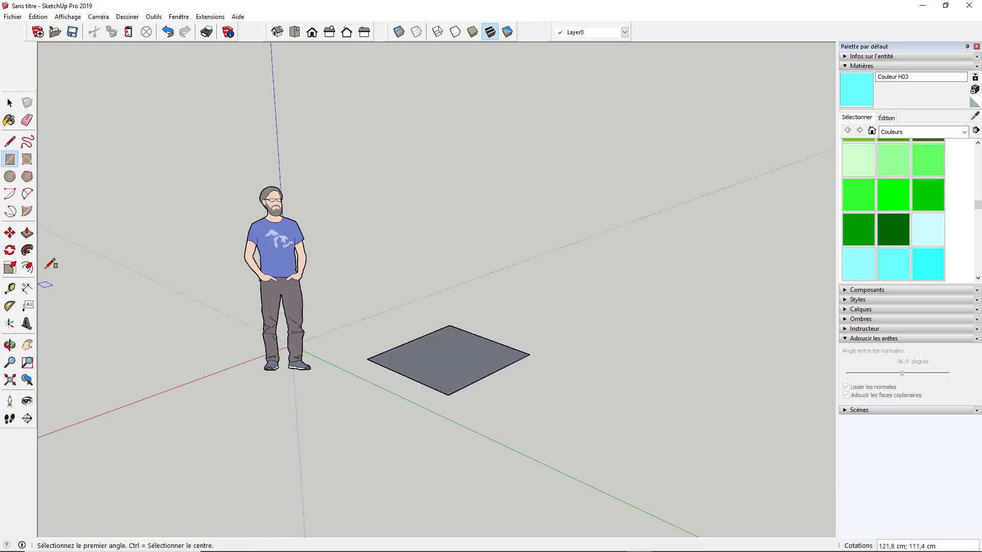
{"action": "left_click", "coordinate": [28, 235]}
{"action": "left_click", "coordinate": [427, 378]}
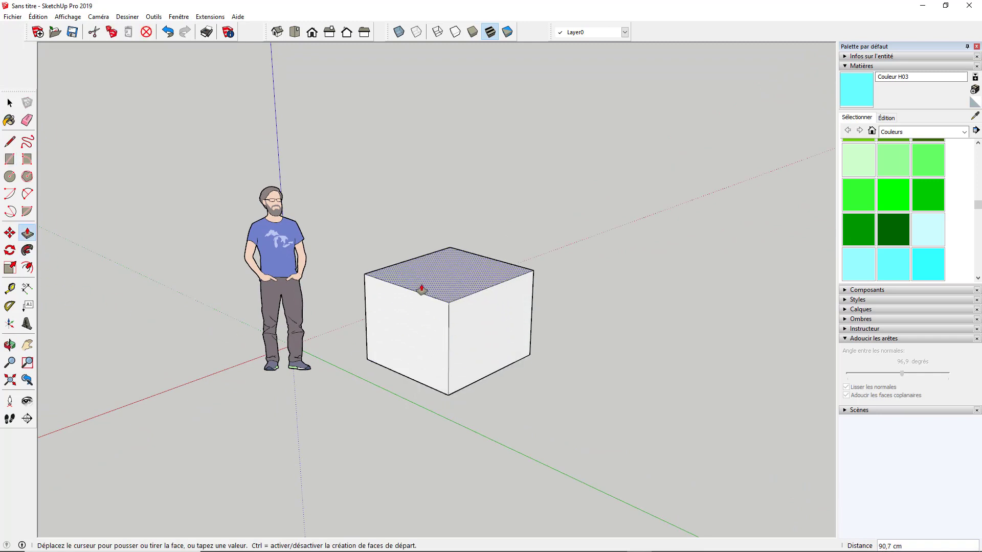
- Divide a narrow strip off the box's rear edge with Push/Pull and raise it about 94 cm as a backrest
{"action": "left_click", "coordinate": [451, 325]}
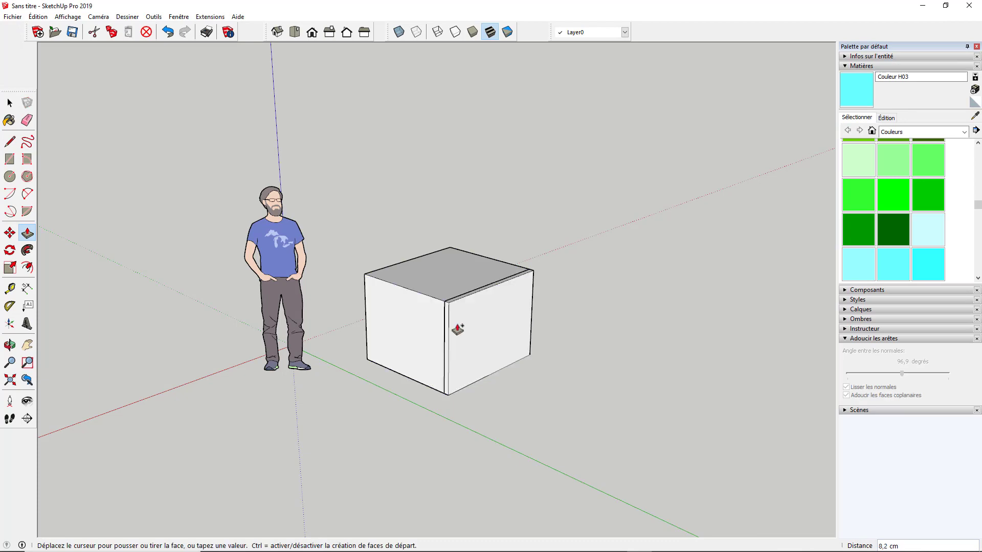
{"action": "left_click", "coordinate": [391, 289]}
{"action": "left_click", "coordinate": [382, 267]}
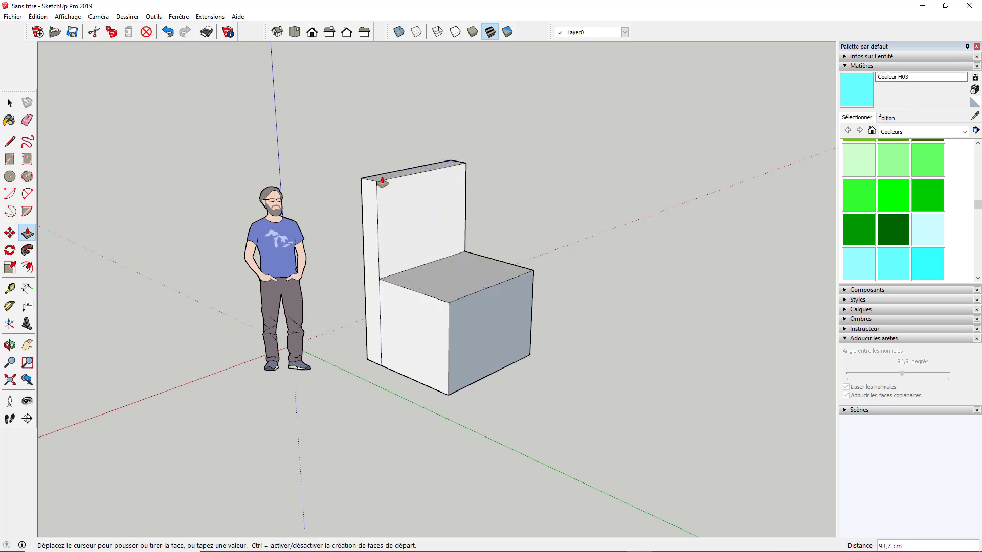
{"action": "left_click", "coordinate": [382, 181]}
- Lower the seat's top face about 16 cm with Push/Pull
{"action": "middle_click_drag", "start_coordinate": [423, 250], "coordinate": [259, 270]}
{"action": "middle_click_drag", "start_coordinate": [621, 297], "coordinate": [263, 303]}
{"action": "scroll", "coordinate": [452, 278], "scroll_direction": "up", "scroll_amount": 3}
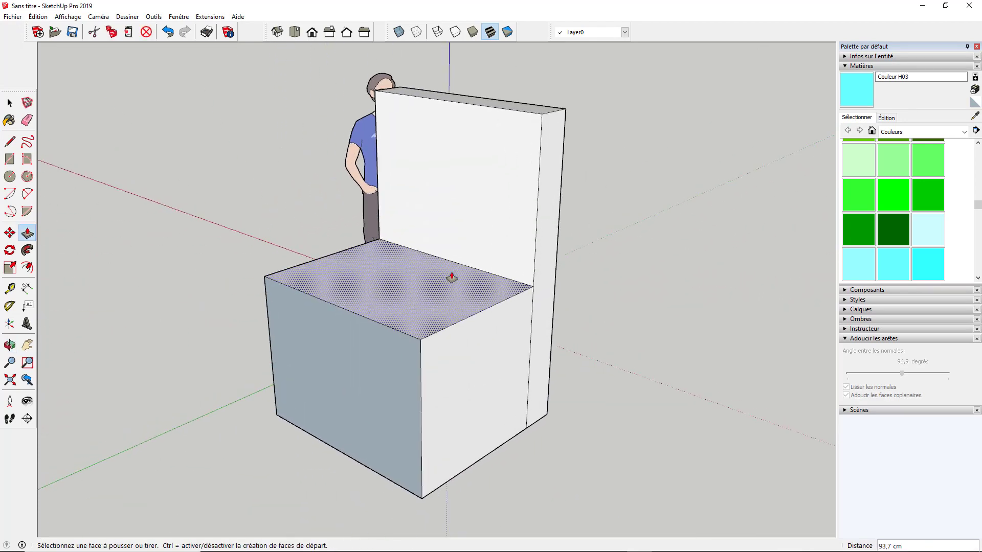
{"action": "scroll", "coordinate": [451, 278], "scroll_direction": "down", "scroll_amount": 3}
{"action": "middle_click_drag", "start_coordinate": [430, 289], "coordinate": [808, 281]}
{"action": "scroll", "coordinate": [407, 271], "scroll_direction": "up", "scroll_amount": 4}
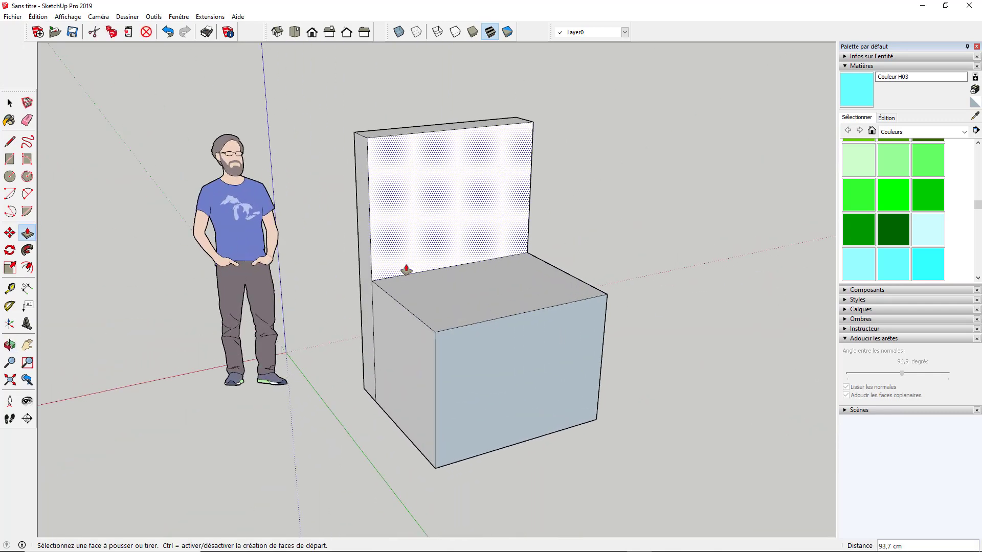
{"action": "middle_click_drag", "start_coordinate": [406, 270], "coordinate": [576, 251]}
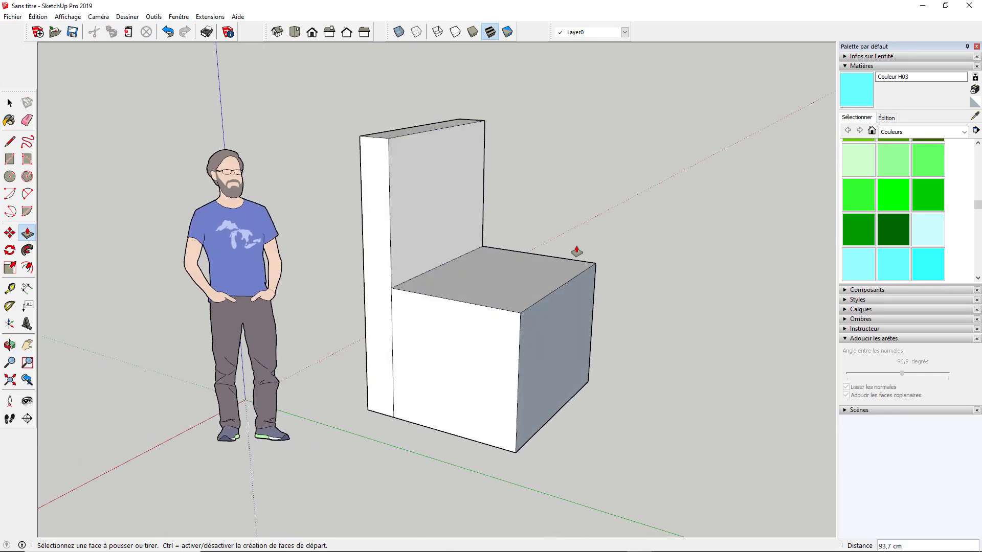
{"action": "left_click", "coordinate": [496, 291]}
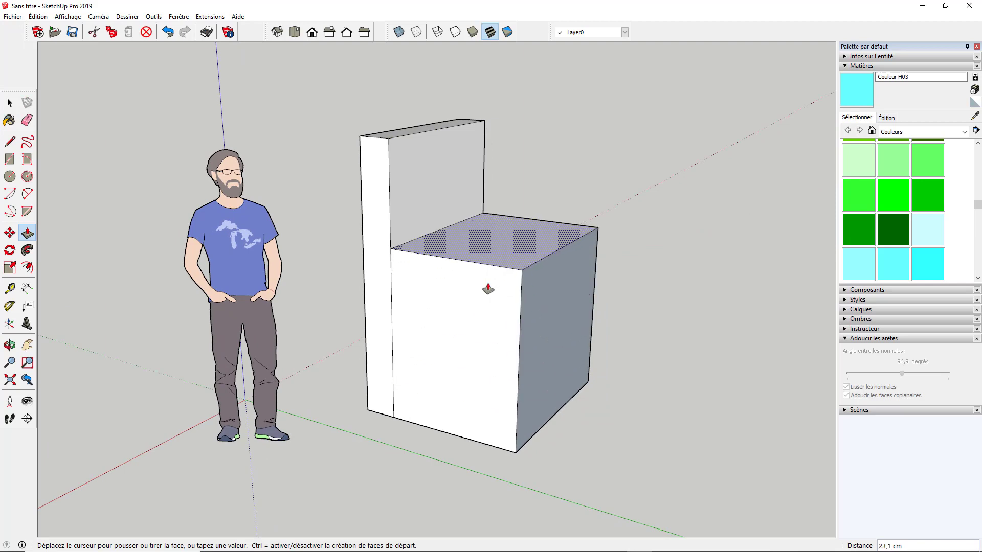
{"action": "left_click", "coordinate": [488, 316]}
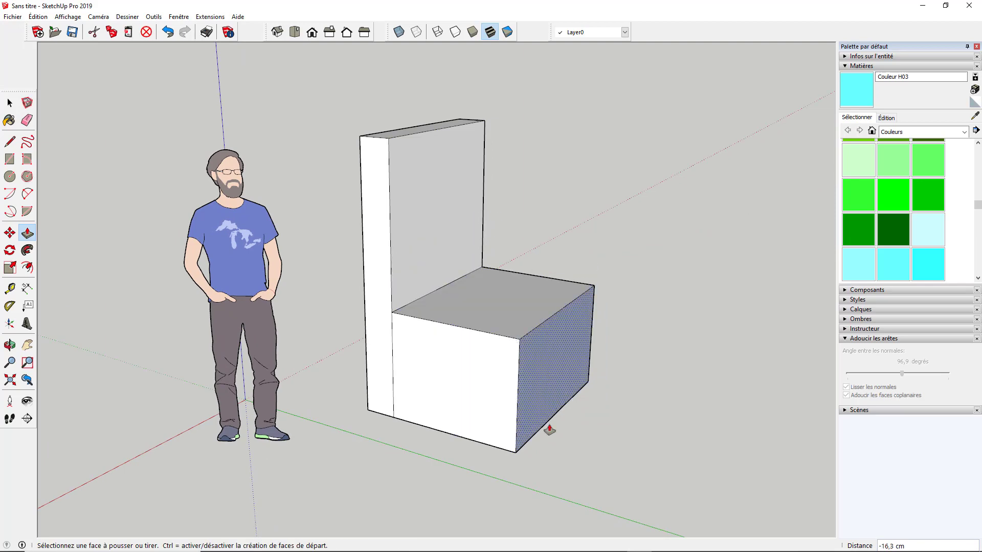
- Select the whole chair-shaped volume and delete it
{"action": "key", "text": "space"}
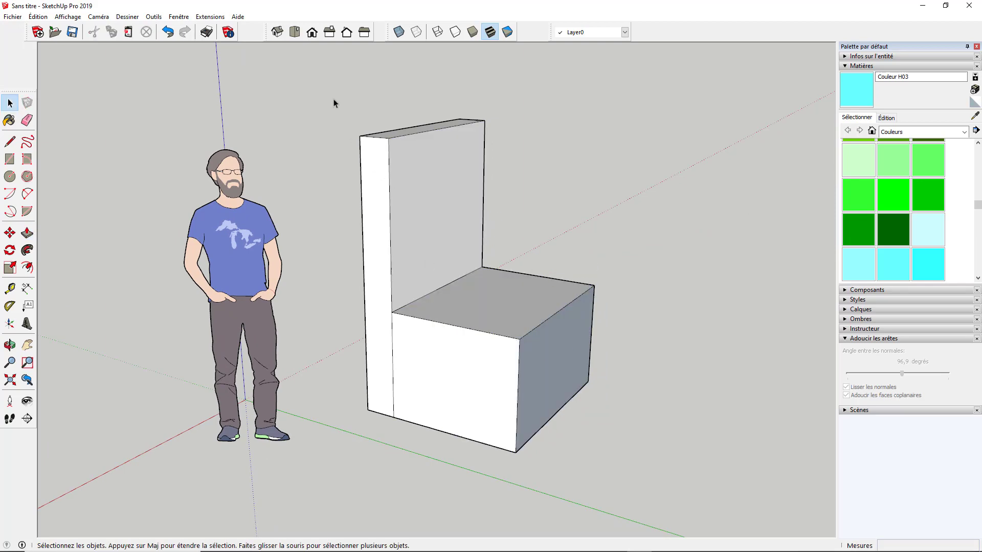
{"action": "left_click_drag", "start_coordinate": [334, 99], "coordinate": [630, 472]}
{"action": "key", "text": "Delete"}
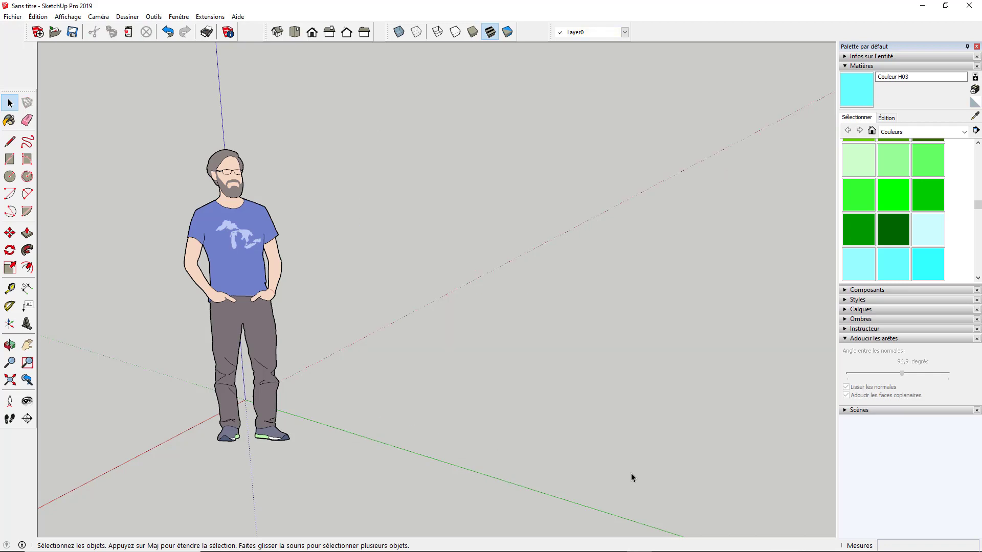
- Draw a new ground rectangle across the green axis beside the figure
{"action": "left_click", "coordinate": [10, 159]}
{"action": "middle_click_drag", "start_coordinate": [261, 100], "coordinate": [379, 375]}
{"action": "left_click", "coordinate": [338, 415]}
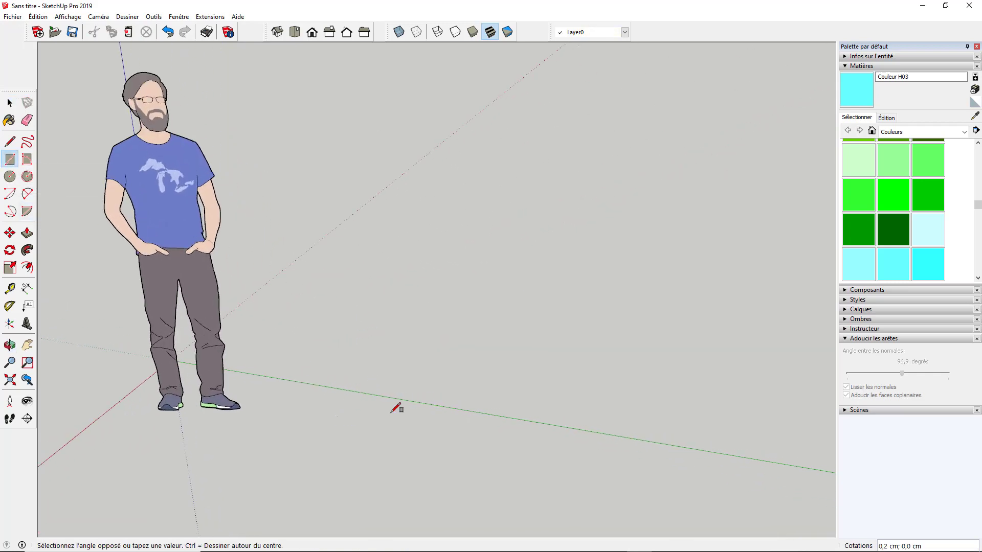
{"action": "left_click", "coordinate": [515, 361]}
{"action": "middle_click_drag", "start_coordinate": [535, 336], "coordinate": [487, 344]}
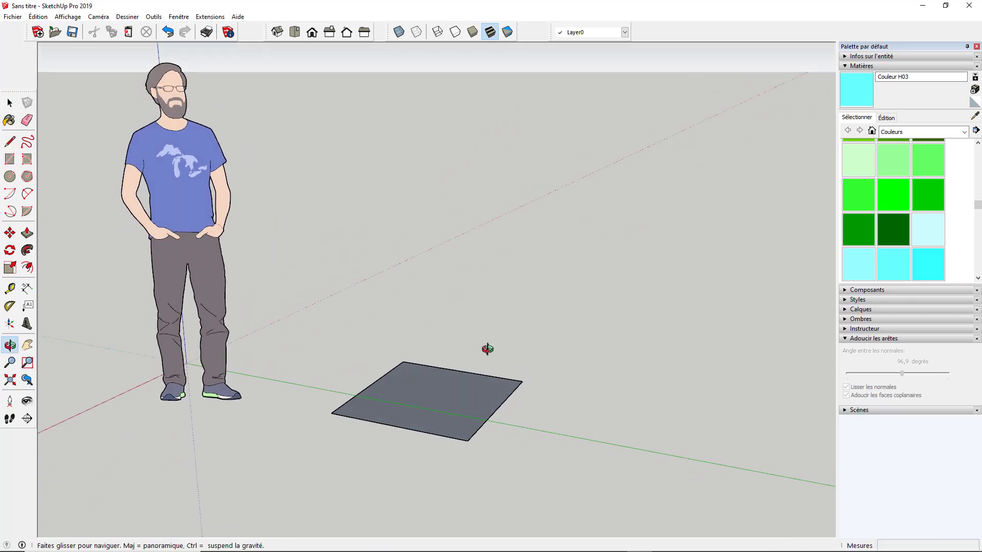
- Pull the new rectangle up about 36 cm into a low box
{"action": "left_click", "coordinate": [27, 233]}
{"action": "left_click", "coordinate": [408, 415]}
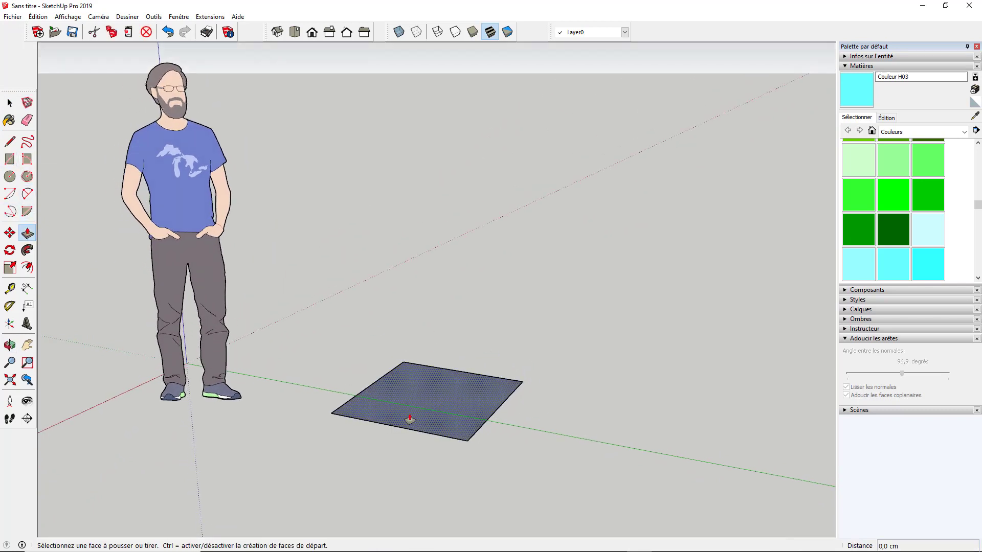
{"action": "left_click", "coordinate": [408, 351]}
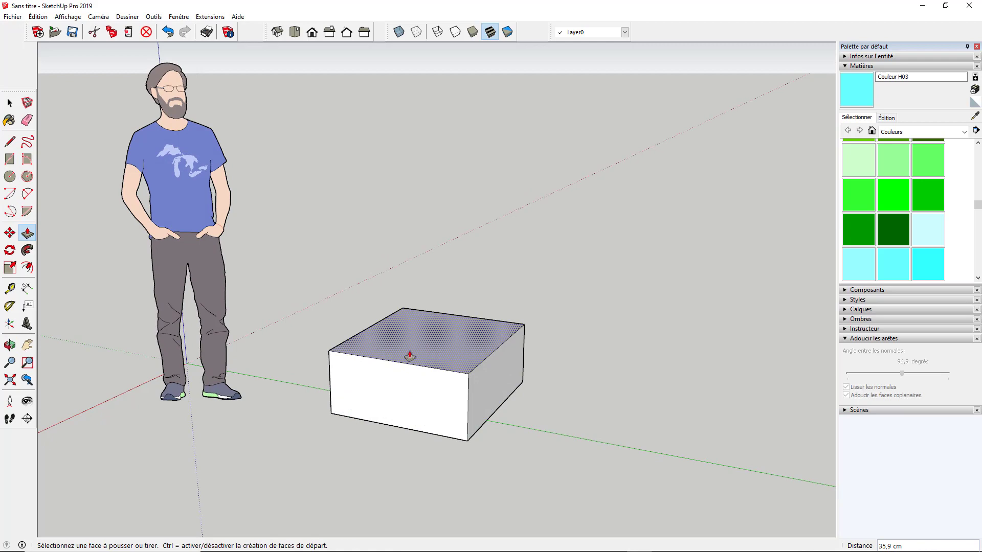
- Draw a two-point arc across the corner of the low box's top face nearest the figure
{"action": "middle_click_drag", "start_coordinate": [390, 395], "coordinate": [390, 364]}
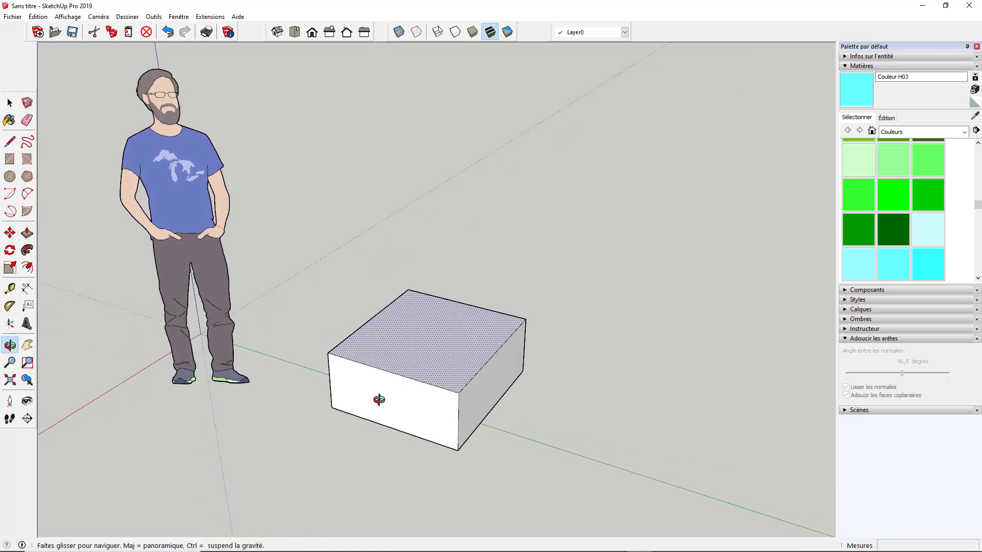
{"action": "scroll", "coordinate": [377, 394], "scroll_direction": "up", "scroll_amount": 4}
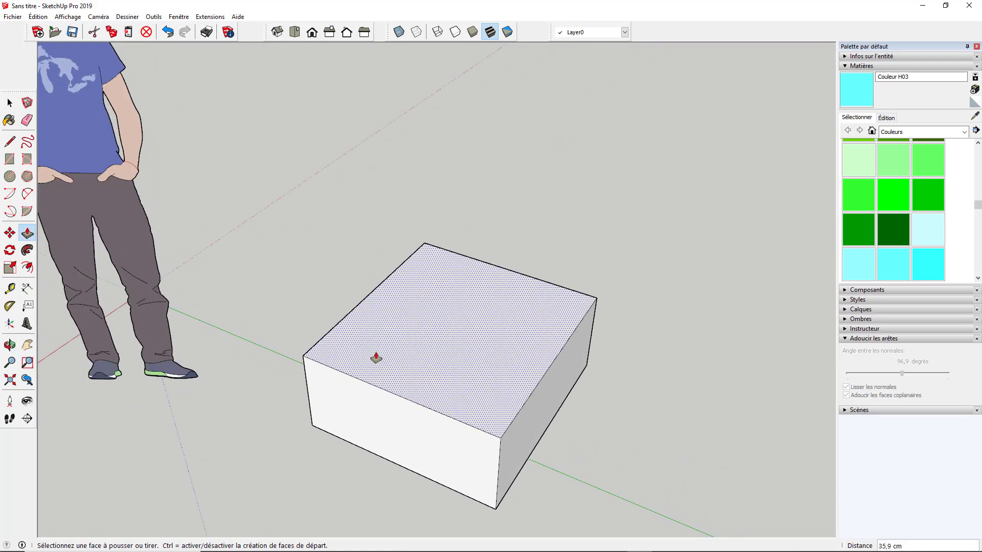
{"action": "left_click", "coordinate": [27, 194]}
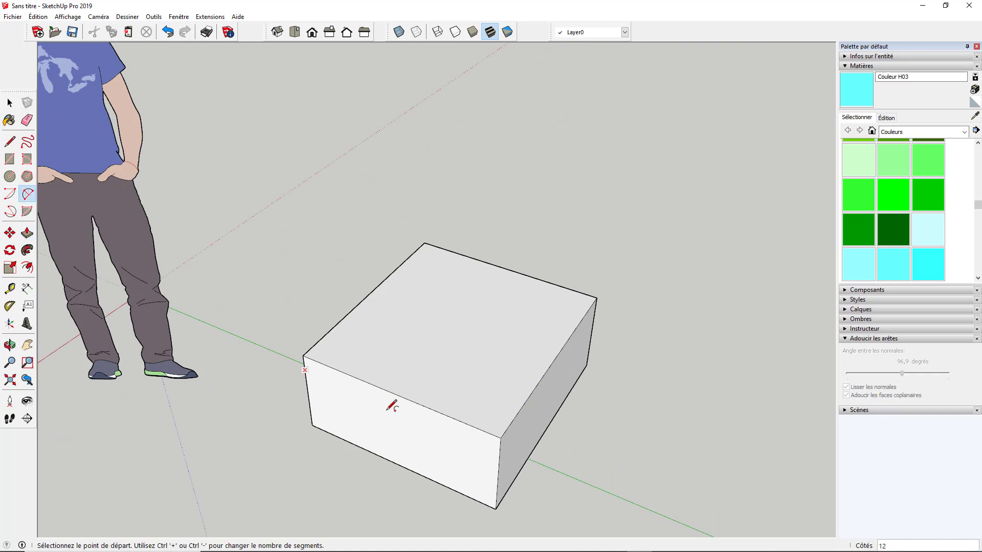
{"action": "left_click", "coordinate": [321, 339]}
{"action": "left_click", "coordinate": [334, 368]}
{"action": "left_click", "coordinate": [316, 352]}
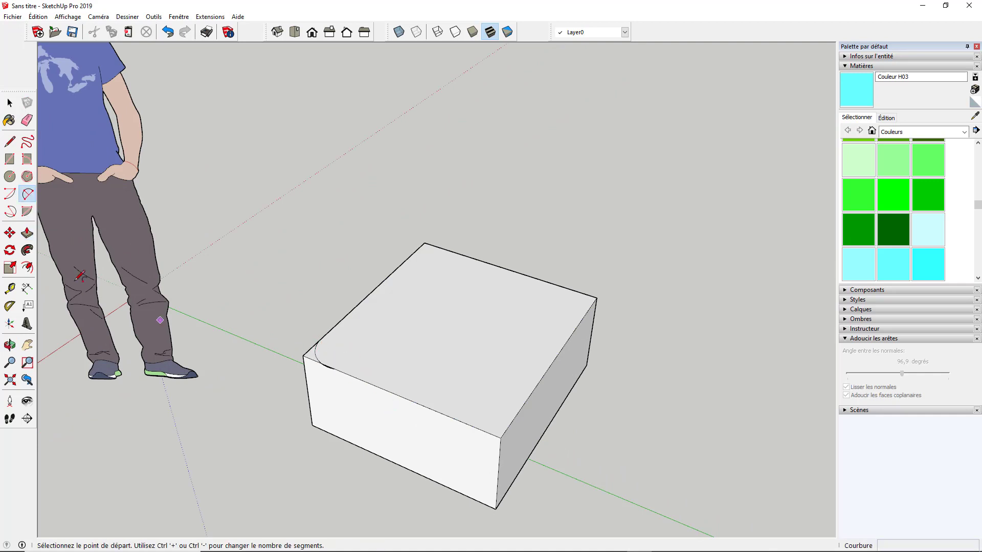
- Push the corner piece outside the arc down about 36 cm through the box
{"action": "left_click", "coordinate": [27, 233]}
{"action": "left_click", "coordinate": [310, 355]}
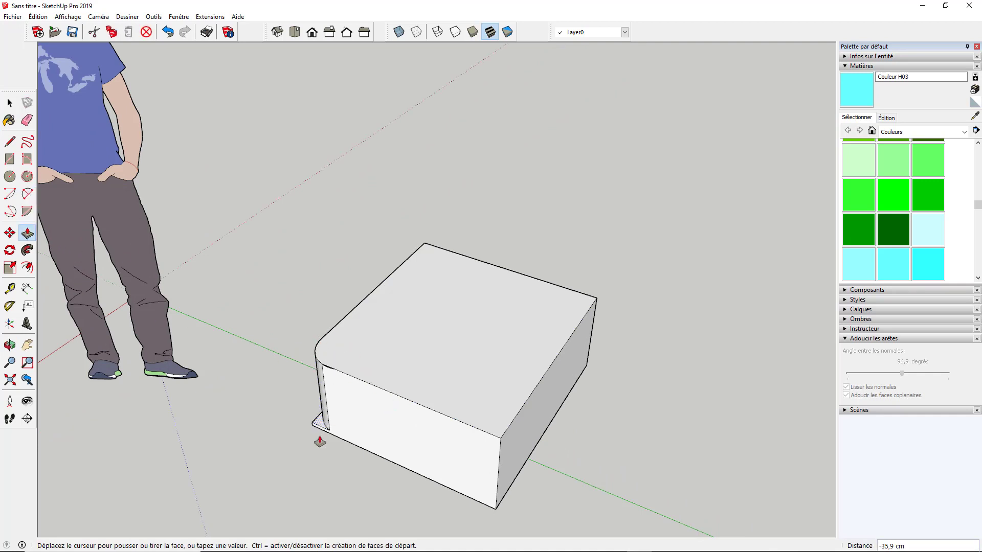
{"action": "left_click", "coordinate": [314, 394]}
- Undo the corner cut and its arc
{"action": "middle_click_drag", "start_coordinate": [313, 394], "coordinate": [169, 343]}
{"action": "scroll", "coordinate": [437, 424], "scroll_direction": "up", "scroll_amount": 2}
{"action": "key", "text": "ctrl+z"}
{"action": "scroll", "coordinate": [416, 419], "scroll_direction": "up", "scroll_amount": 2}
{"action": "key", "text": "ctrl+z"}
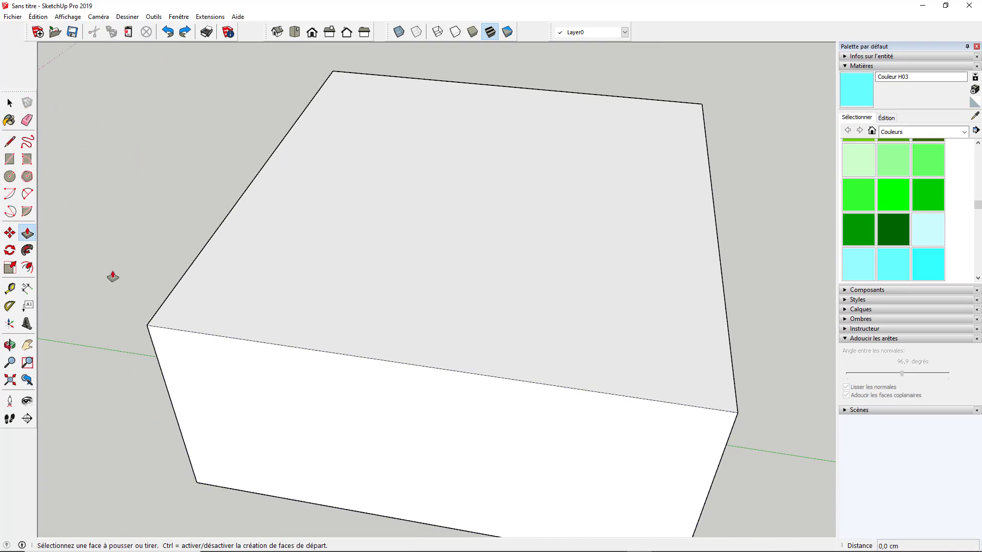
- Redraw an arc tangent to both edges of the same top corner and push the corner piece down through the box's full height
{"action": "left_click", "coordinate": [29, 194]}
{"action": "left_click", "coordinate": [173, 289]}
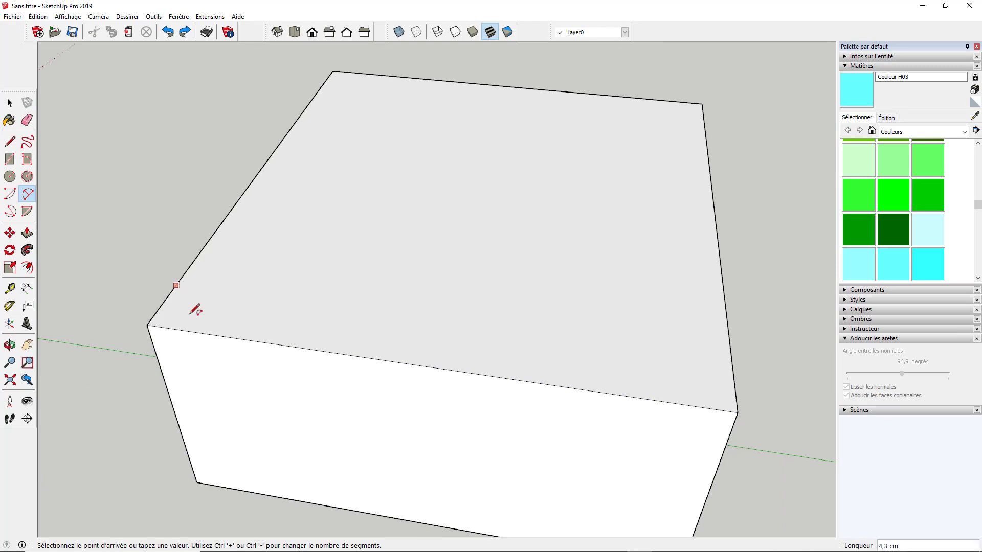
{"action": "left_click", "coordinate": [207, 333]}
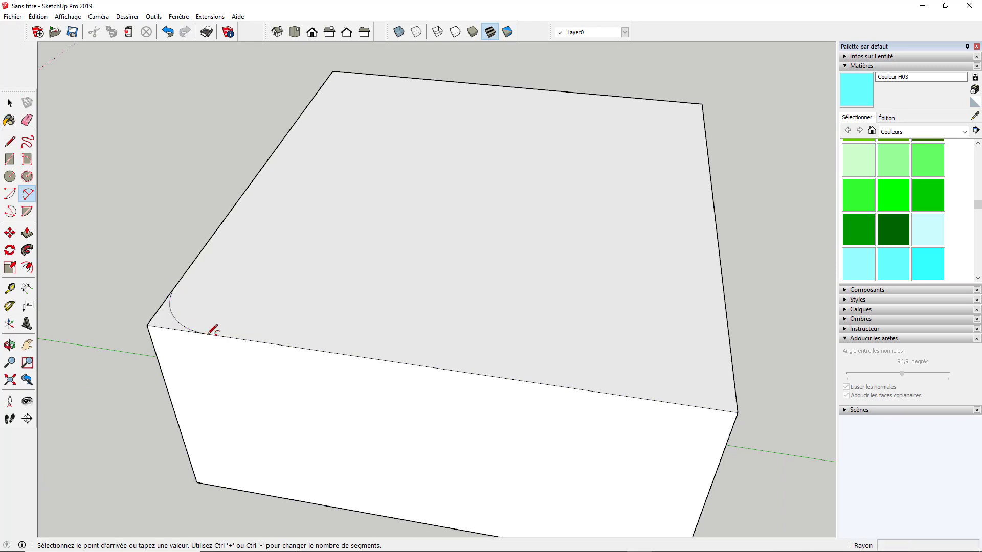
{"action": "left_click", "coordinate": [28, 233]}
{"action": "left_click", "coordinate": [159, 323]}
{"action": "left_click", "coordinate": [243, 515]}
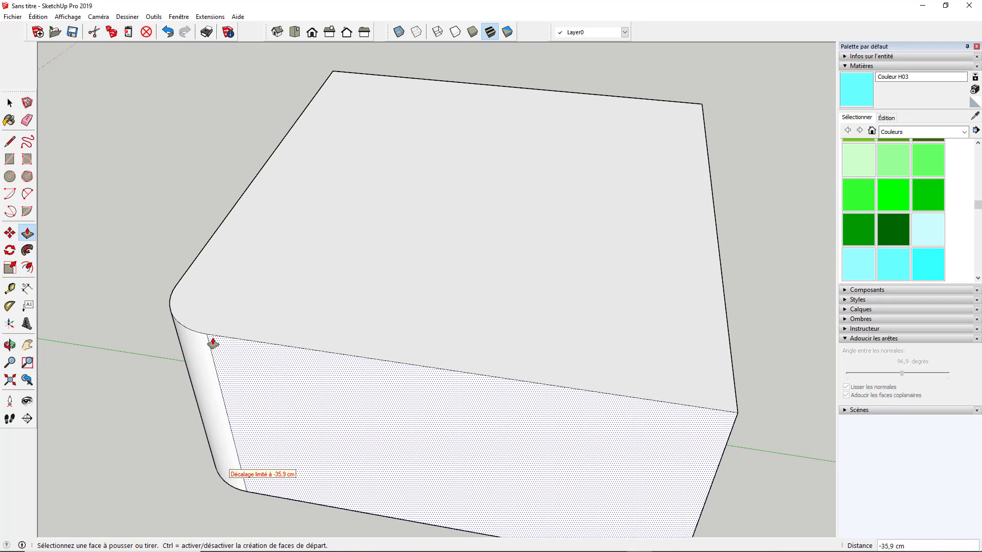
{"action": "middle_click_drag", "start_coordinate": [212, 339], "coordinate": [246, 227]}
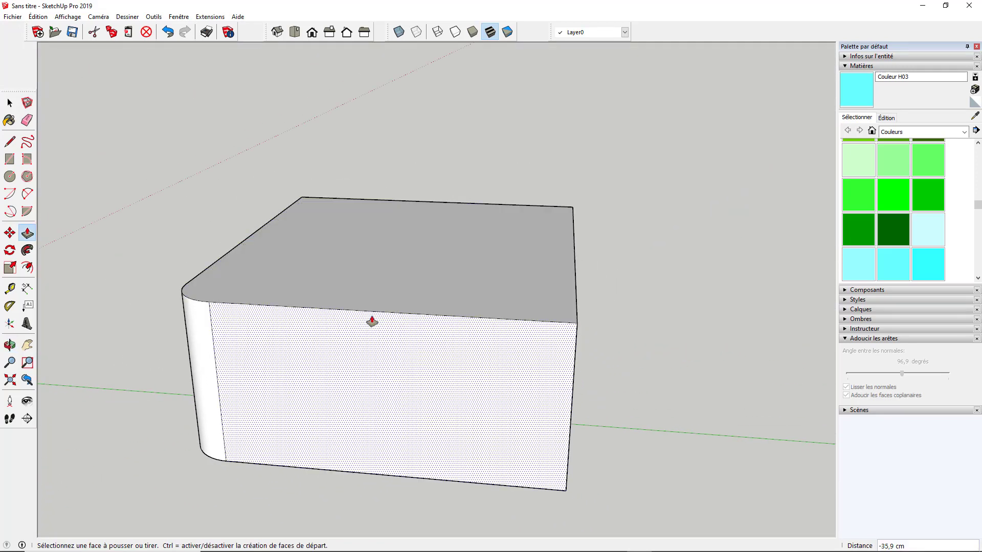
- Undo the tangent arc and the rounded corner cut on the box
{"action": "key", "text": "ctrl+z"}
{"action": "key", "text": "ctrl+z"}
{"action": "scroll", "coordinate": [471, 327], "scroll_direction": "down", "scroll_amount": 5}
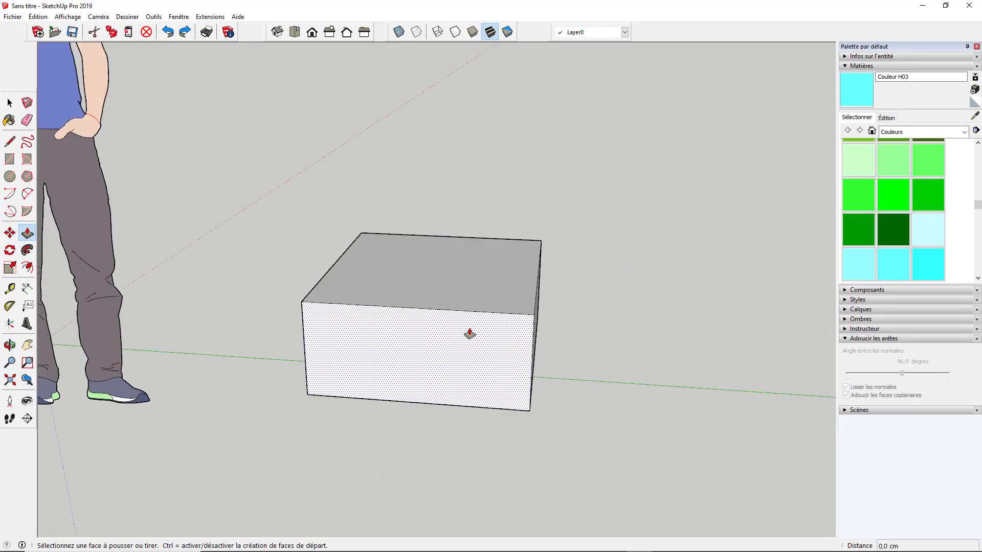
{"action": "middle_click_drag", "start_coordinate": [465, 336], "coordinate": [375, 325]}
{"action": "scroll", "coordinate": [409, 314], "scroll_direction": "up", "scroll_amount": 5}
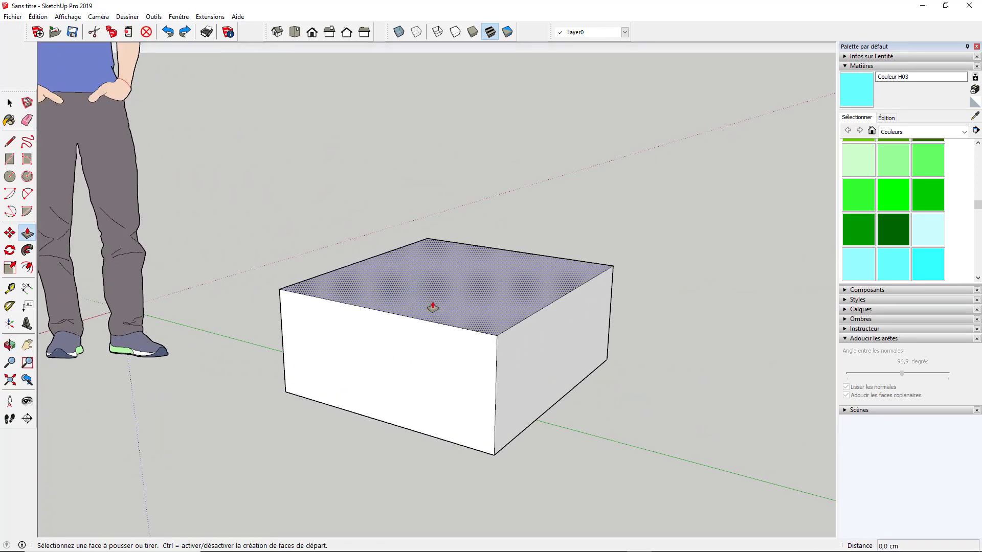
{"action": "scroll", "coordinate": [433, 307], "scroll_direction": "down", "scroll_amount": 4}
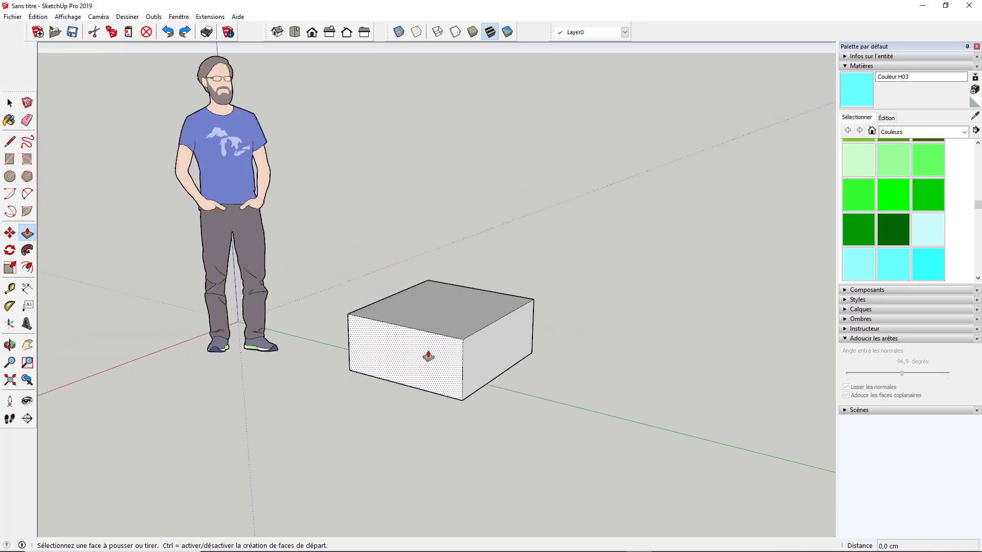
- Select the entire low box and delete it, keeping only the standing figure
{"action": "key", "text": "space"}
{"action": "left_click_drag", "start_coordinate": [321, 236], "coordinate": [652, 437]}
{"action": "key", "text": "Delete"}
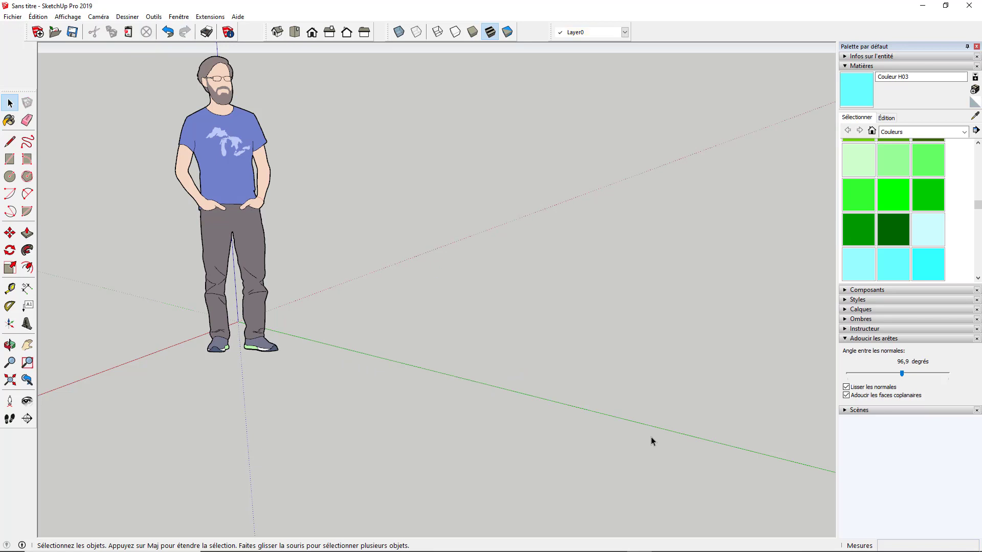
{"action": "scroll", "coordinate": [451, 401], "scroll_direction": "down", "scroll_amount": 3}
{"action": "scroll", "coordinate": [300, 251], "scroll_direction": "up", "scroll_amount": 3}
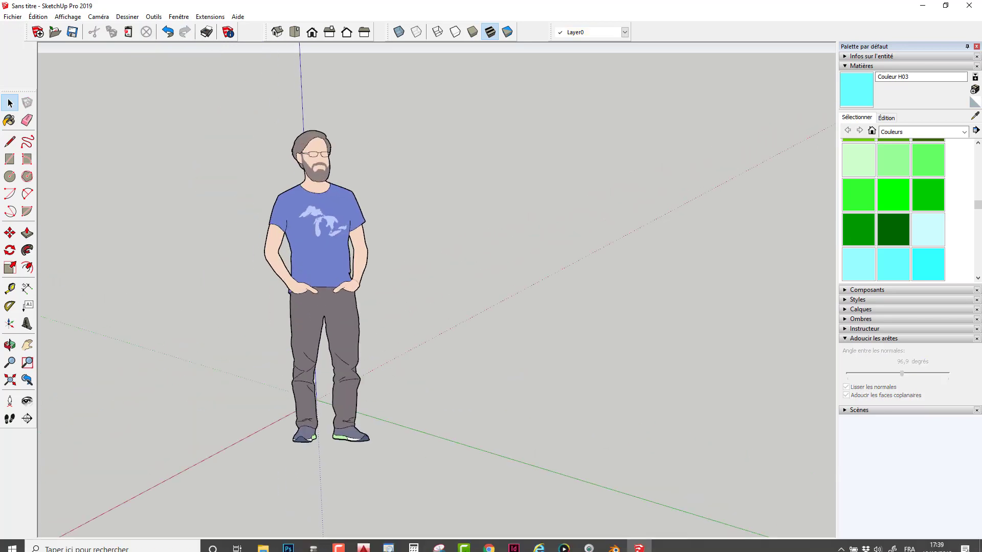
- Switch from SketchUp to the open Blender window containing the default cube scene
{"action": "mouse_move", "coordinate": [616, 545]}
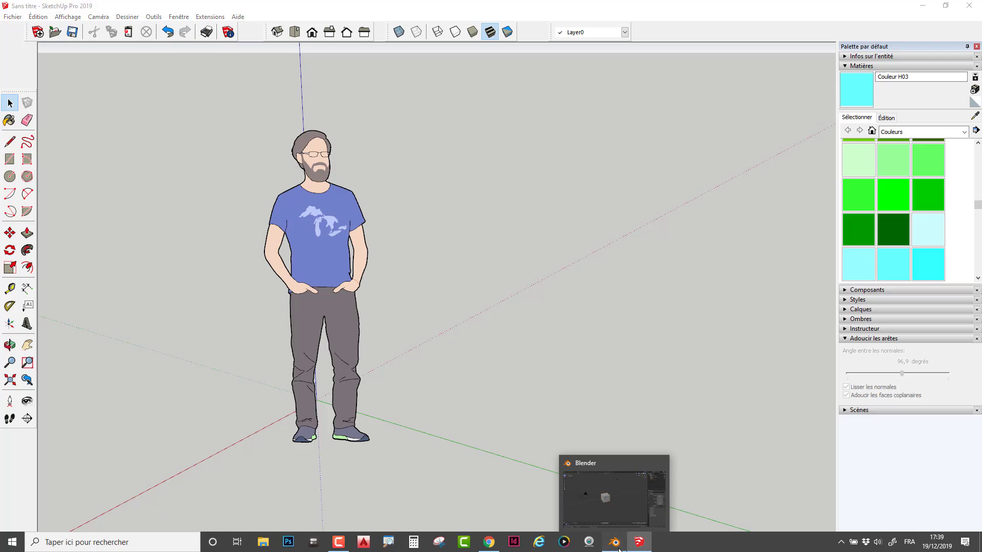
{"action": "left_click", "coordinate": [619, 549]}
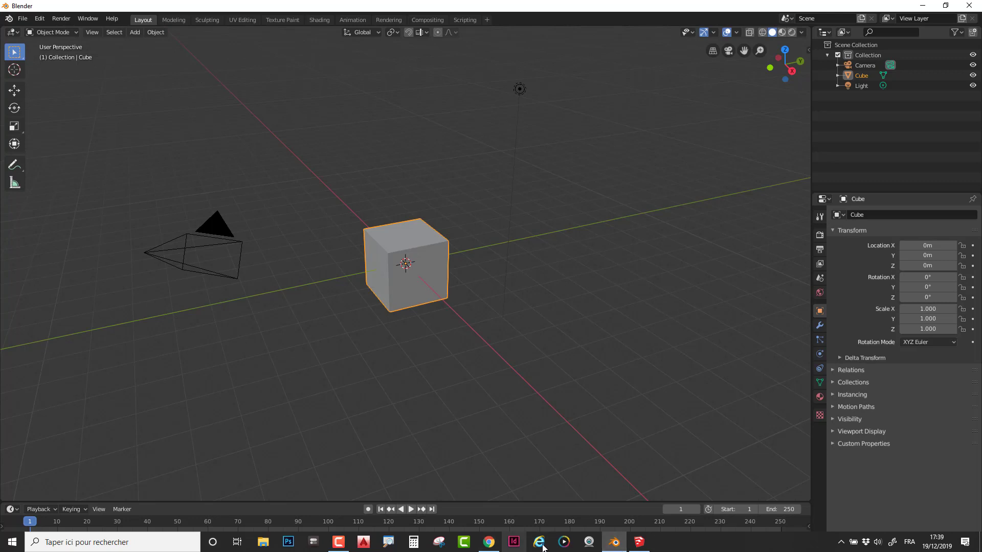
{"action": "mouse_move", "coordinate": [616, 550]}
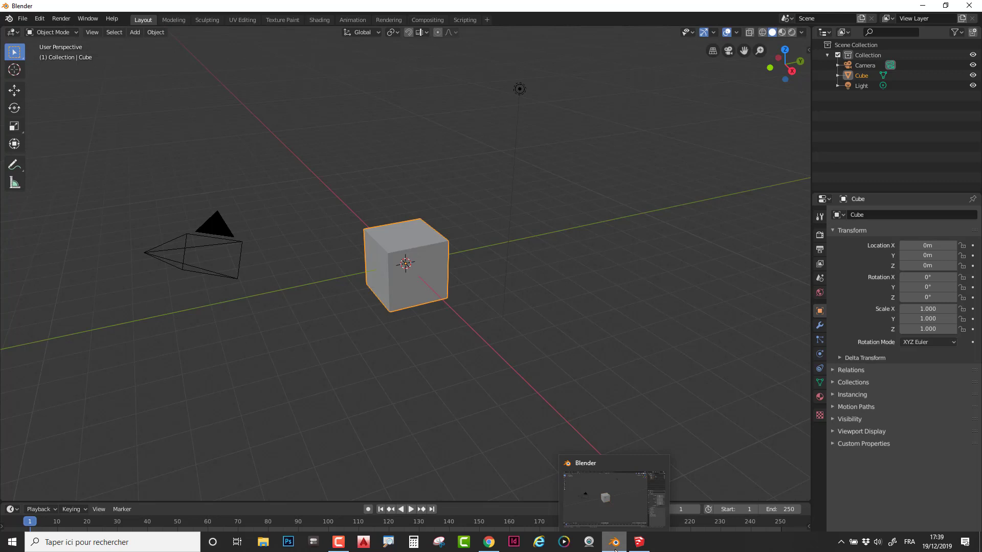
{"action": "left_click", "coordinate": [584, 474]}
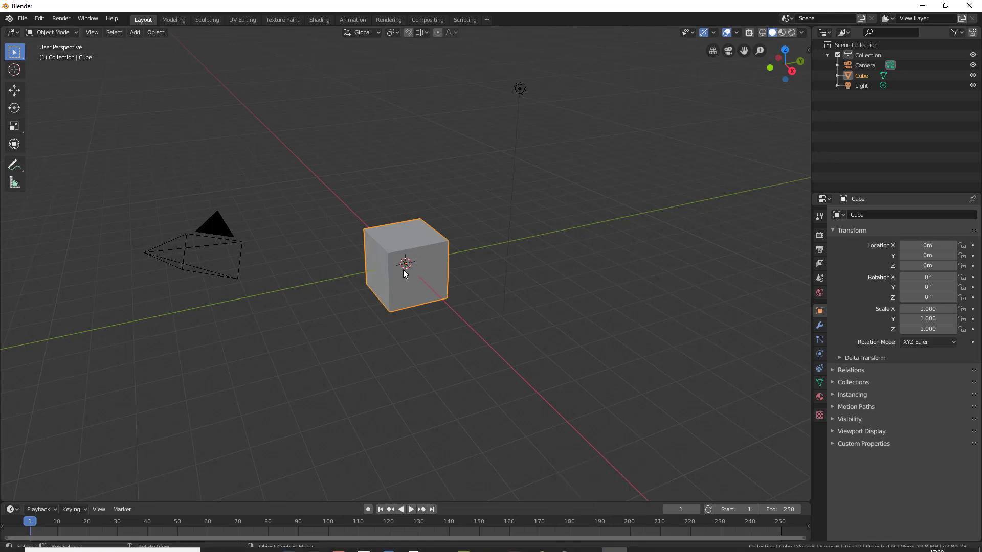
- Examine the default cube, camera and light in the 3D viewport from different angles and distances
{"action": "scroll", "coordinate": [403, 269], "scroll_direction": "up", "scroll_amount": 5}
{"action": "scroll", "coordinate": [429, 342], "scroll_direction": "down", "scroll_amount": 1}
{"action": "scroll", "coordinate": [429, 343], "scroll_direction": "down", "scroll_amount": 1}
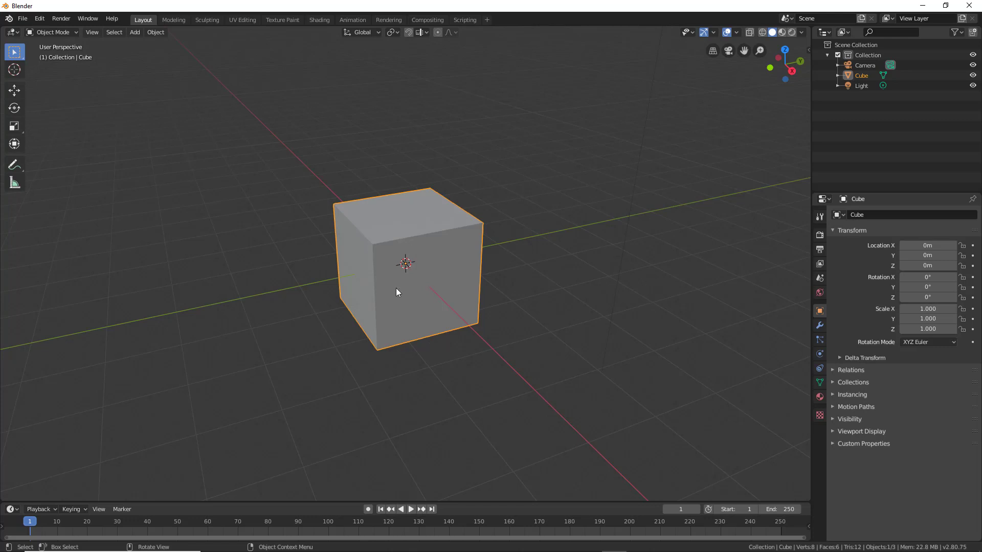
{"action": "middle_click_drag", "start_coordinate": [388, 290], "coordinate": [404, 261]}
{"action": "scroll", "coordinate": [404, 260], "scroll_direction": "up", "scroll_amount": 3}
{"action": "scroll", "coordinate": [394, 285], "scroll_direction": "down", "scroll_amount": 5}
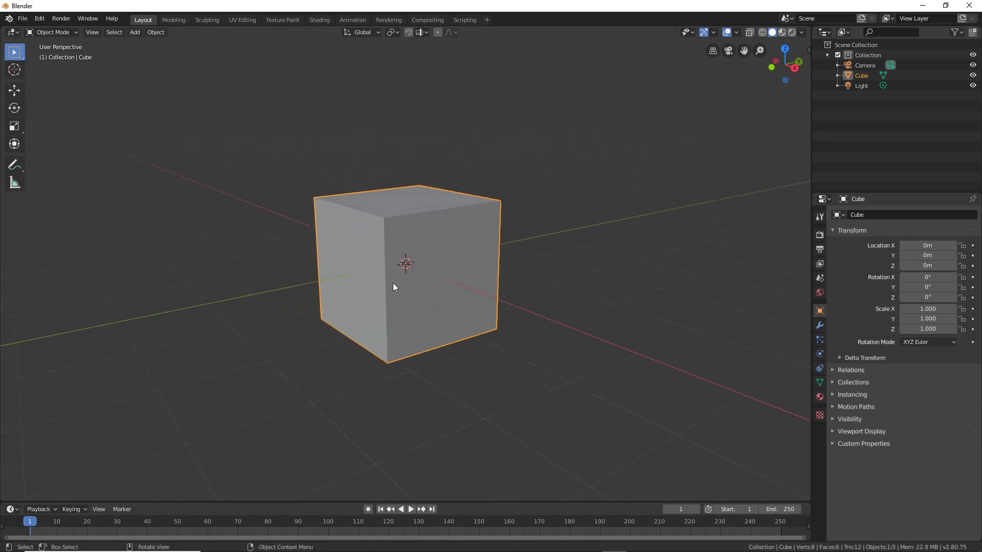
{"action": "scroll", "coordinate": [408, 293], "scroll_direction": "down", "scroll_amount": 2}
{"action": "scroll", "coordinate": [402, 213], "scroll_direction": "up", "scroll_amount": 1}
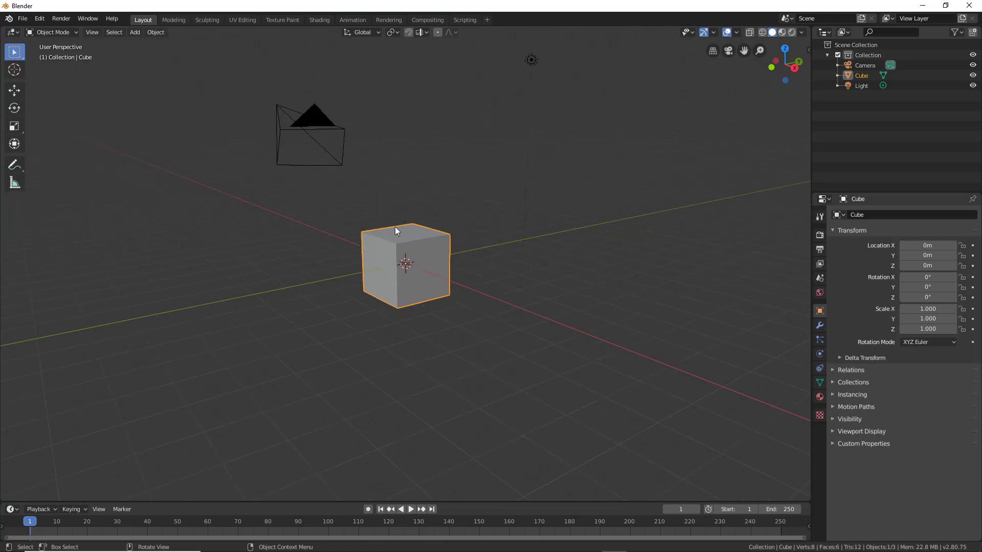
{"action": "scroll", "coordinate": [395, 231], "scroll_direction": "up", "scroll_amount": 5}
{"action": "scroll", "coordinate": [395, 230], "scroll_direction": "down", "scroll_amount": 3}
{"action": "scroll", "coordinate": [394, 230], "scroll_direction": "down", "scroll_amount": 3}
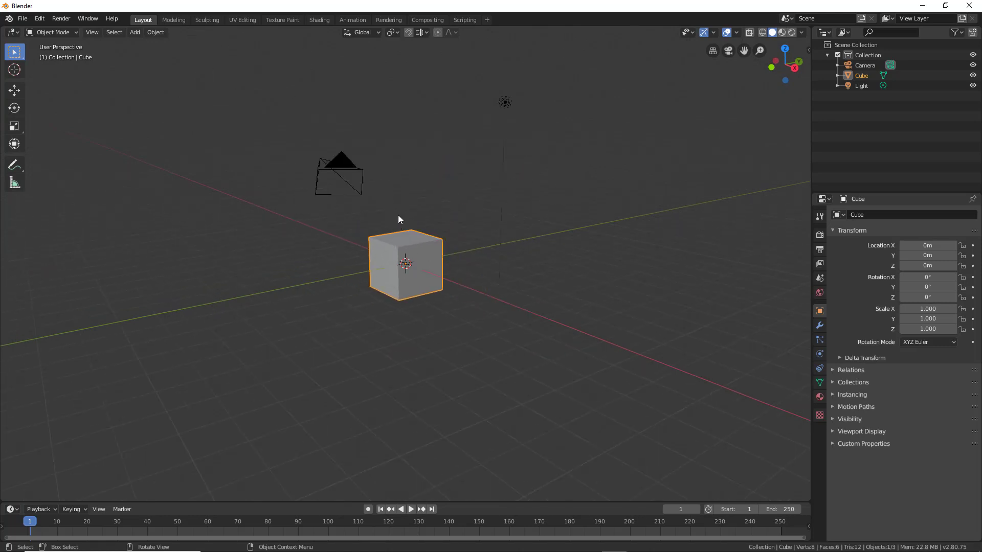
{"action": "scroll", "coordinate": [399, 219], "scroll_direction": "up", "scroll_amount": 2}
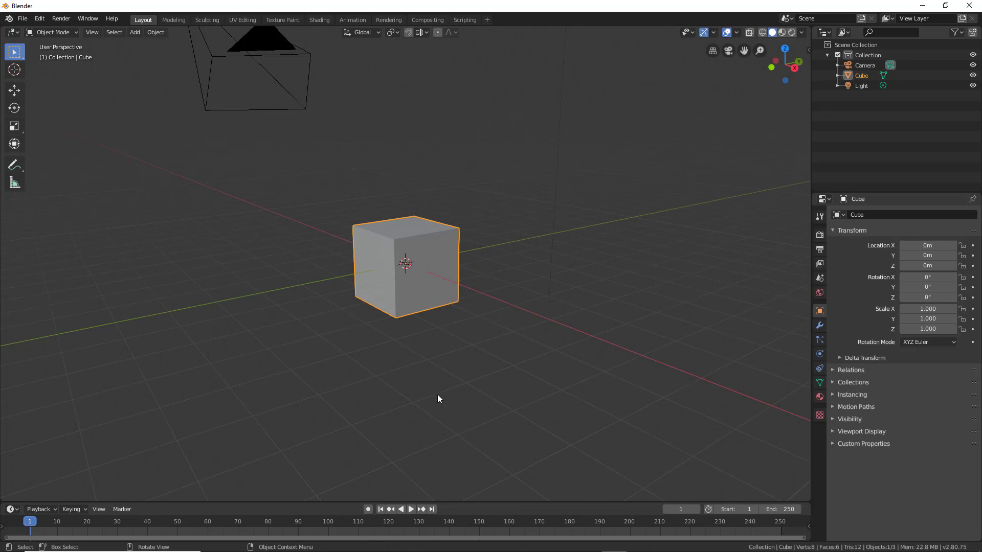
{"action": "middle_click_drag", "start_coordinate": [433, 415], "coordinate": [458, 234]}
{"action": "scroll", "coordinate": [459, 234], "scroll_direction": "up", "scroll_amount": 2}
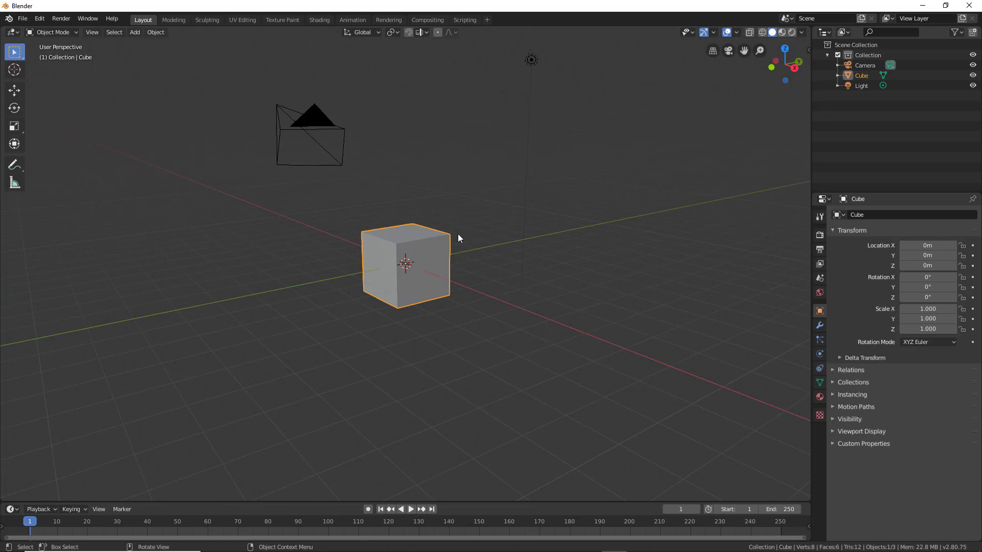
{"action": "scroll", "coordinate": [455, 235], "scroll_direction": "up", "scroll_amount": 3}
{"action": "scroll", "coordinate": [402, 243], "scroll_direction": "down", "scroll_amount": 3}
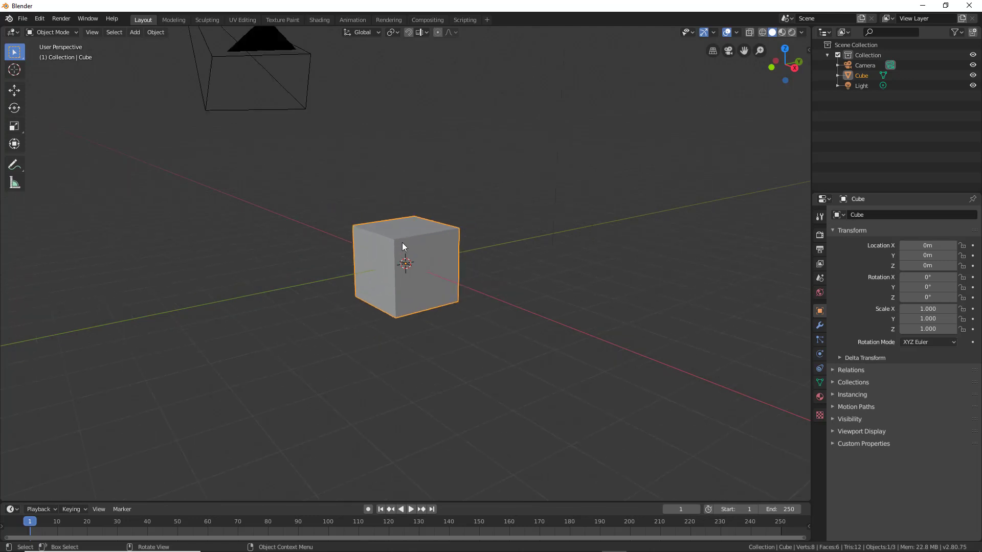
{"action": "scroll", "coordinate": [402, 243], "scroll_direction": "up", "scroll_amount": 4}
{"action": "scroll", "coordinate": [402, 244], "scroll_direction": "down", "scroll_amount": 2}
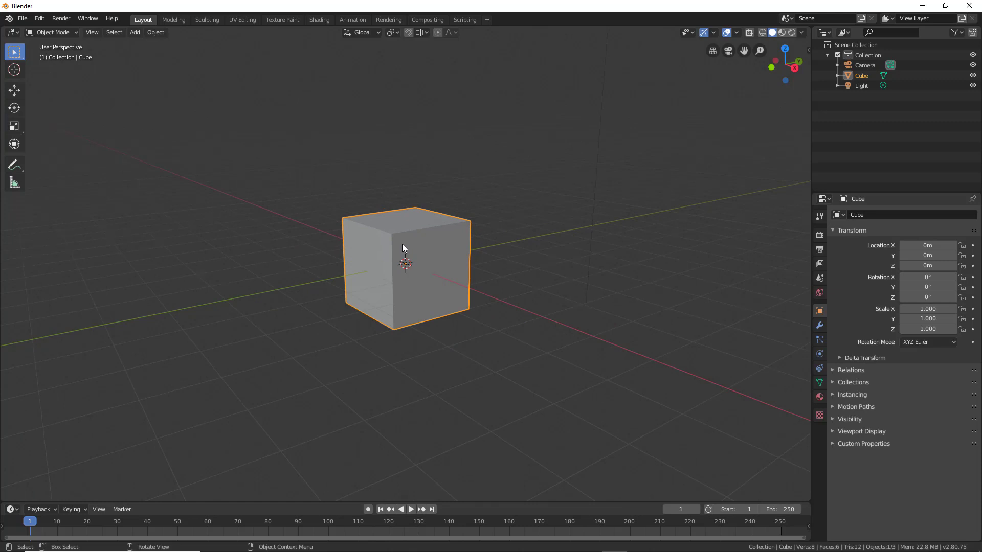
- Delete the default cube and add a new Cube mesh in its place at the world origin
{"action": "key", "text": "Delete"}
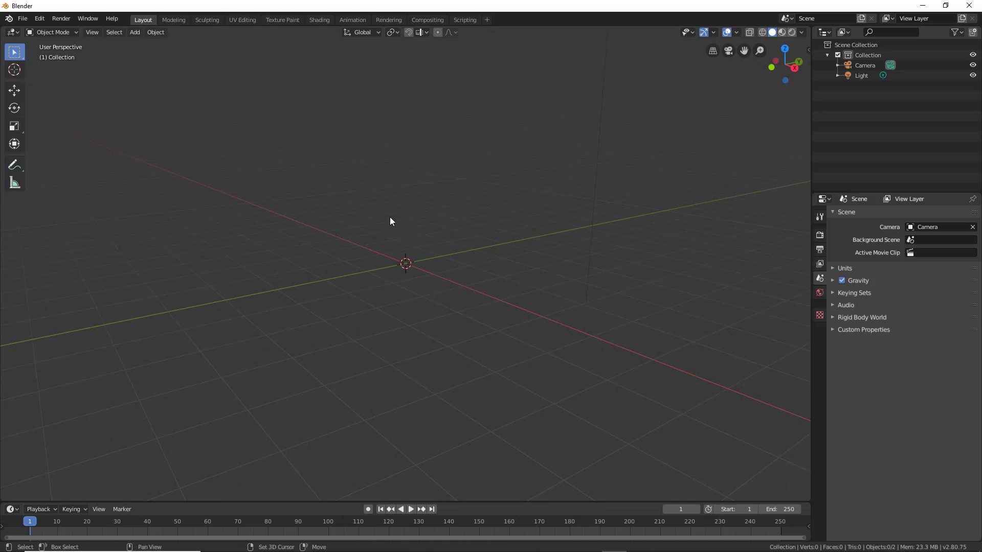
{"action": "key", "text": "shift+a"}
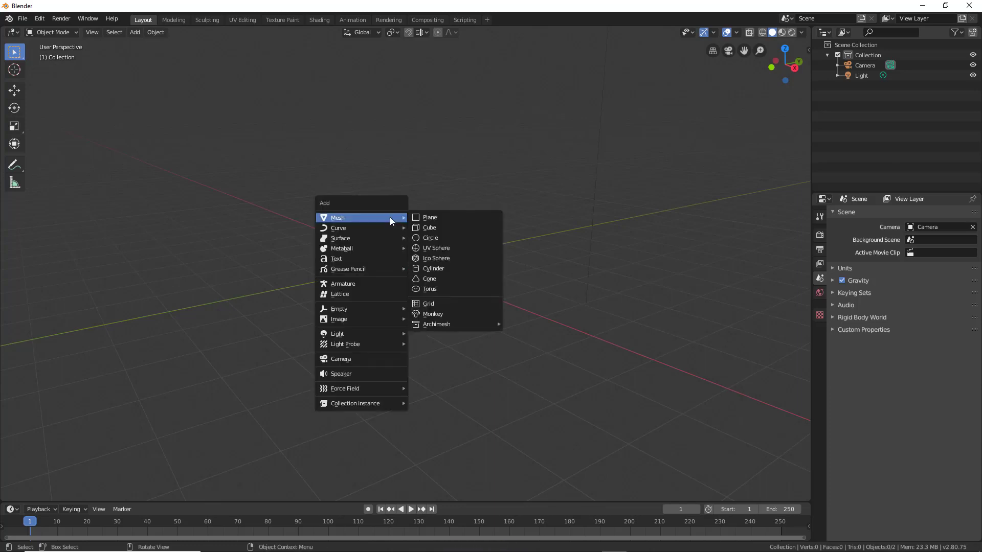
{"action": "left_click", "coordinate": [134, 32]}
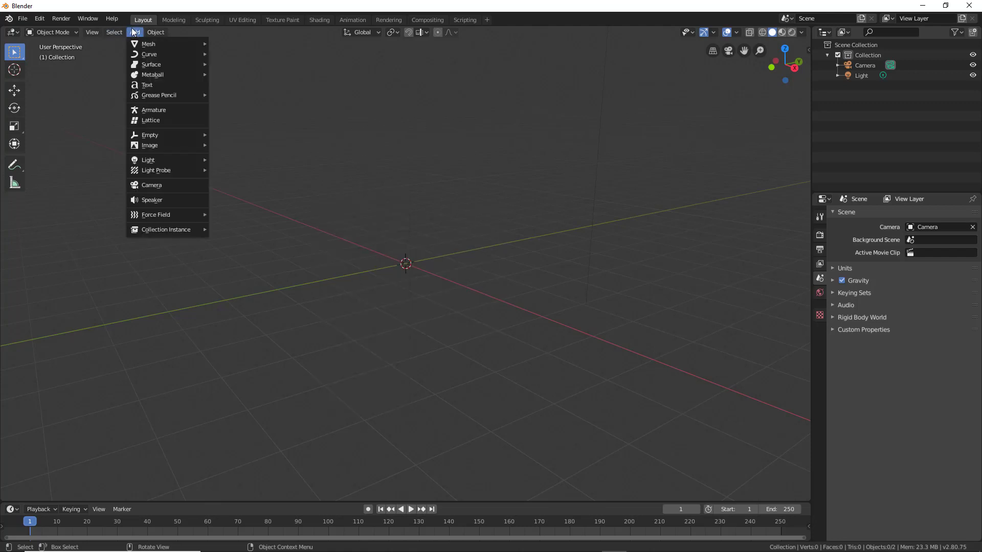
{"action": "mouse_move", "coordinate": [137, 44]}
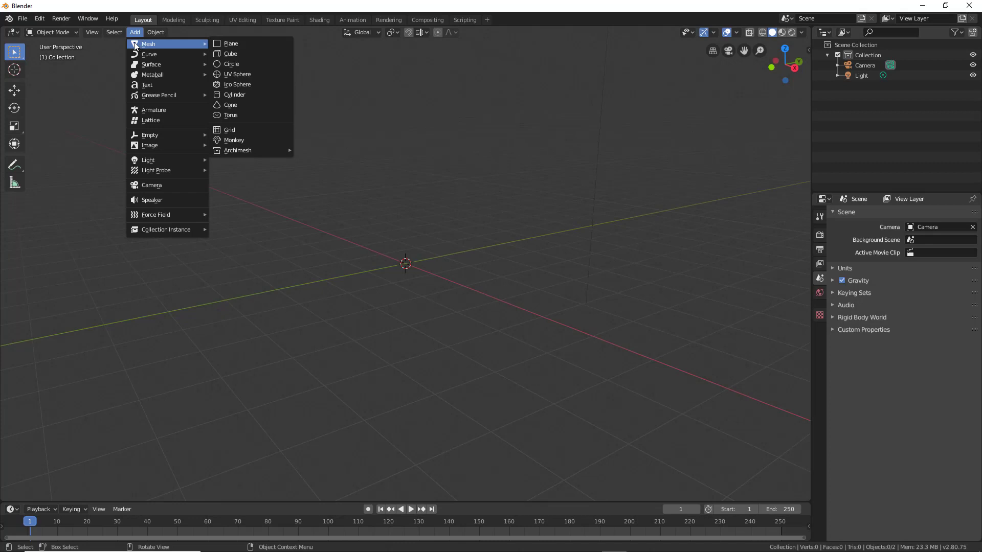
{"action": "left_click", "coordinate": [231, 54]}
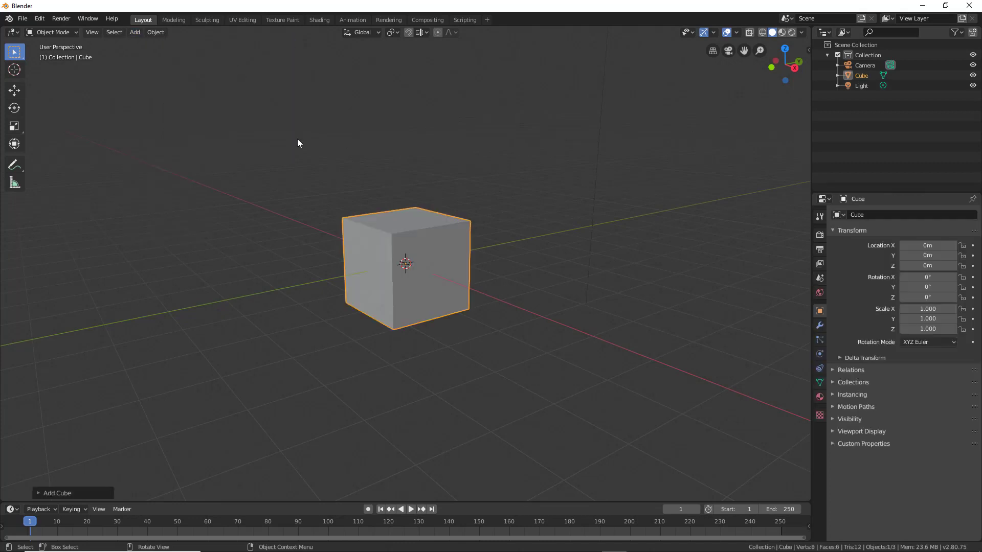
- Reselect the new cube, enter Edit Mode and subdivide its entire mesh
{"action": "scroll", "coordinate": [417, 251], "scroll_direction": "up", "scroll_amount": 2}
{"action": "middle_click_drag", "start_coordinate": [269, 274], "coordinate": [219, 281]}
{"action": "scroll", "coordinate": [364, 246], "scroll_direction": "up", "scroll_amount": 1}
{"action": "middle_click_drag", "start_coordinate": [379, 233], "coordinate": [391, 228]}
{"action": "scroll", "coordinate": [381, 216], "scroll_direction": "up", "scroll_amount": 1}
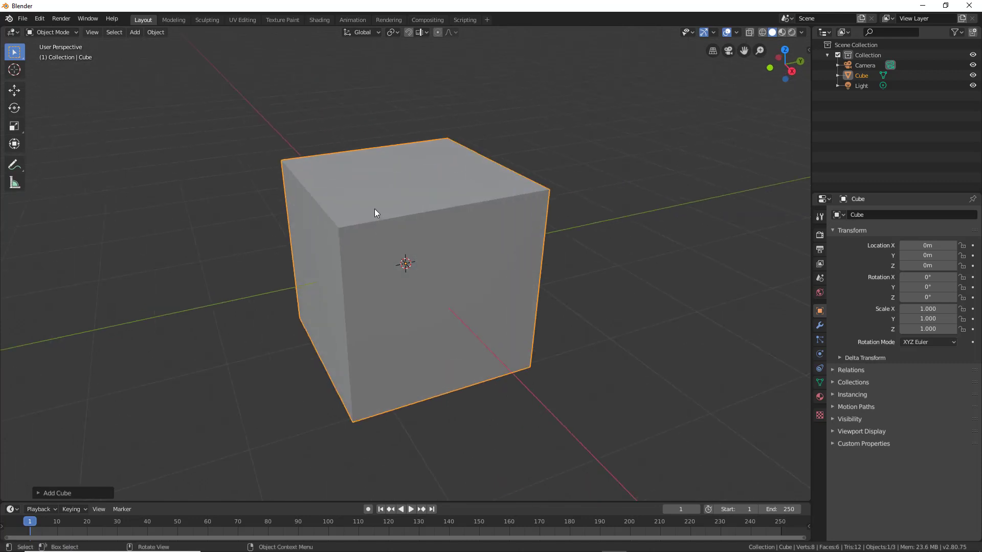
{"action": "scroll", "coordinate": [375, 220], "scroll_direction": "down", "scroll_amount": 2}
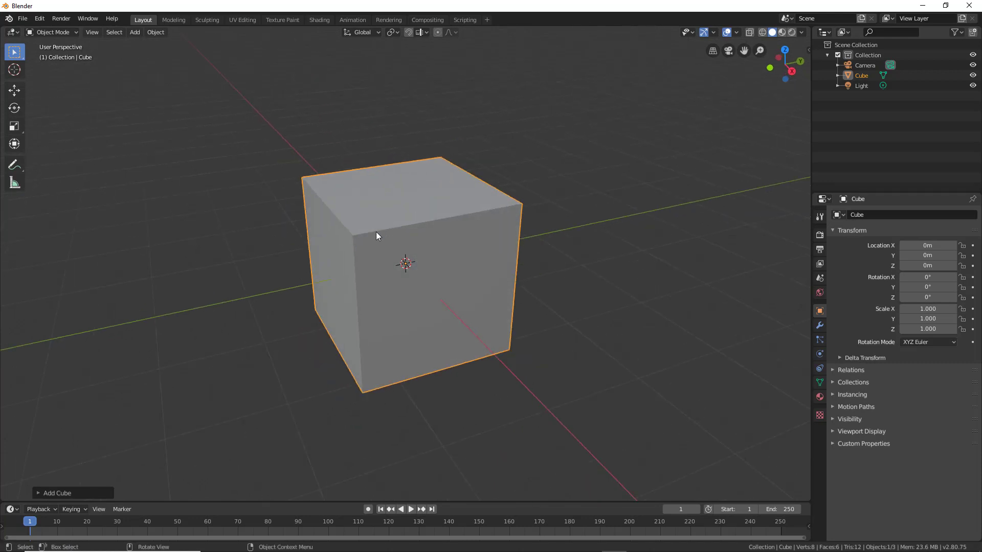
{"action": "left_click", "coordinate": [526, 231]}
{"action": "left_click", "coordinate": [420, 262]}
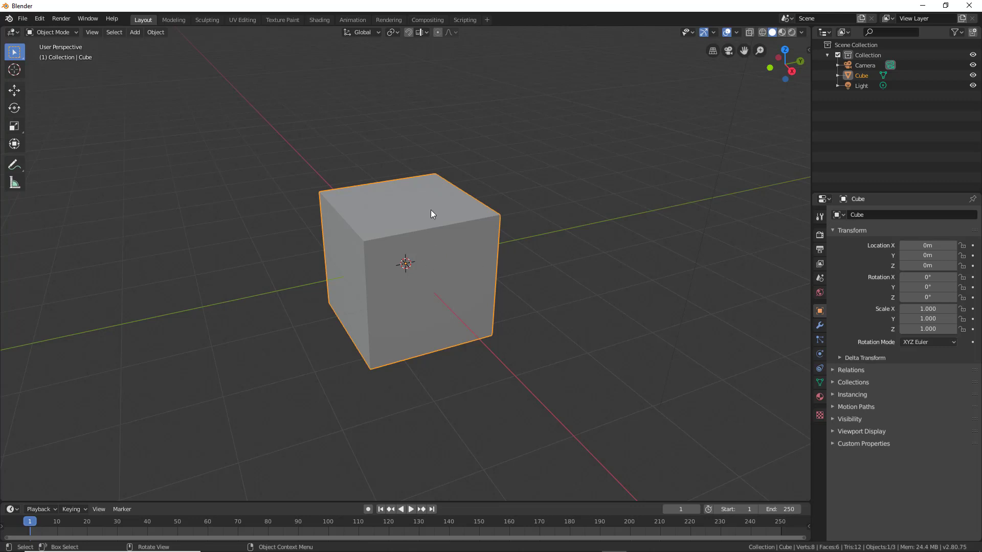
{"action": "key", "text": "Tab"}
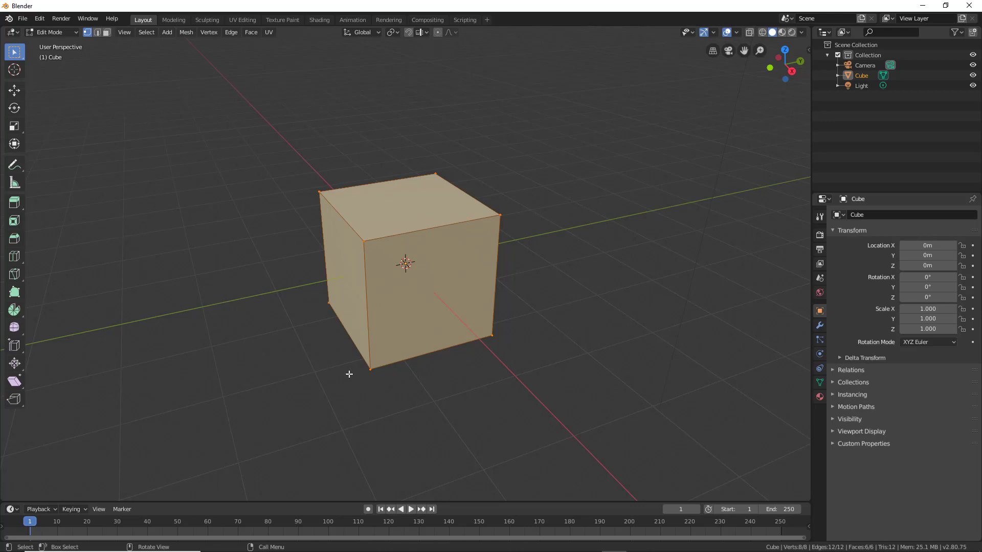
{"action": "right_click", "coordinate": [370, 207]}
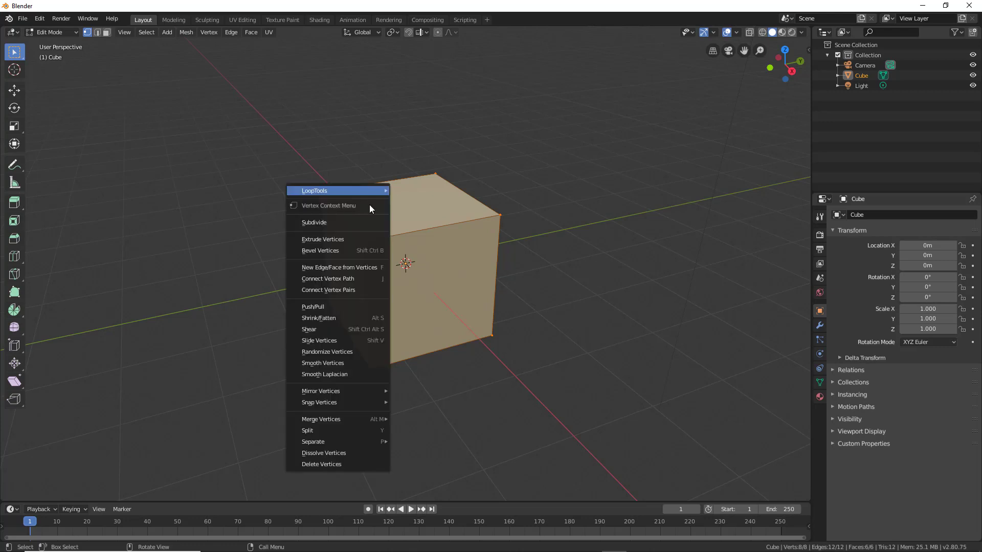
{"action": "left_click", "coordinate": [324, 225]}
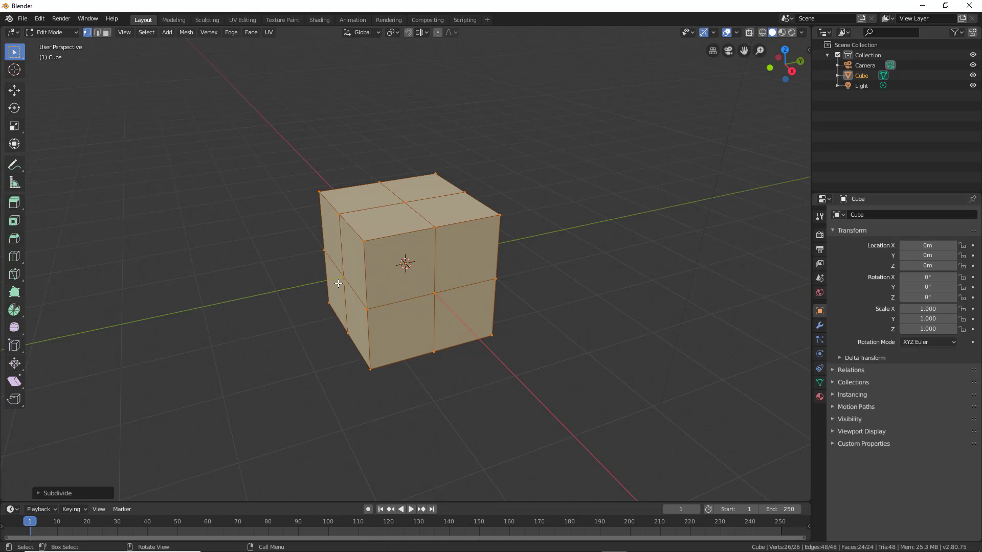
- Set the subdivision's Number of Cuts to 4 and return the cube to Object Mode
{"action": "left_click", "coordinate": [38, 493]}
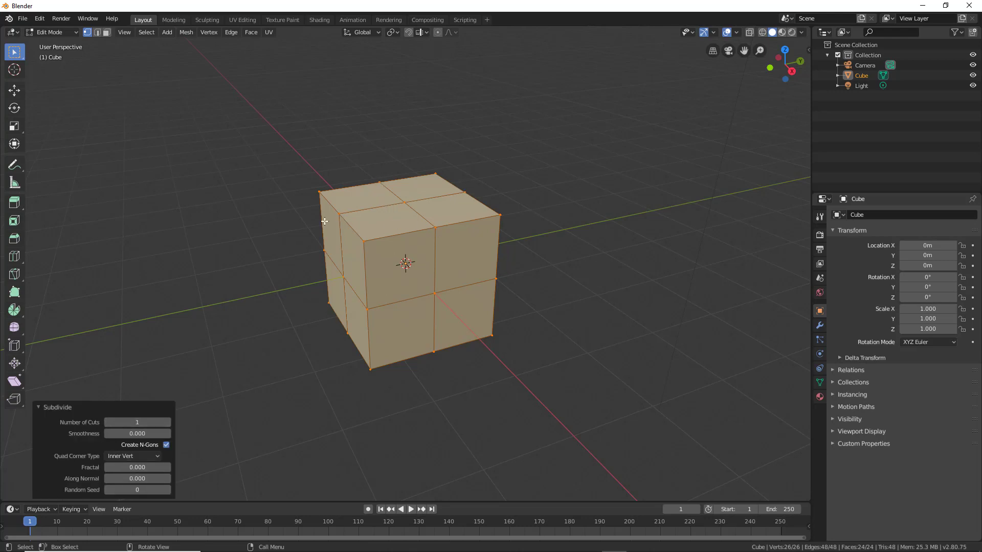
{"action": "left_click", "coordinate": [167, 422]}
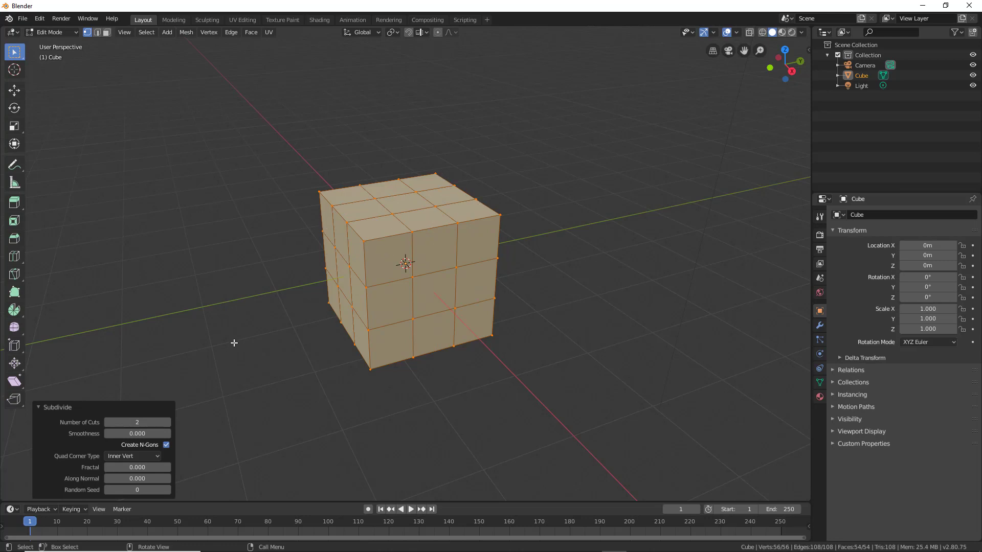
{"action": "left_click", "coordinate": [167, 422]}
{"action": "left_click", "coordinate": [167, 423]}
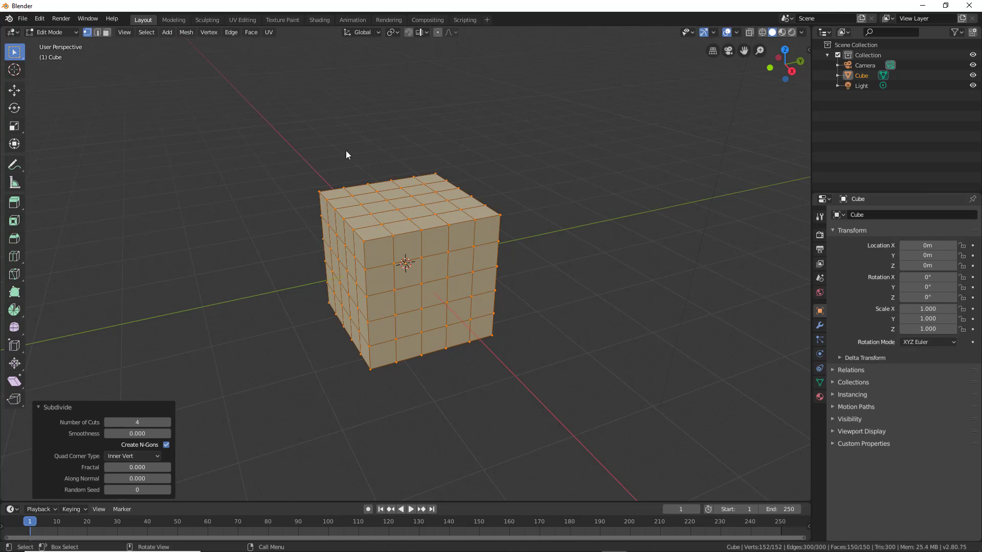
{"action": "key", "text": "Tab"}
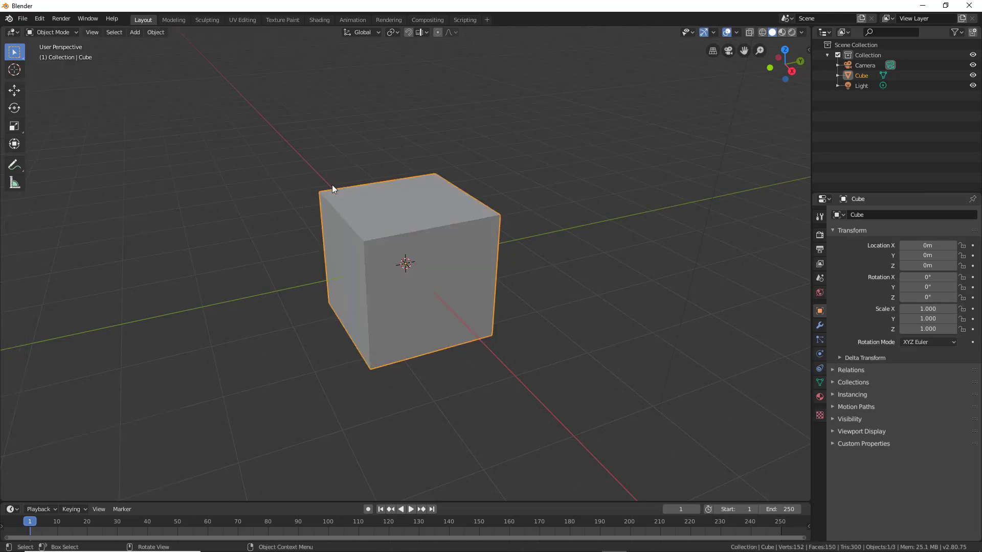
- Inspect the subdivided cube from several angles, comparing its Object Mode appearance with its Edit Mode grid
{"action": "scroll", "coordinate": [391, 202], "scroll_direction": "up", "scroll_amount": 3}
{"action": "middle_click_drag", "start_coordinate": [394, 235], "coordinate": [410, 247]}
{"action": "scroll", "coordinate": [435, 215], "scroll_direction": "down", "scroll_amount": 3}
{"action": "scroll", "coordinate": [430, 212], "scroll_direction": "up", "scroll_amount": 2}
{"action": "middle_click_drag", "start_coordinate": [424, 210], "coordinate": [415, 197]}
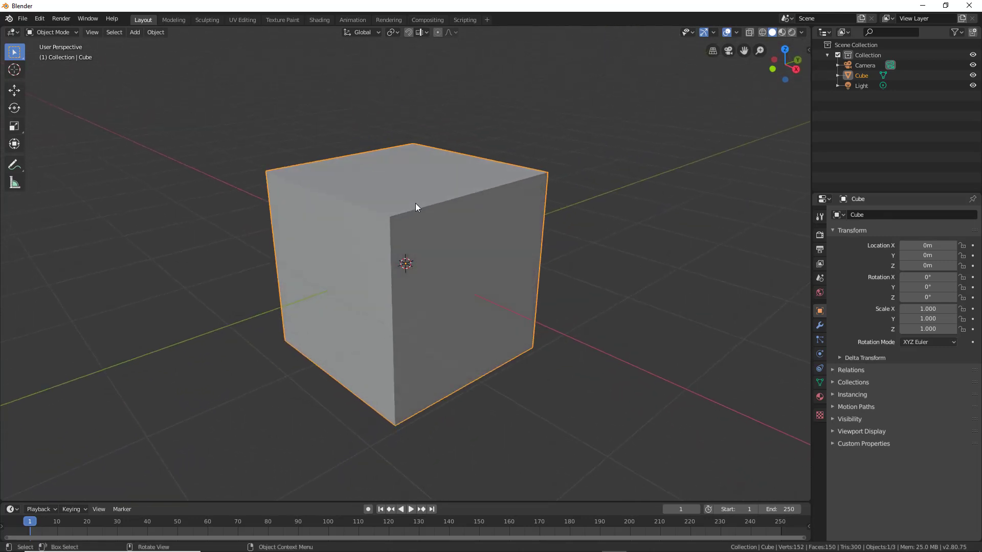
{"action": "key", "text": "Tab"}
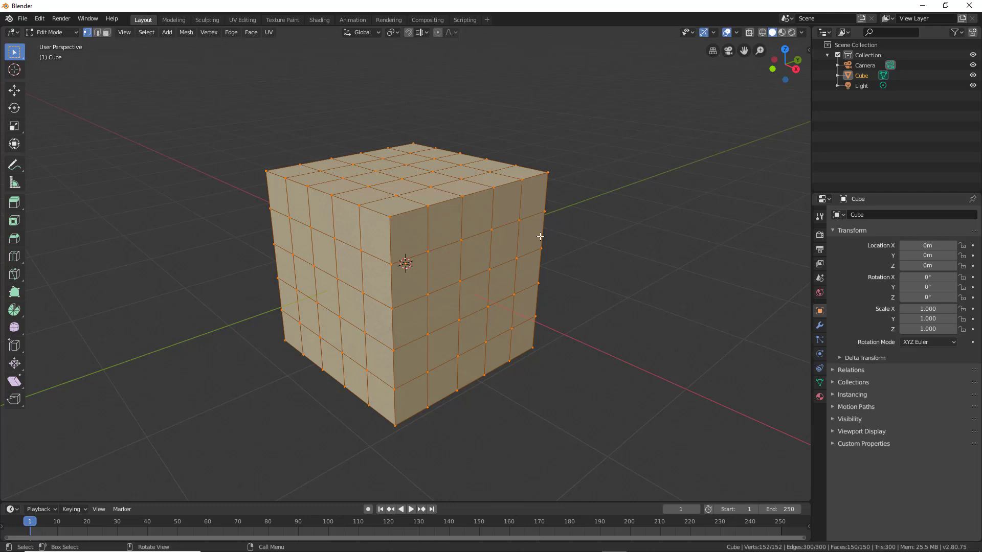
{"action": "key", "text": "Tab"}
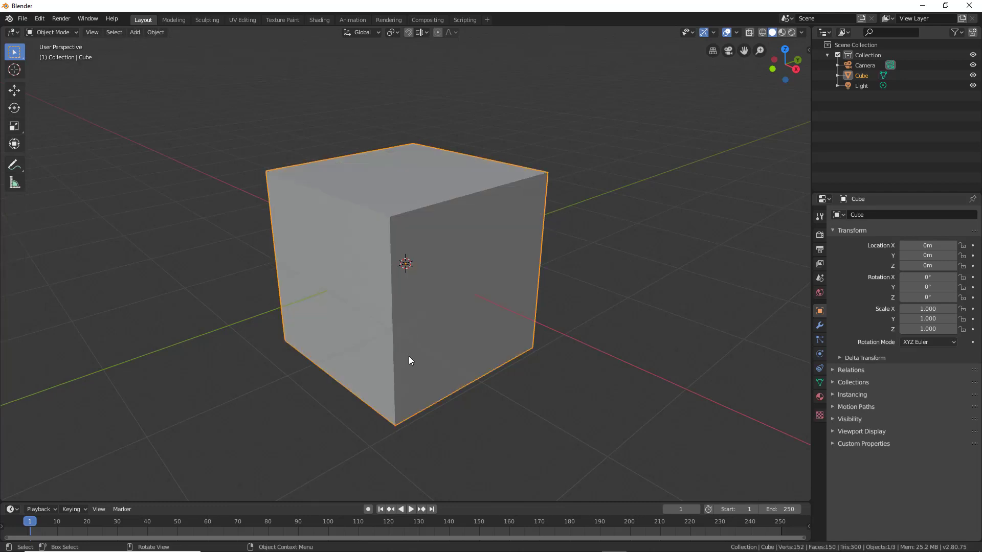
{"action": "mouse_move", "coordinate": [348, 249]}
{"action": "middle_mouse_down"}
{"action": "mouse_move", "coordinate": [357, 261]}
{"action": "mouse_move", "coordinate": [354, 244]}
{"action": "middle_mouse_up"}
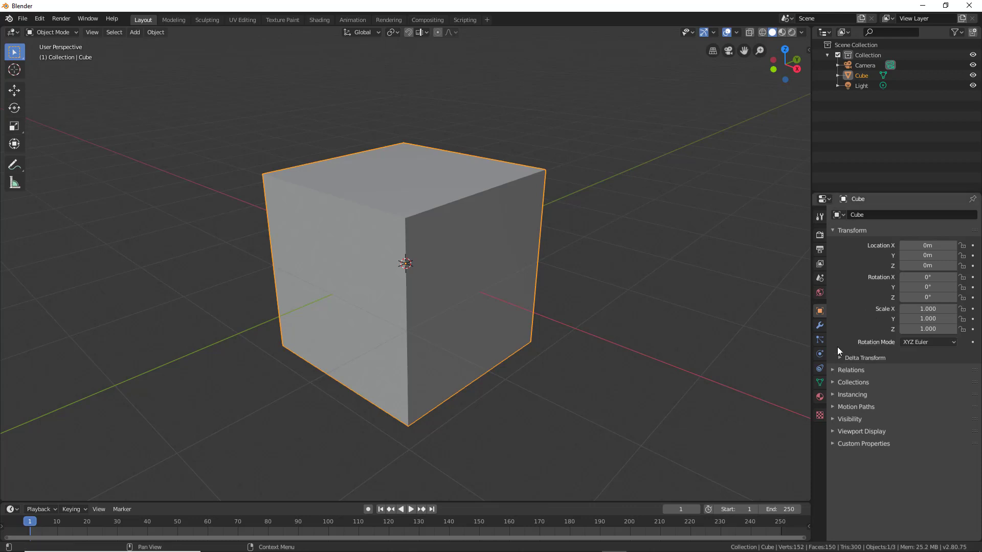
- Add a Subdivision Surface modifier to the cube and set its Viewport subdivisions to 2
{"action": "left_click", "coordinate": [819, 325]}
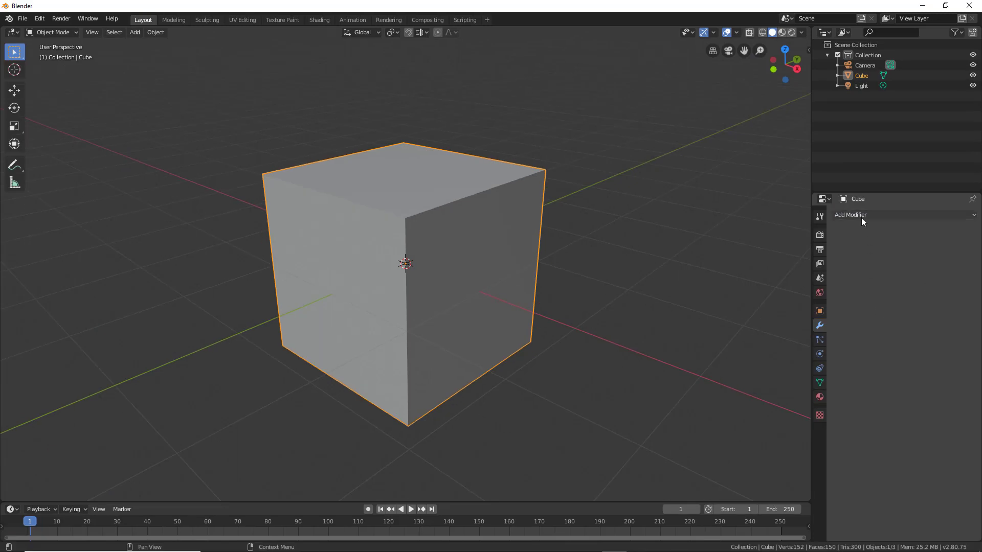
{"action": "left_click", "coordinate": [738, 152]}
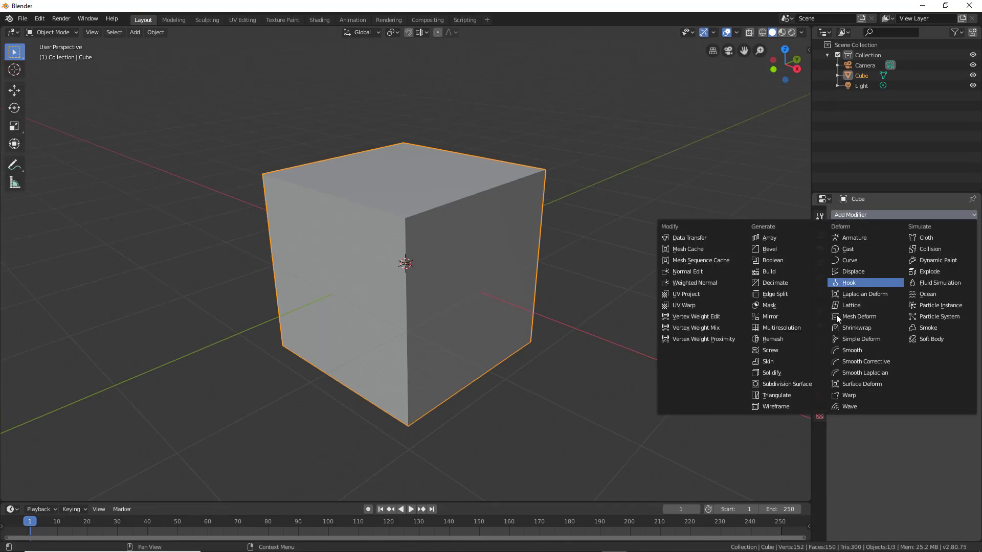
{"action": "left_click", "coordinate": [775, 383]}
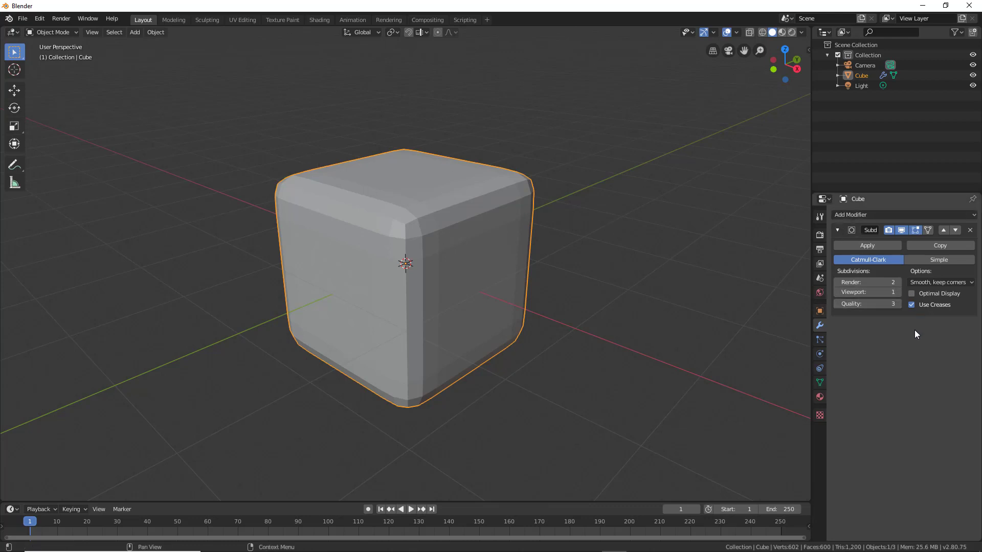
{"action": "left_click", "coordinate": [898, 293]}
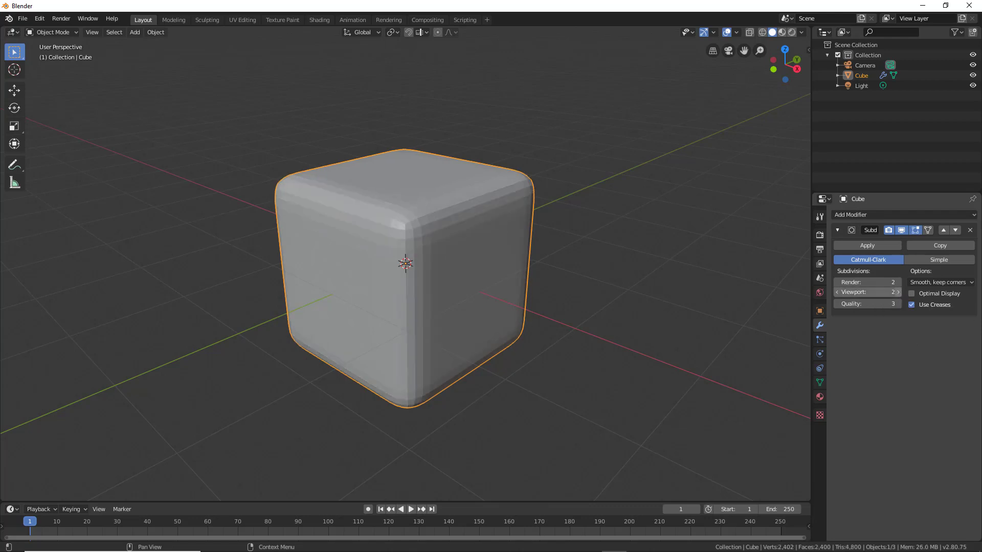
- Examine the smoothed cube's rounded edges and corners up close and from several angles
{"action": "scroll", "coordinate": [398, 230], "scroll_direction": "up", "scroll_amount": 3}
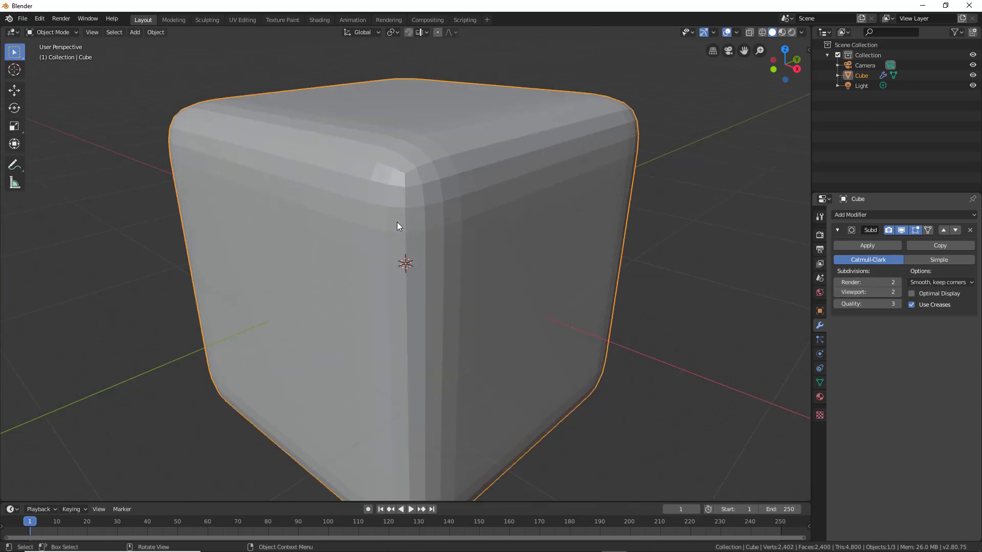
{"action": "middle_click_drag", "start_coordinate": [396, 181], "coordinate": [421, 187]}
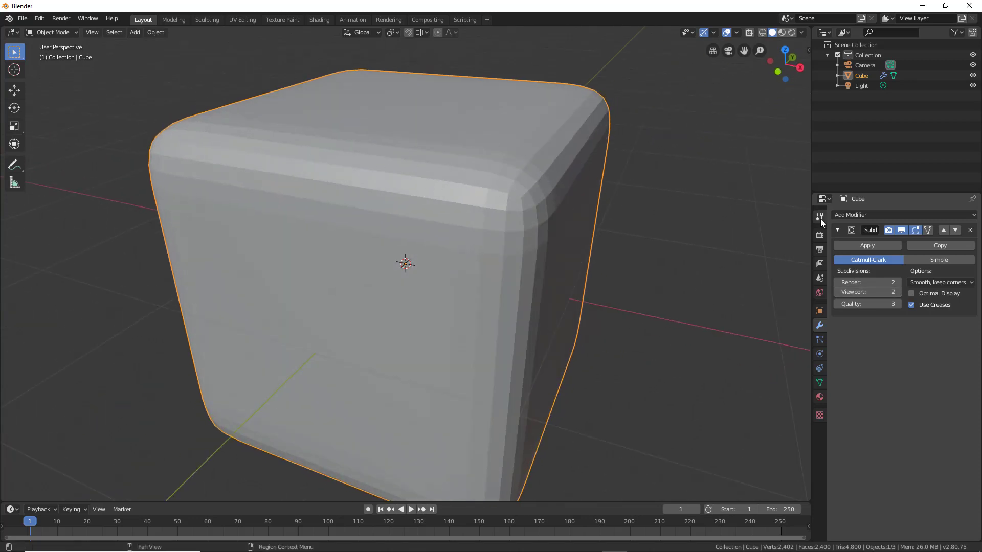
{"action": "scroll", "coordinate": [527, 253], "scroll_direction": "down", "scroll_amount": 4}
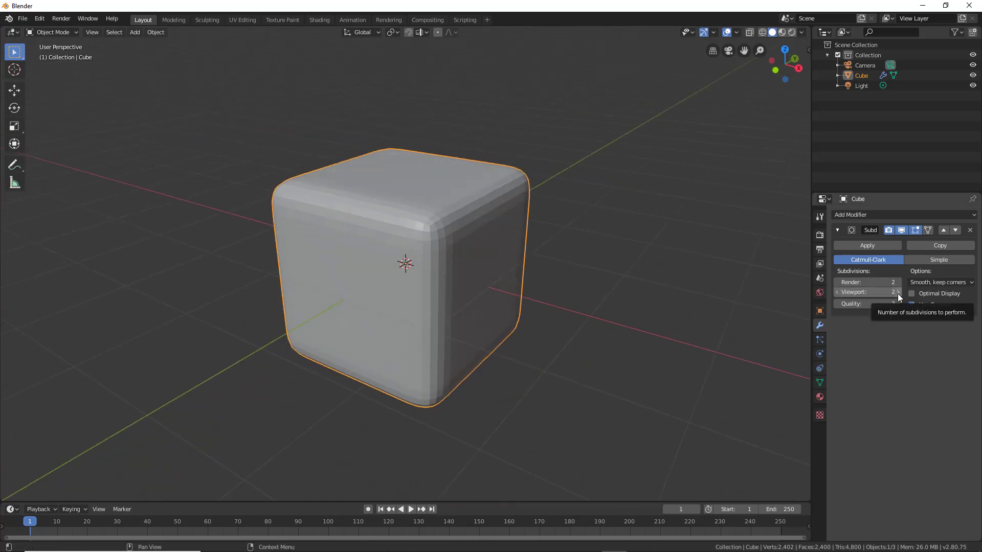
{"action": "scroll", "coordinate": [340, 214], "scroll_direction": "up", "scroll_amount": 2}
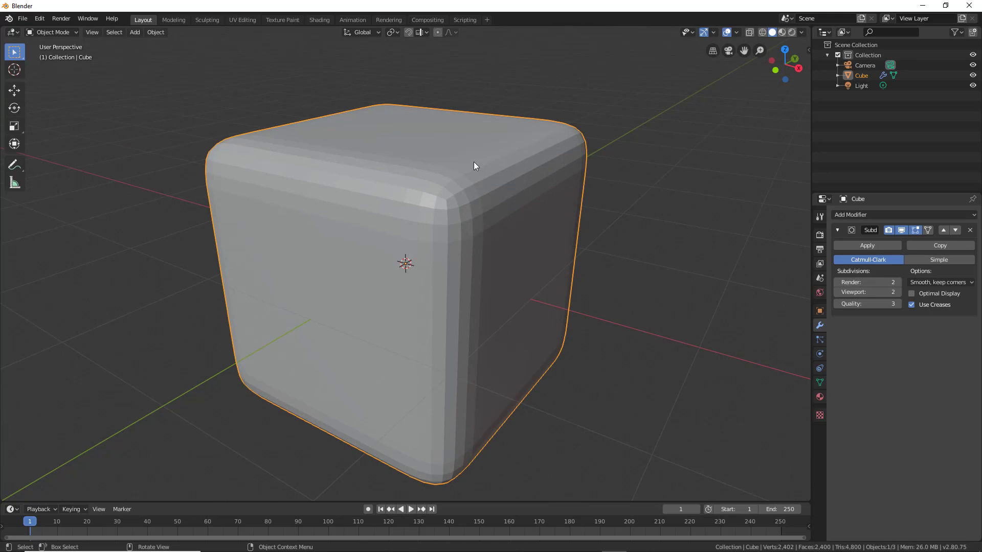
{"action": "middle_click_drag", "start_coordinate": [380, 225], "coordinate": [436, 316]}
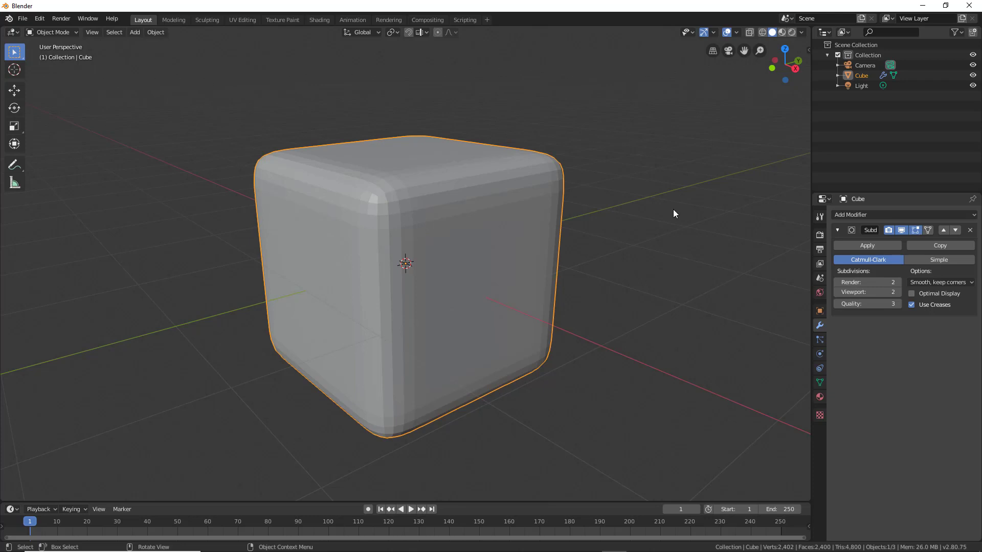
{"action": "middle_click_drag", "start_coordinate": [447, 189], "coordinate": [467, 221]}
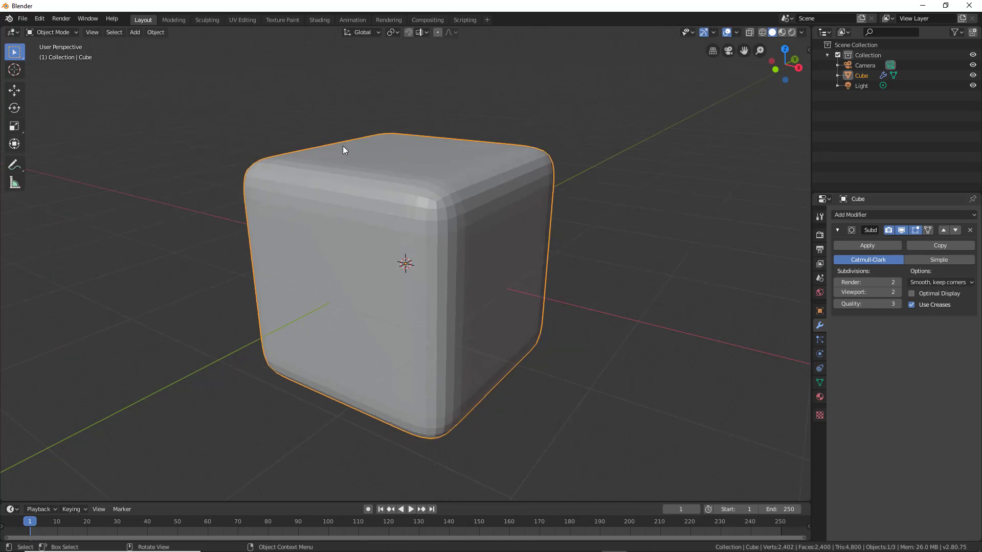
- Scale the cube along the Z axis by a factor of about 0.274 to flatten it, and return to the selection tool
{"action": "left_click", "coordinate": [14, 127]}
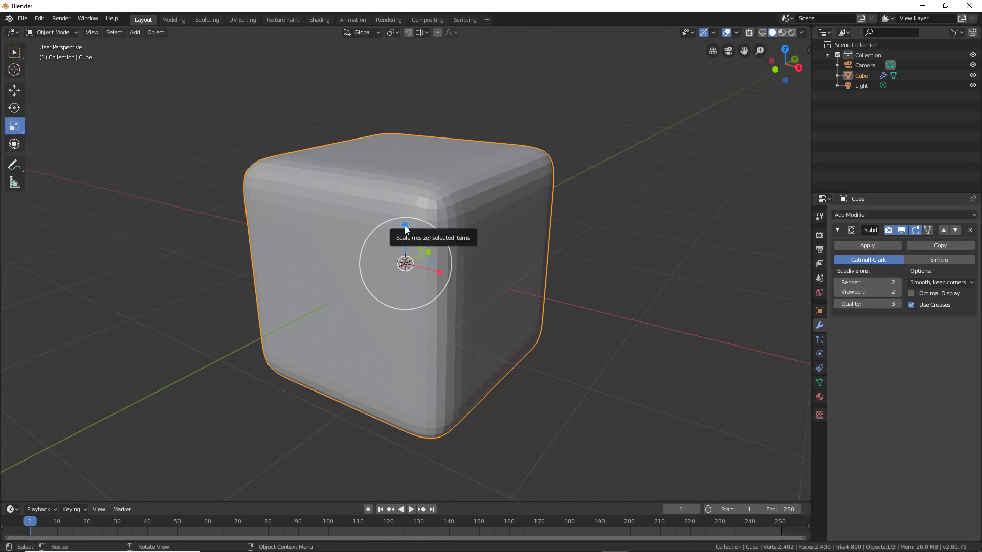
{"action": "left_click_drag", "start_coordinate": [404, 226], "coordinate": [398, 249]}
{"action": "middle_click_drag", "start_coordinate": [448, 317], "coordinate": [474, 257]}
{"action": "scroll", "coordinate": [474, 256], "scroll_direction": "up", "scroll_amount": 3}
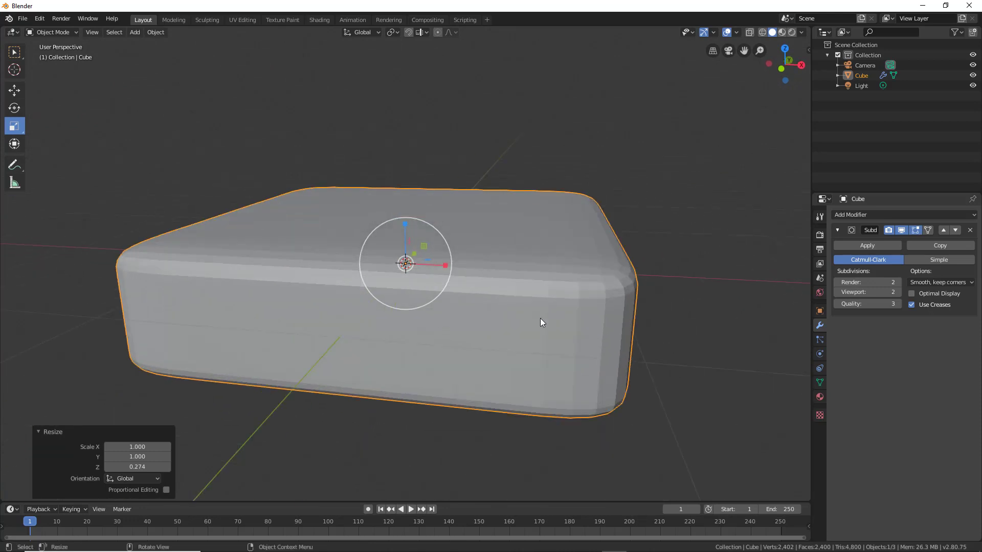
{"action": "scroll", "coordinate": [514, 306], "scroll_direction": "down", "scroll_amount": 4}
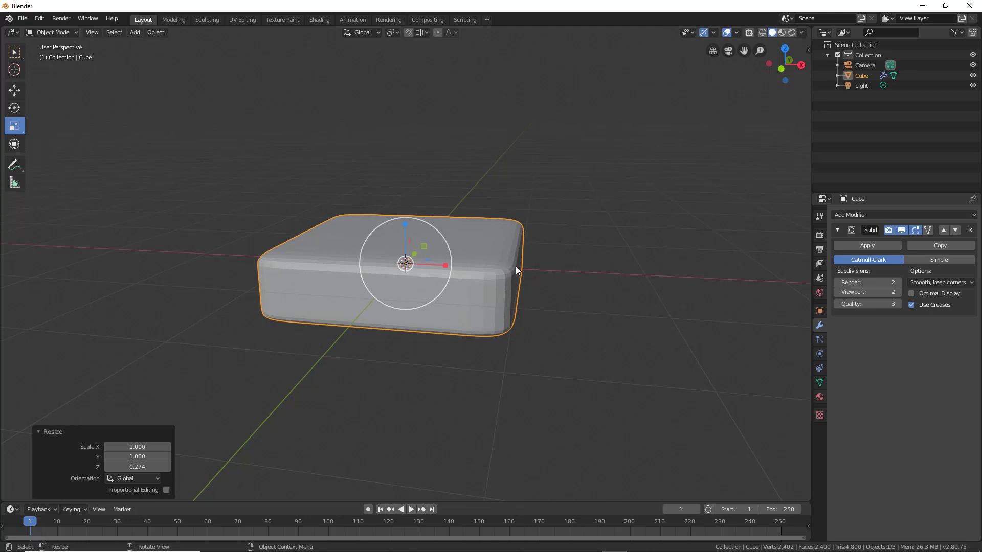
{"action": "middle_click_drag", "start_coordinate": [515, 266], "coordinate": [358, 272]}
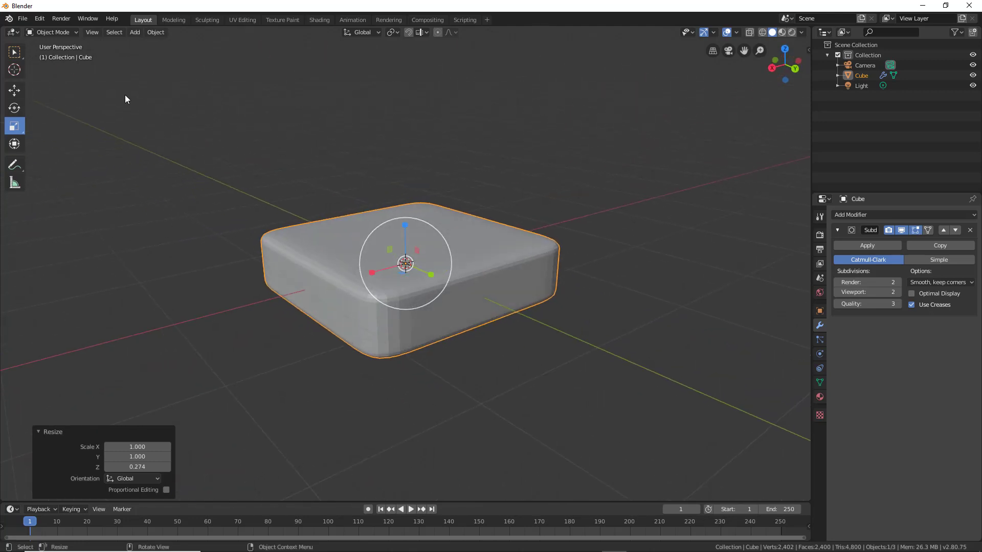
{"action": "left_click", "coordinate": [14, 52]}
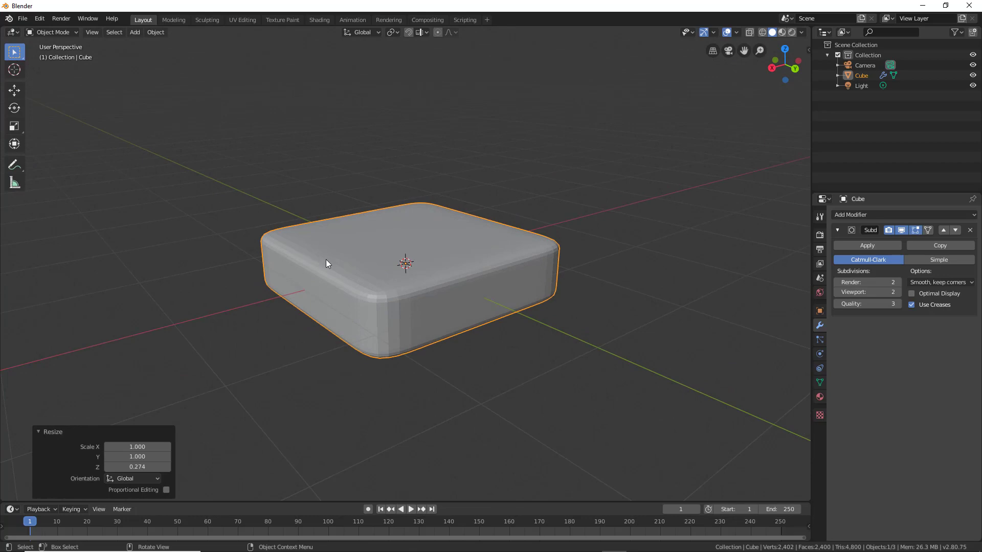
- Enter Edit Mode, switch to face selection and select a single inner face on the top of the flattened box
{"action": "key", "text": "Tab"}
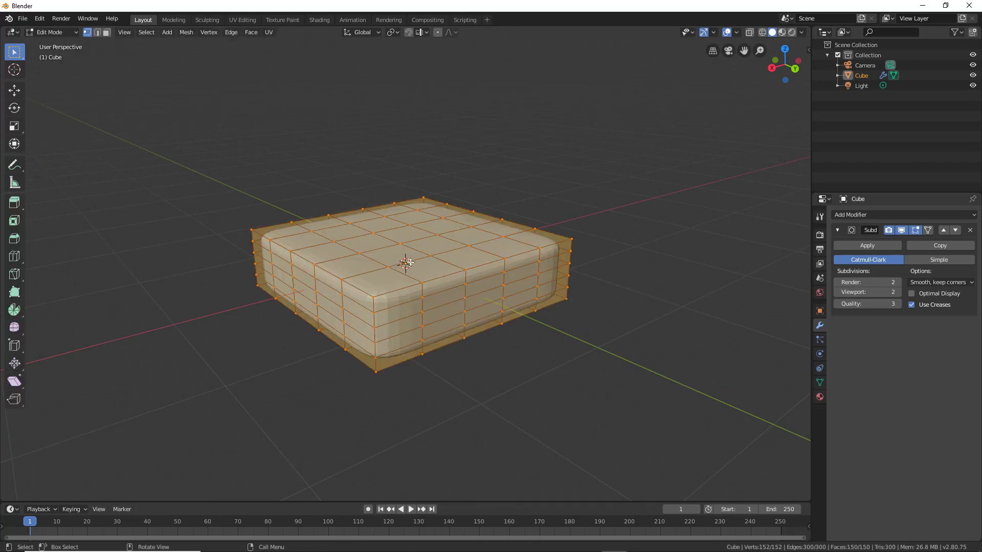
{"action": "middle_click_drag", "start_coordinate": [418, 287], "coordinate": [453, 243]}
{"action": "scroll", "coordinate": [453, 243], "scroll_direction": "up", "scroll_amount": 2}
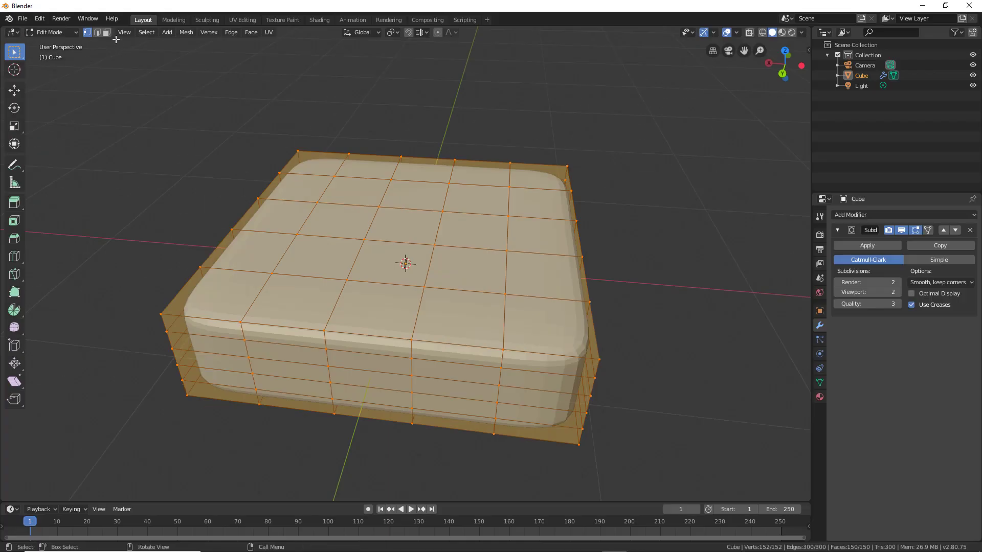
{"action": "left_click", "coordinate": [107, 32]}
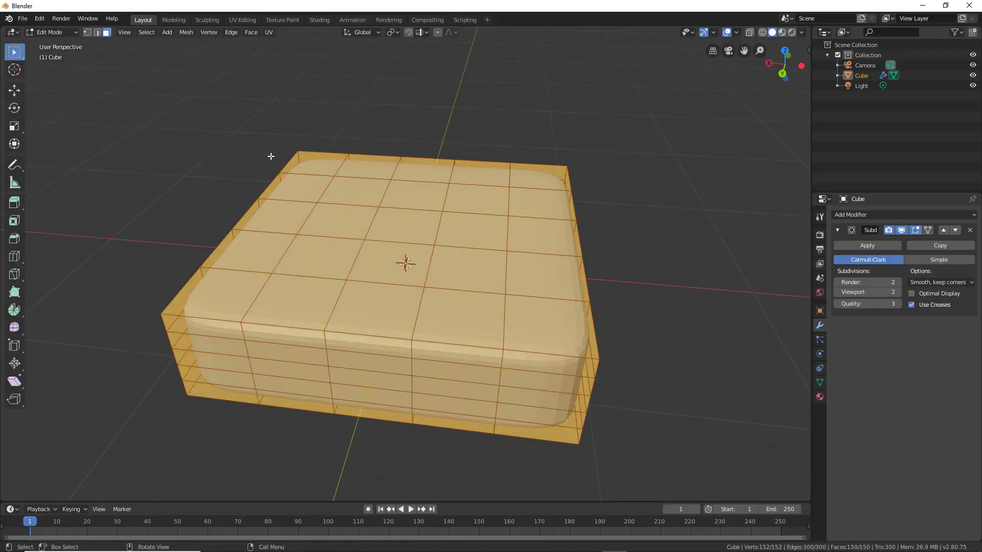
{"action": "left_click", "coordinate": [464, 233]}
{"action": "middle_click_drag", "start_coordinate": [468, 249], "coordinate": [141, 166]}
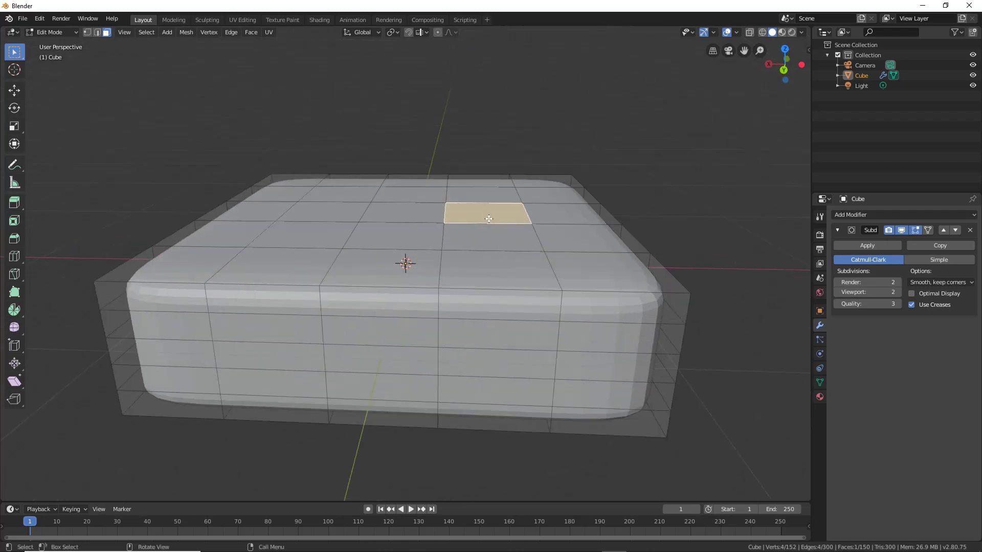
{"action": "scroll", "coordinate": [465, 225], "scroll_direction": "down", "scroll_amount": 2}
{"action": "scroll", "coordinate": [452, 221], "scroll_direction": "up", "scroll_amount": 2}
- Move the selected top face freely by about 0.045 m in X and 0.0125 m in Z, and clear the selection
{"action": "key", "text": "g"}
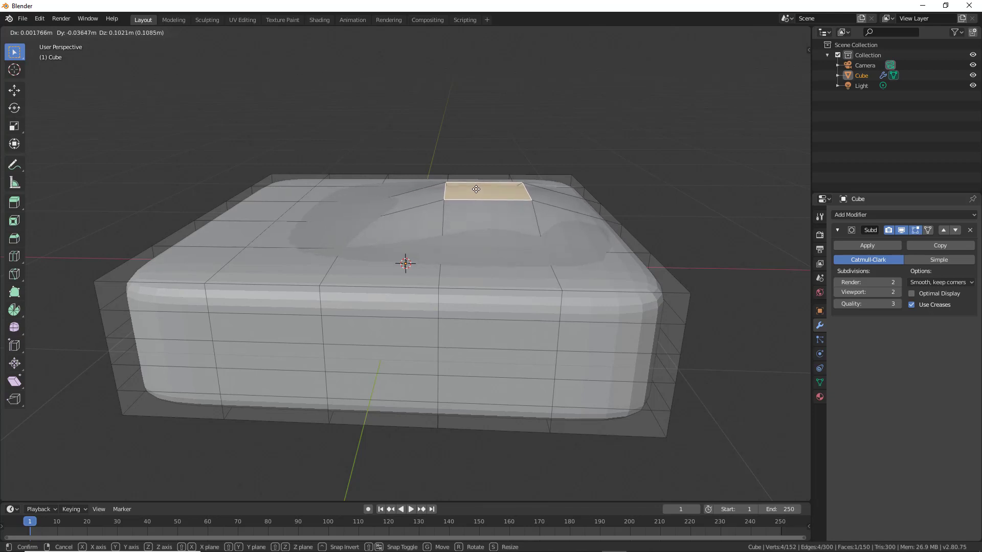
{"action": "left_click_drag", "start_coordinate": [476, 189], "coordinate": [467, 212]}
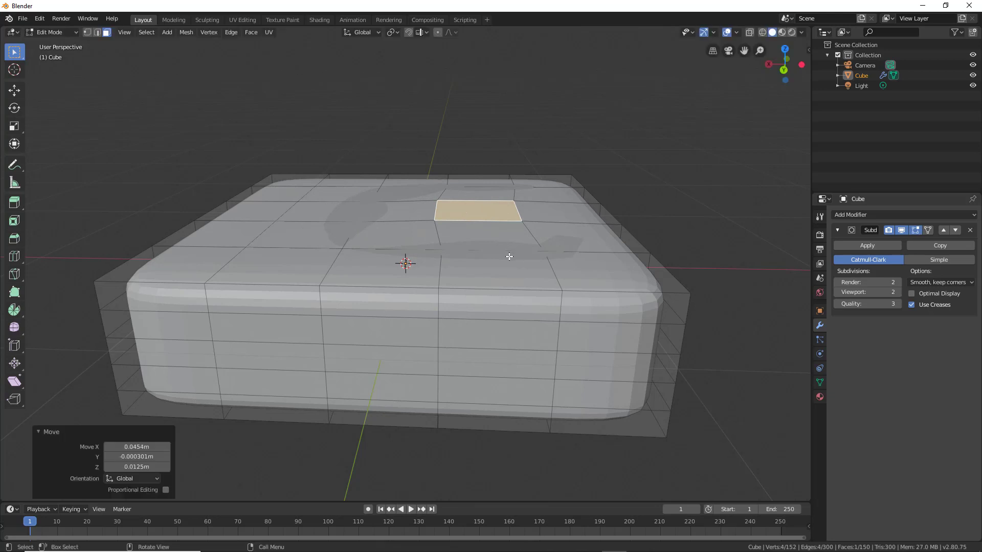
{"action": "middle_click_drag", "start_coordinate": [517, 270], "coordinate": [542, 275]}
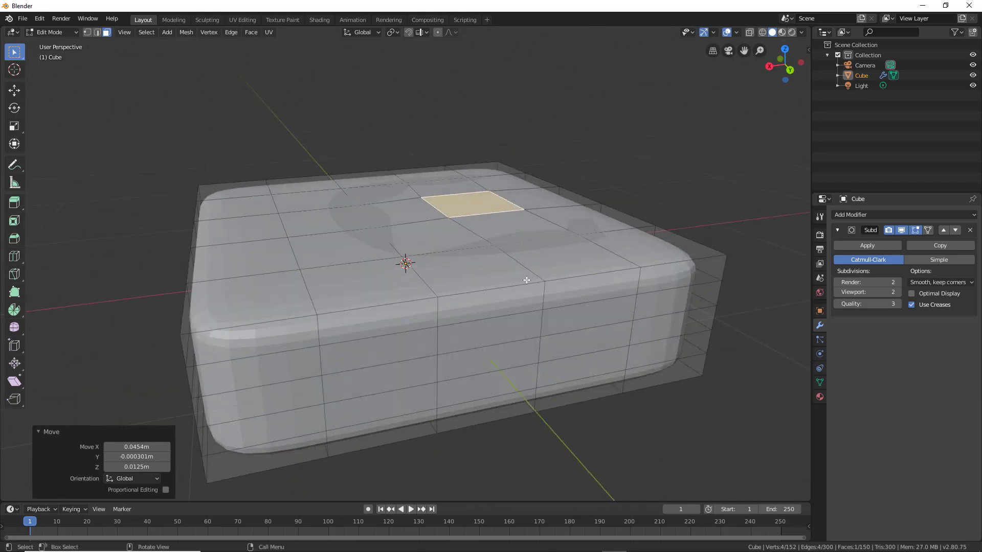
{"action": "scroll", "coordinate": [405, 258], "scroll_direction": "down", "scroll_amount": 2}
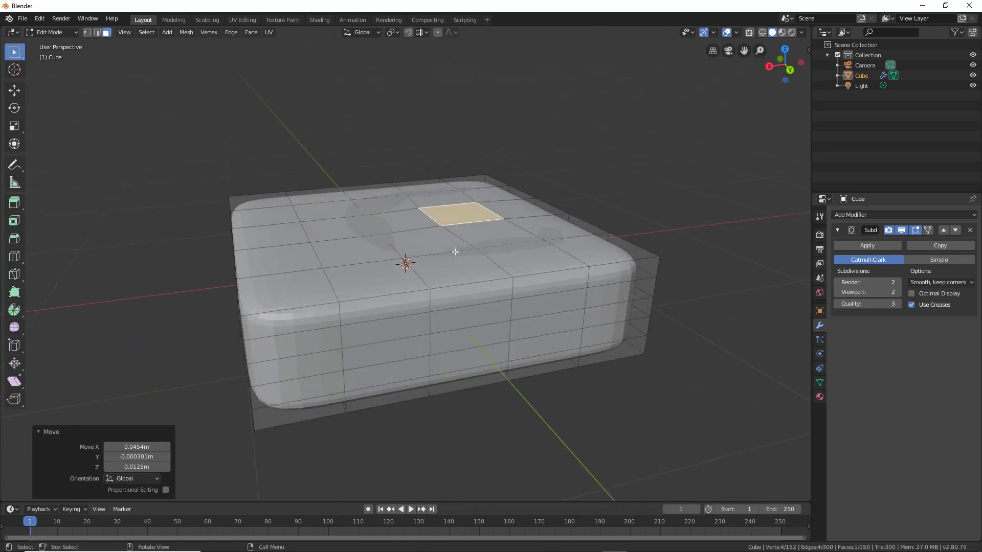
{"action": "middle_click_drag", "start_coordinate": [455, 252], "coordinate": [434, 253]}
{"action": "middle_click_drag", "start_coordinate": [489, 240], "coordinate": [466, 239]}
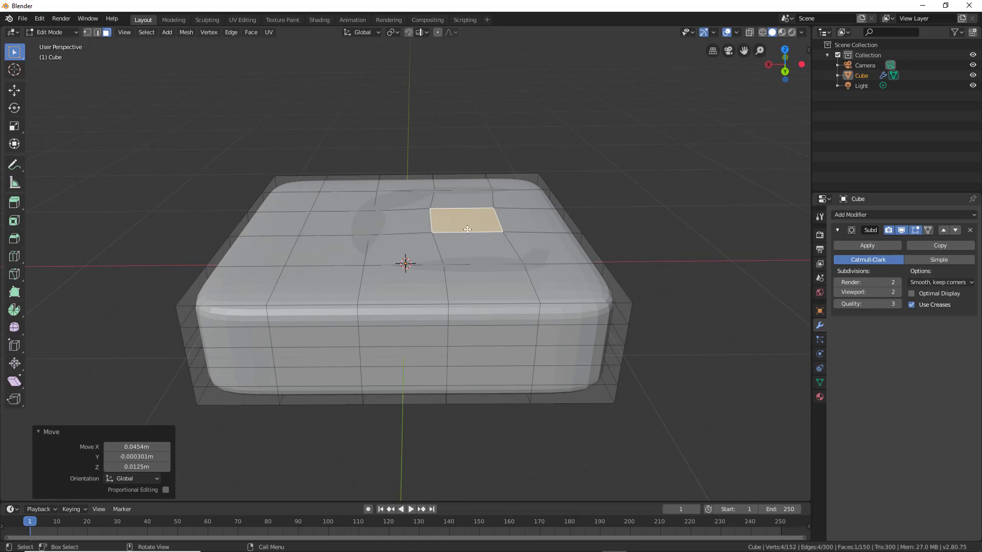
{"action": "left_click", "coordinate": [375, 126]}
{"action": "middle_click_drag", "start_coordinate": [423, 249], "coordinate": [451, 208]}
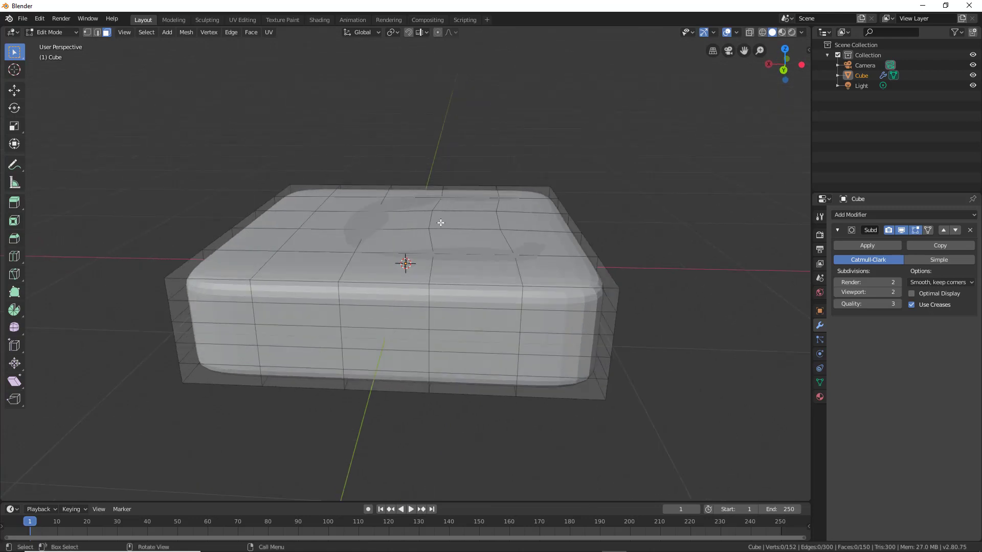
- Turn on proportional editing and reselect the same face on the top of the box
{"action": "left_click", "coordinate": [438, 32]}
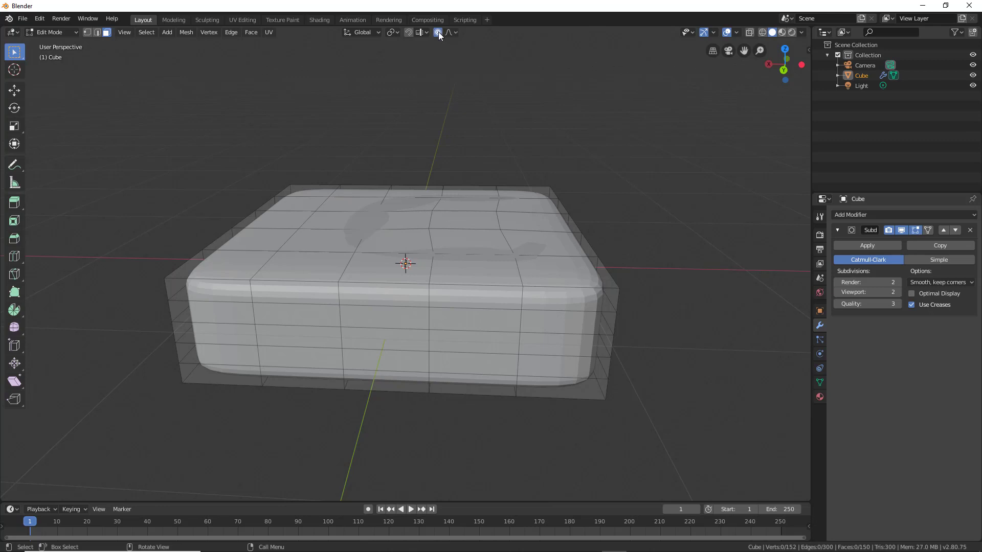
{"action": "middle_click_drag", "start_coordinate": [424, 227], "coordinate": [443, 252]}
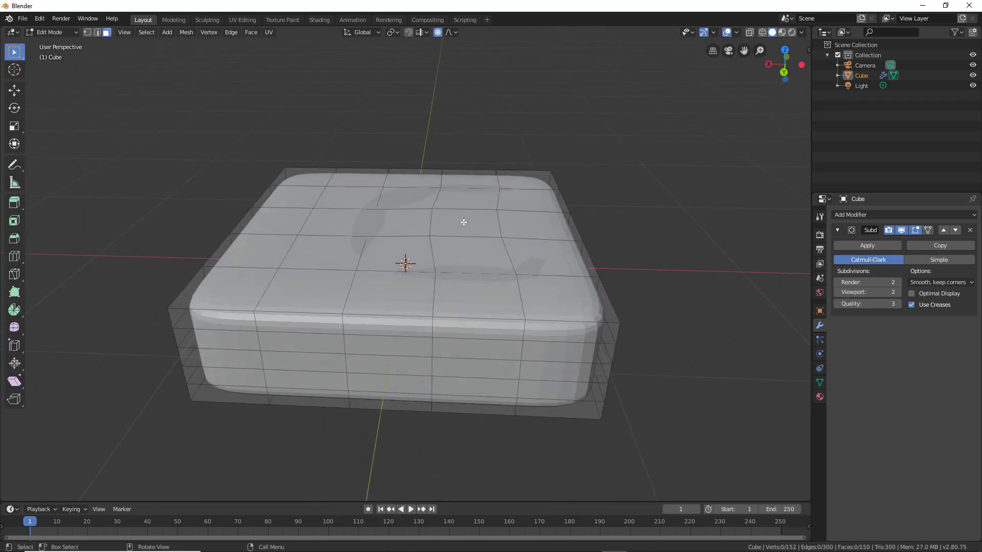
{"action": "left_click", "coordinate": [458, 220]}
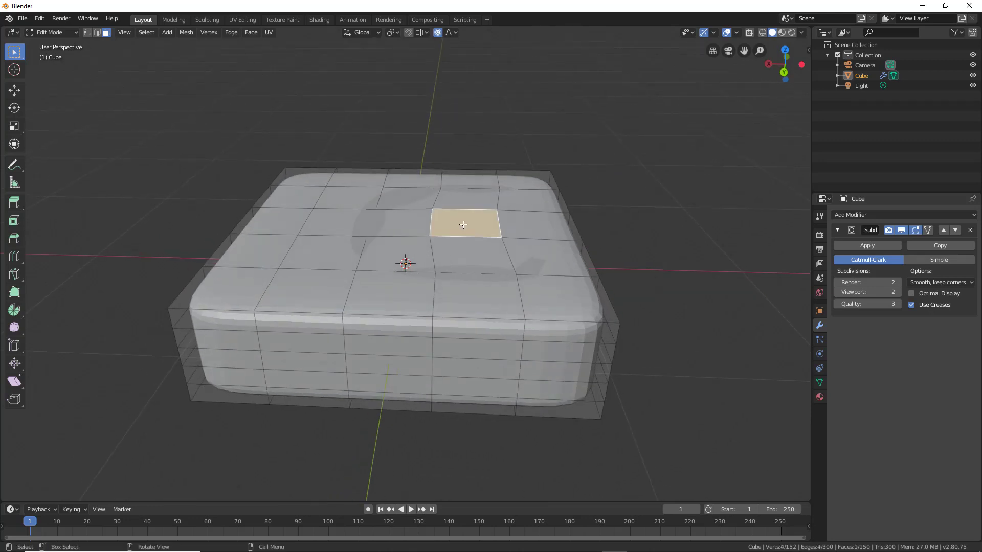
- Move the selected face -0.094 m along global Z with Smooth proportional falloff, trying different influence sizes and finishing at about 0.91
{"action": "key", "text": "g"}
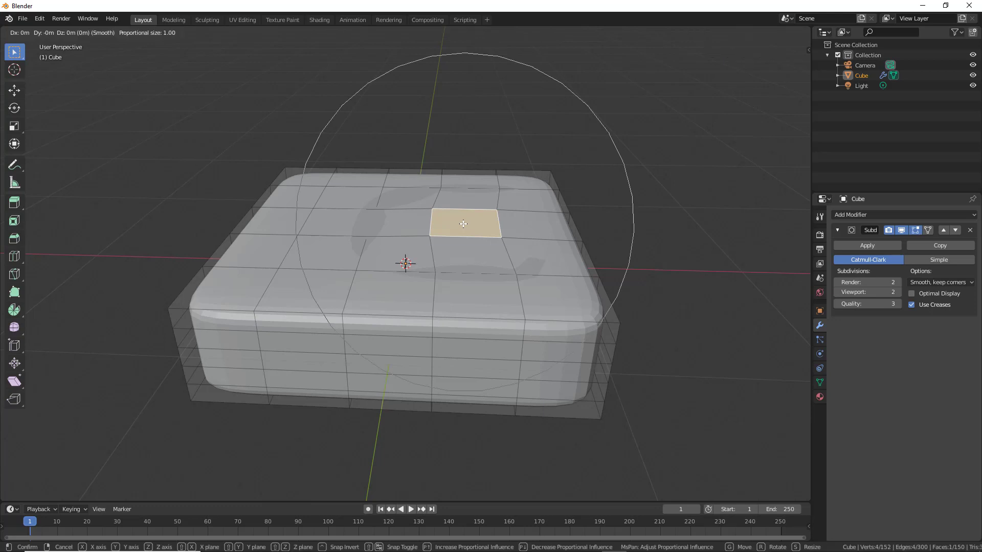
{"action": "key", "text": "z"}
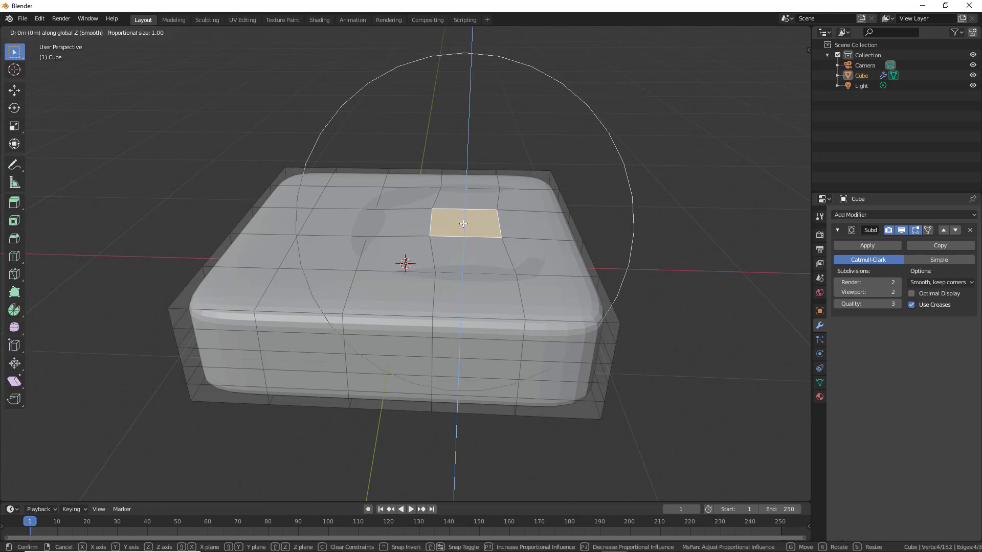
{"action": "scroll", "coordinate": [461, 230], "scroll_direction": "down", "scroll_amount": 3}
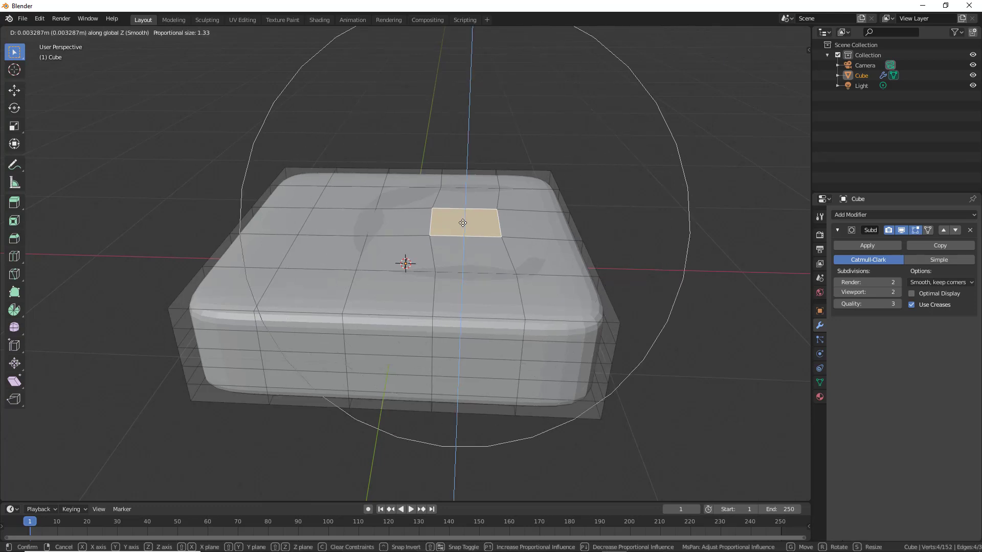
{"action": "scroll", "coordinate": [456, 257], "scroll_direction": "up", "scroll_amount": 16}
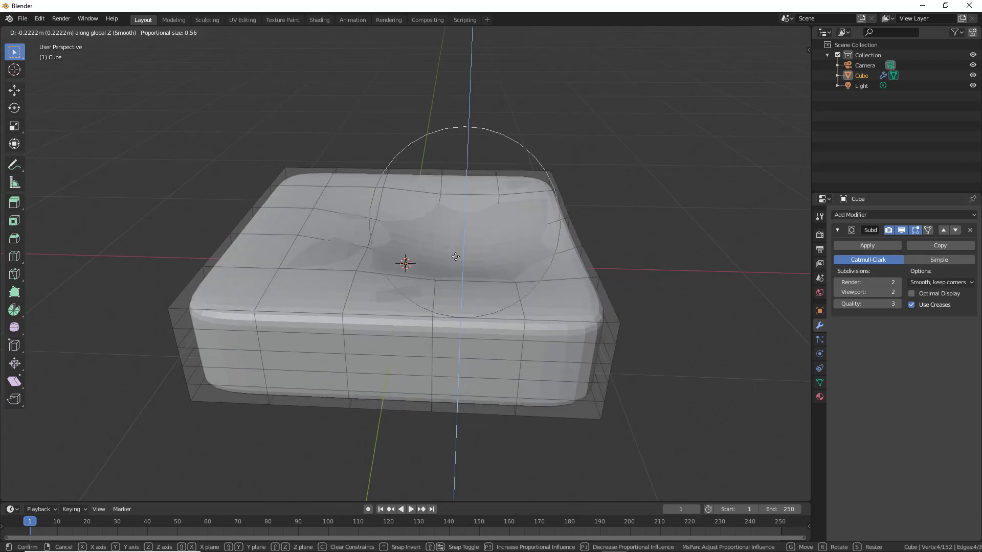
{"action": "scroll", "coordinate": [456, 257], "scroll_direction": "up", "scroll_amount": 4}
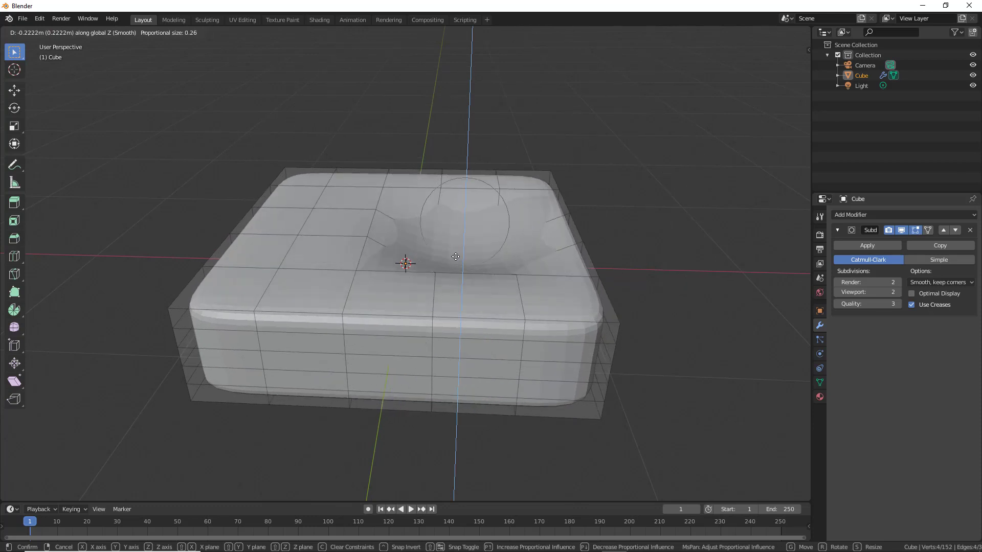
{"action": "scroll", "coordinate": [456, 257], "scroll_direction": "down", "scroll_amount": 17}
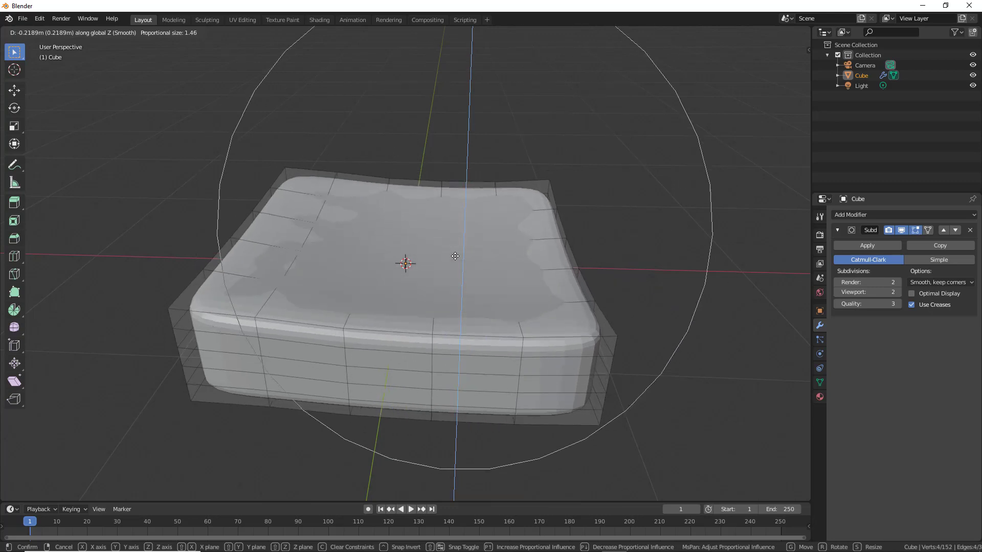
{"action": "scroll", "coordinate": [455, 256], "scroll_direction": "up", "scroll_amount": 7}
{"action": "scroll", "coordinate": [455, 256], "scroll_direction": "down", "scroll_amount": 1}
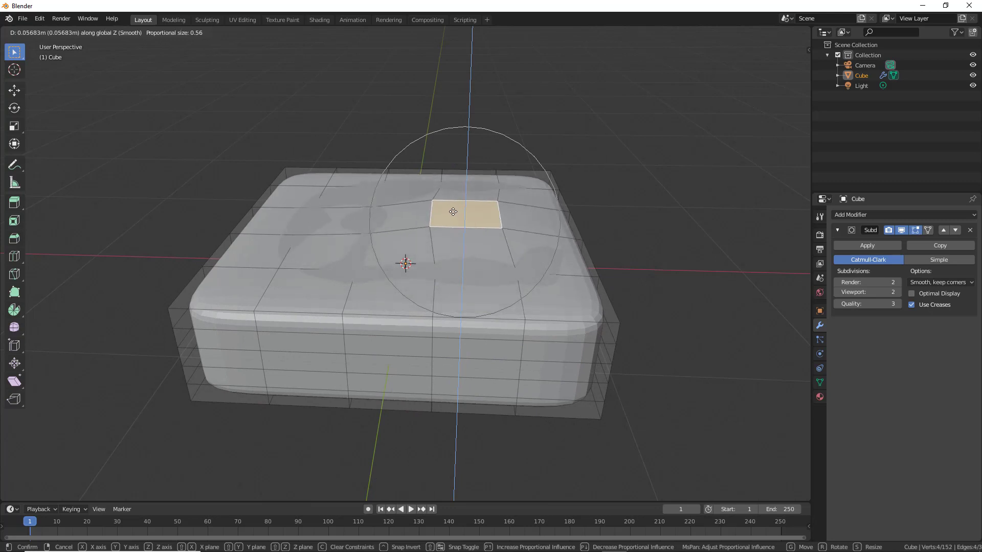
{"action": "scroll", "coordinate": [454, 208], "scroll_direction": "up", "scroll_amount": 1}
{"action": "scroll", "coordinate": [454, 208], "scroll_direction": "down", "scroll_amount": 7}
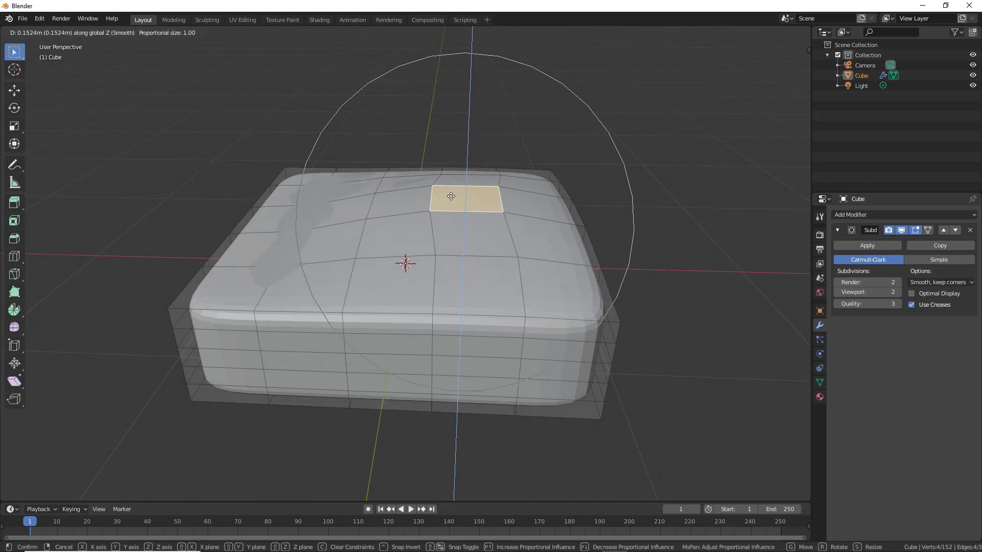
{"action": "scroll", "coordinate": [450, 206], "scroll_direction": "down", "scroll_amount": 3}
{"action": "scroll", "coordinate": [449, 205], "scroll_direction": "down", "scroll_amount": 4}
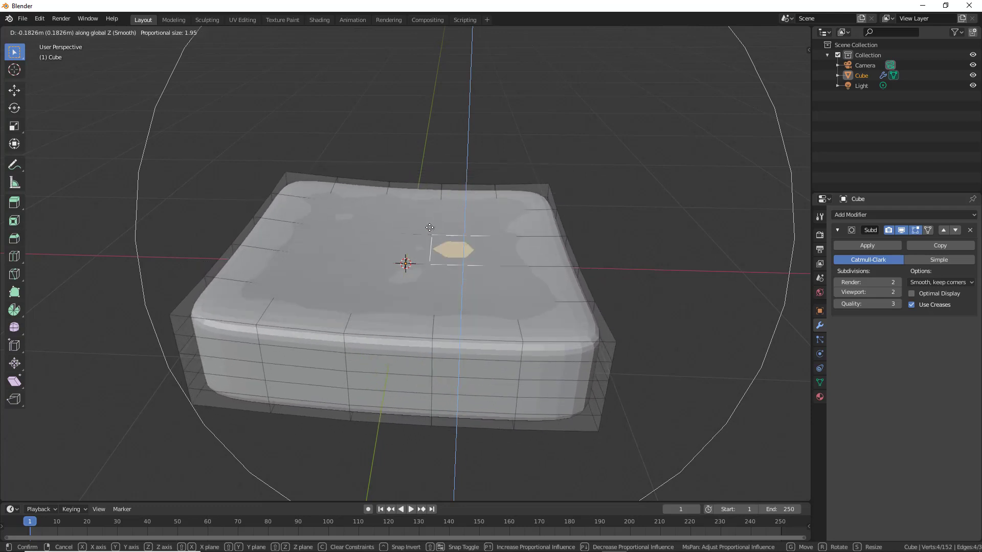
{"action": "scroll", "coordinate": [425, 205], "scroll_direction": "up", "scroll_amount": 9}
{"action": "scroll", "coordinate": [424, 205], "scroll_direction": "down", "scroll_amount": 1}
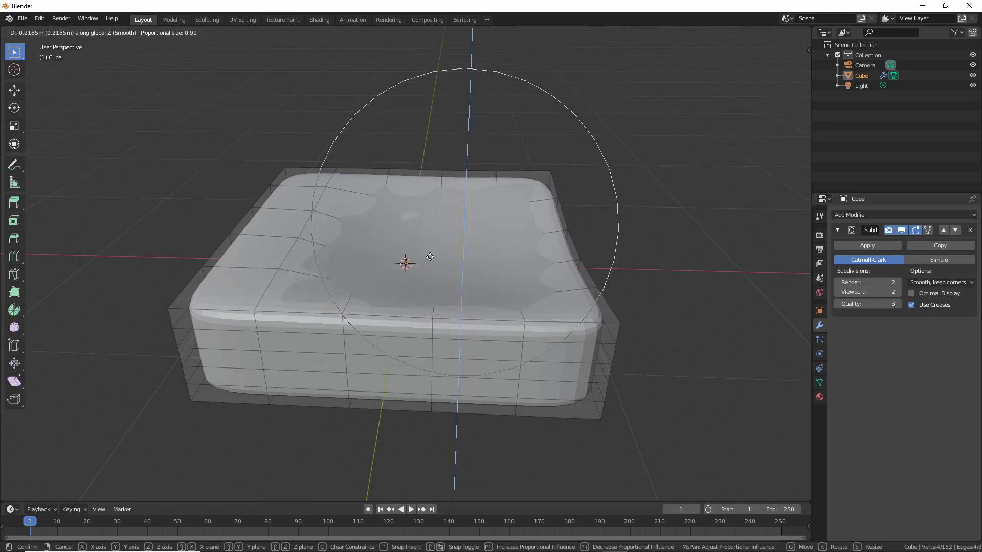
{"action": "left_click", "coordinate": [428, 239]}
{"action": "middle_click_drag", "start_coordinate": [544, 350], "coordinate": [481, 237]}
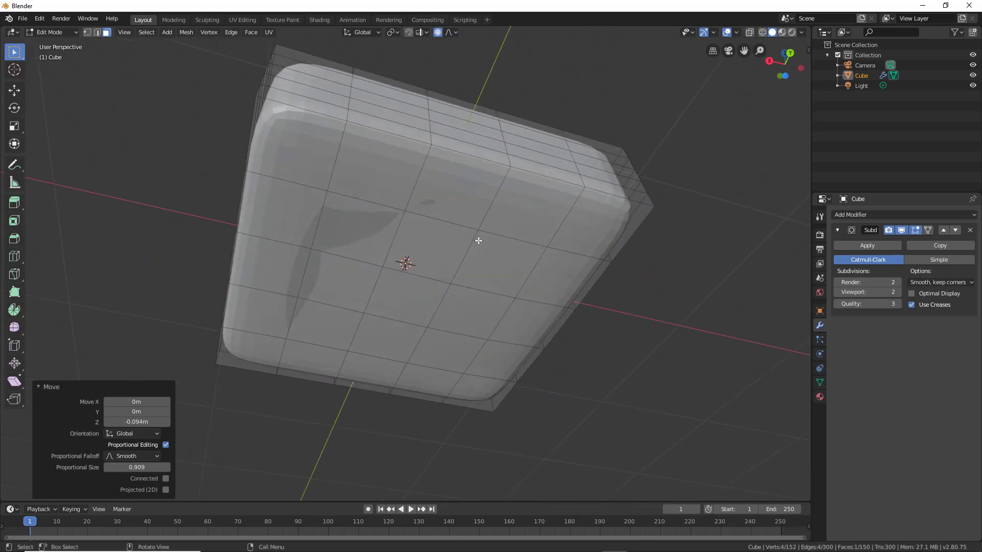
- Switch to vertex selection and select a single vertex near the middle of the box's underside
{"action": "left_click", "coordinate": [87, 32]}
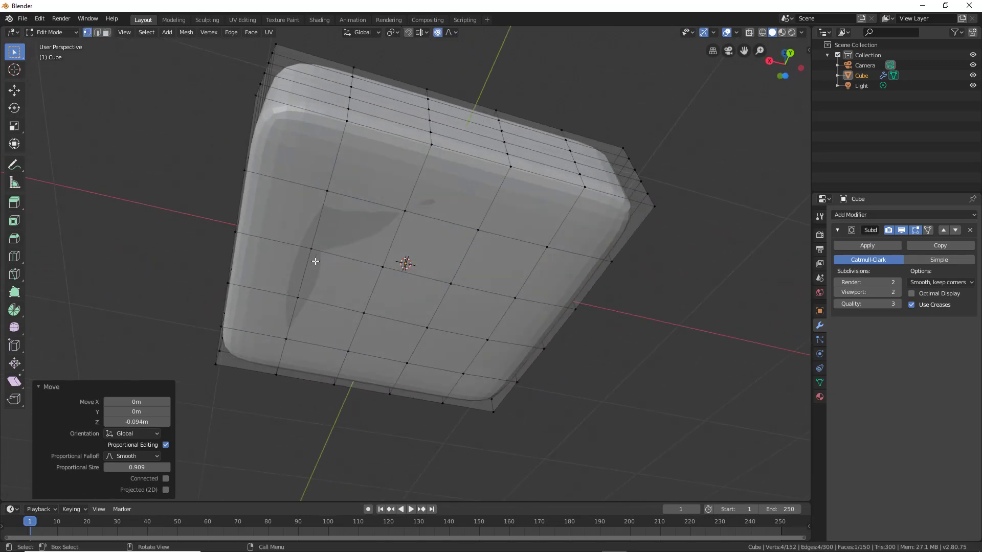
{"action": "left_click", "coordinate": [384, 271]}
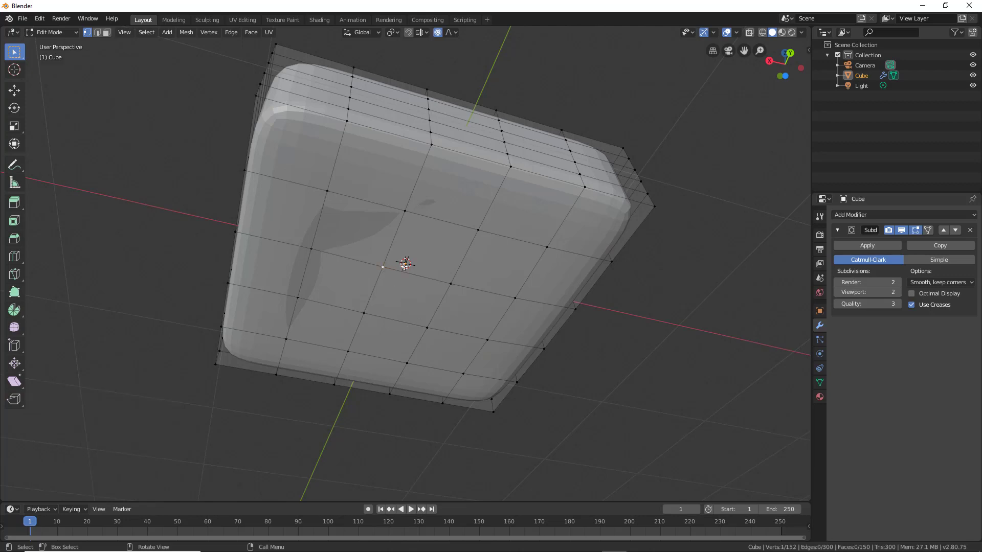
{"action": "middle_click_drag", "start_coordinate": [405, 265], "coordinate": [424, 295]}
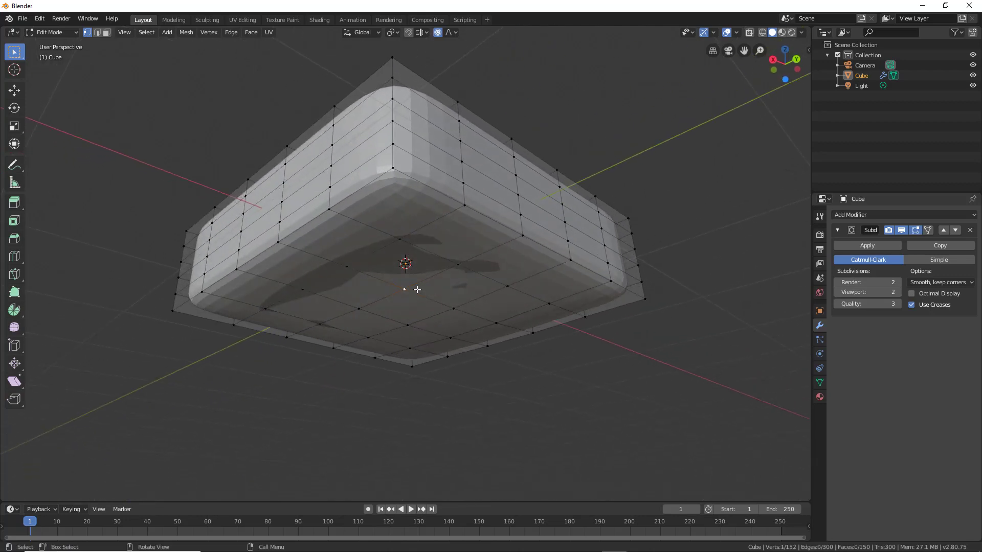
{"action": "key", "text": "g"}
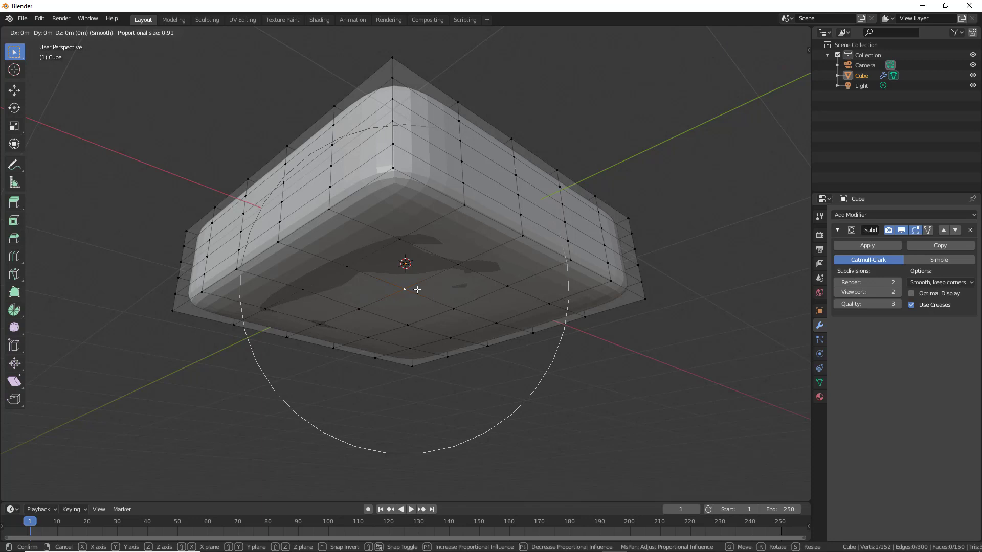
{"action": "key", "text": "g"}
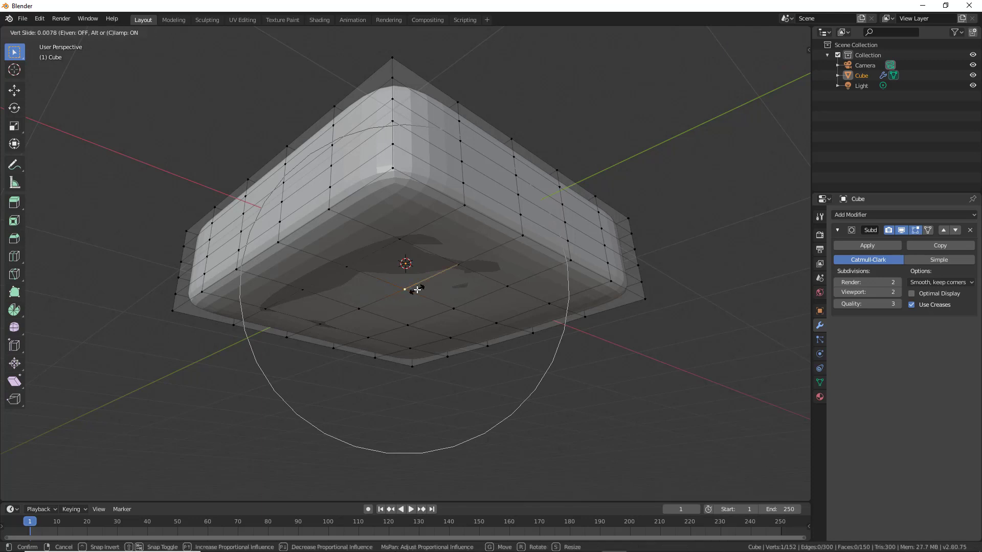
{"action": "left_click", "coordinate": [410, 292]}
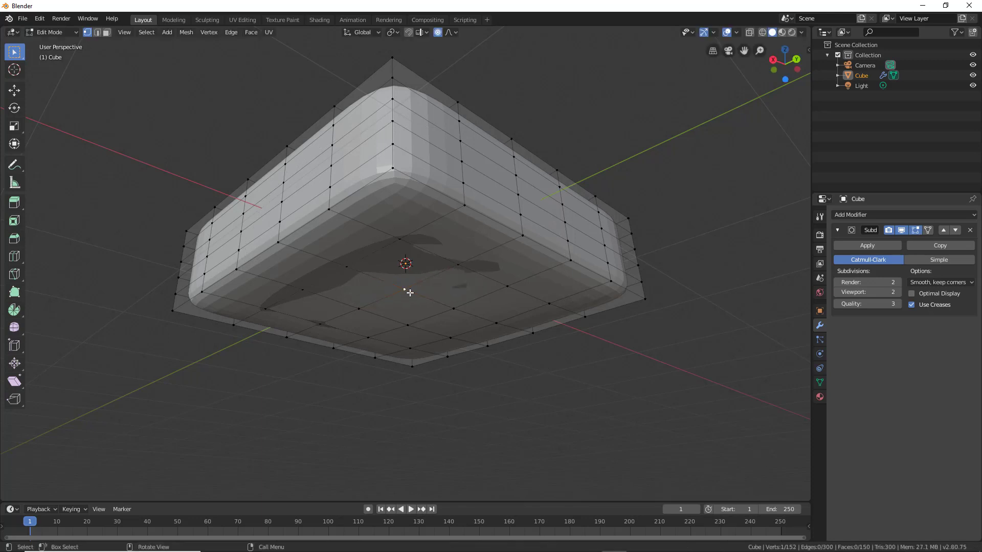
- Move the selected underside vertex 0.0333 m along global Z with Smooth proportional falloff, trying different influence sizes and finishing at 1.00
{"action": "key", "text": "g"}
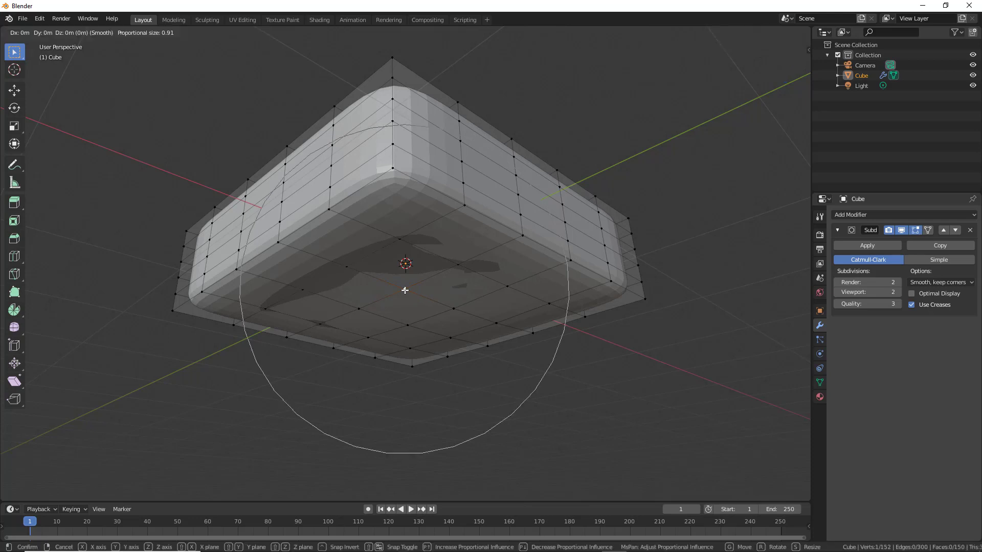
{"action": "key", "text": "z"}
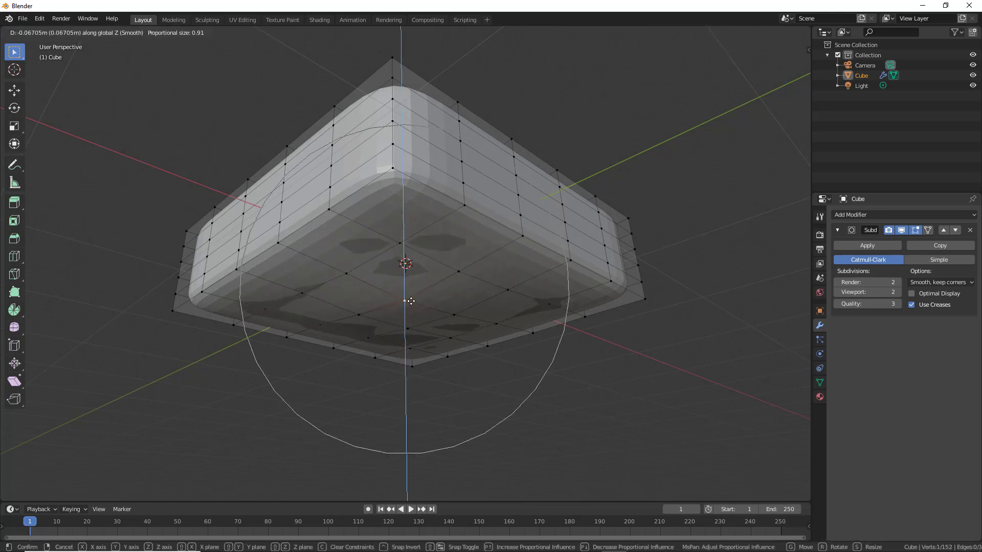
{"action": "scroll", "coordinate": [411, 301], "scroll_direction": "up", "scroll_amount": 11}
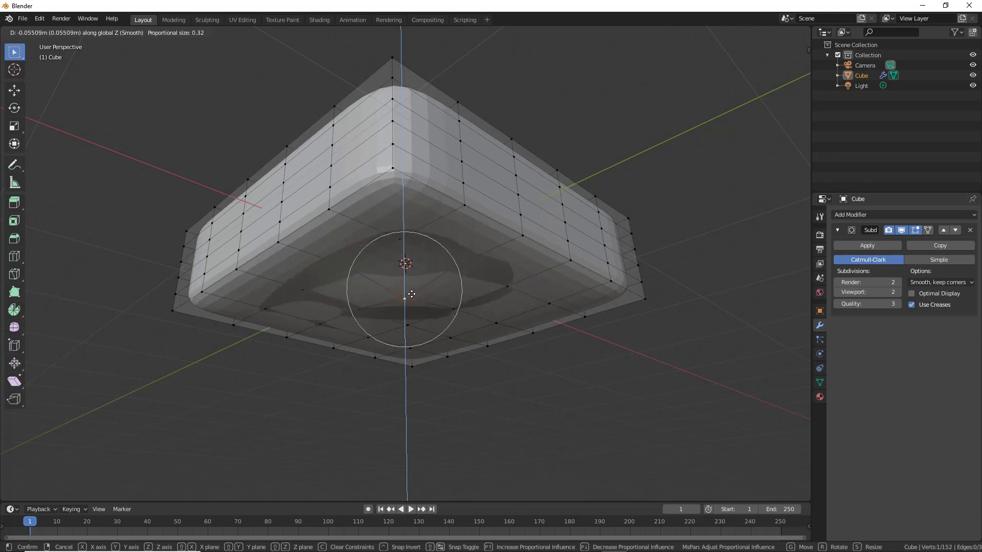
{"action": "scroll", "coordinate": [411, 295], "scroll_direction": "down", "scroll_amount": 6}
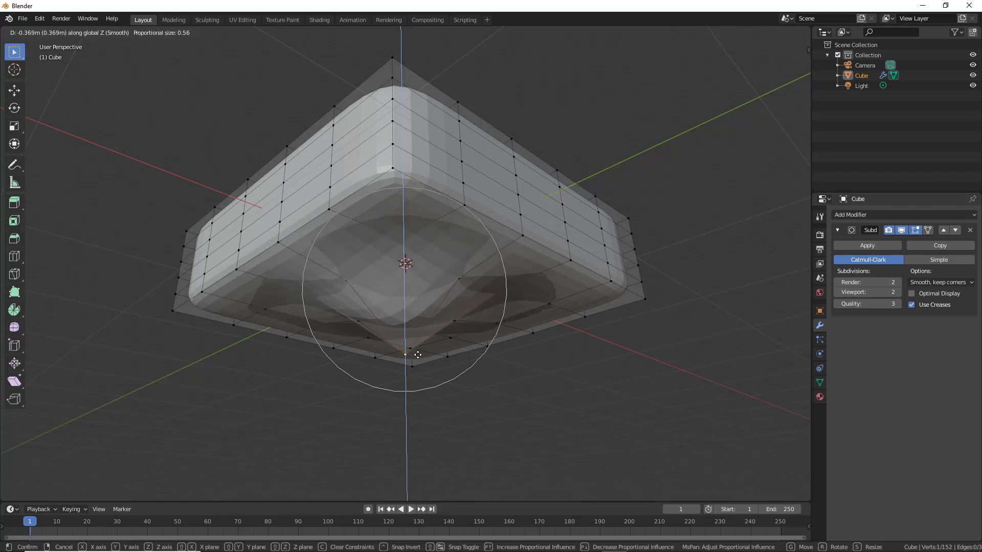
{"action": "scroll", "coordinate": [414, 330], "scroll_direction": "down", "scroll_amount": 6}
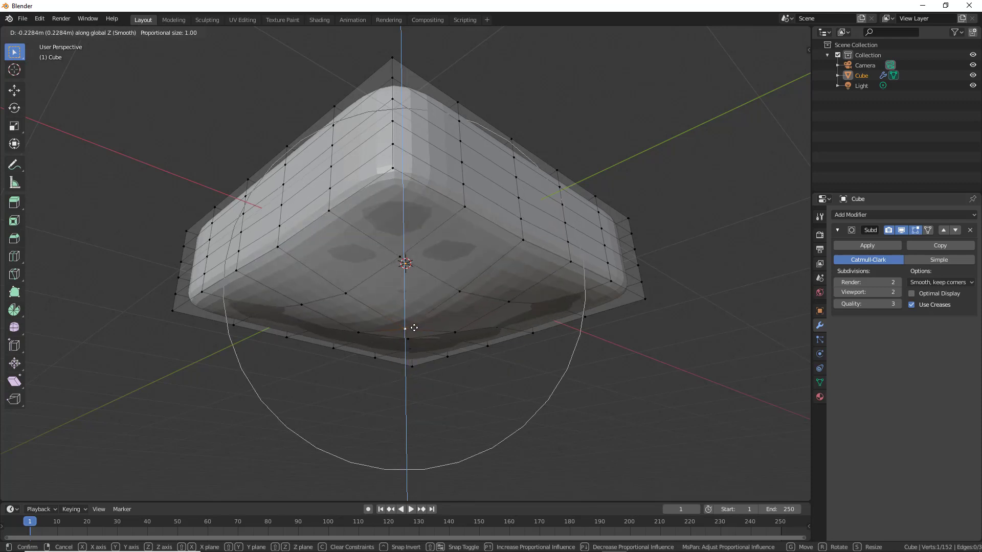
{"action": "scroll", "coordinate": [414, 327], "scroll_direction": "down", "scroll_amount": 7}
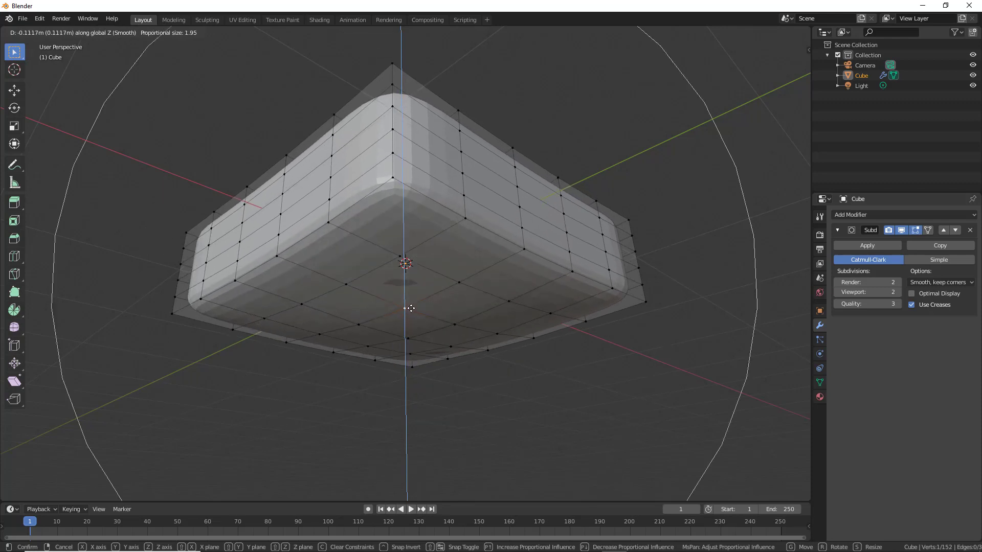
{"action": "scroll", "coordinate": [410, 291], "scroll_direction": "up", "scroll_amount": 7}
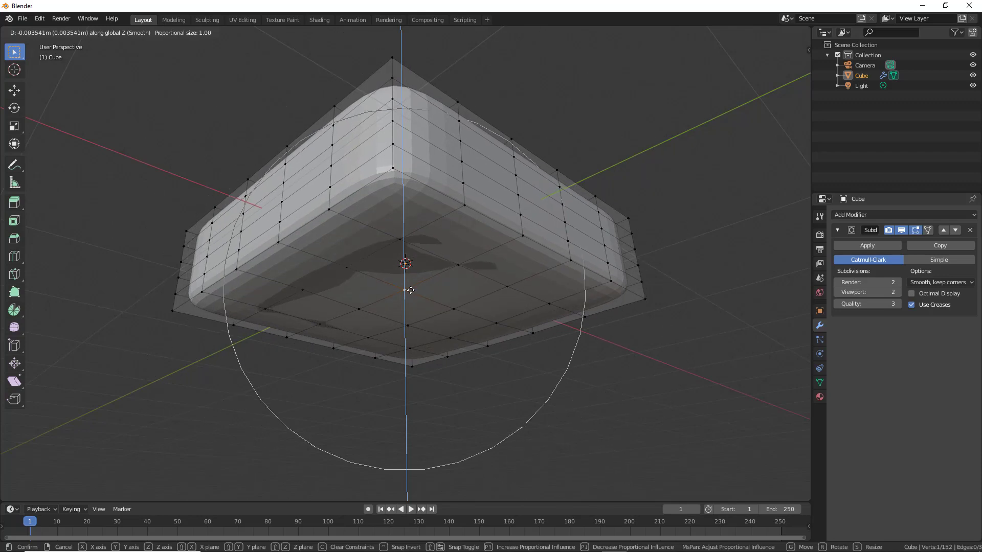
{"action": "left_click", "coordinate": [410, 285]}
- View the box from the front in wireframe shading and box-select all vertices in the two end columns on its +X side
{"action": "middle_click_drag", "start_coordinate": [449, 281], "coordinate": [414, 302]}
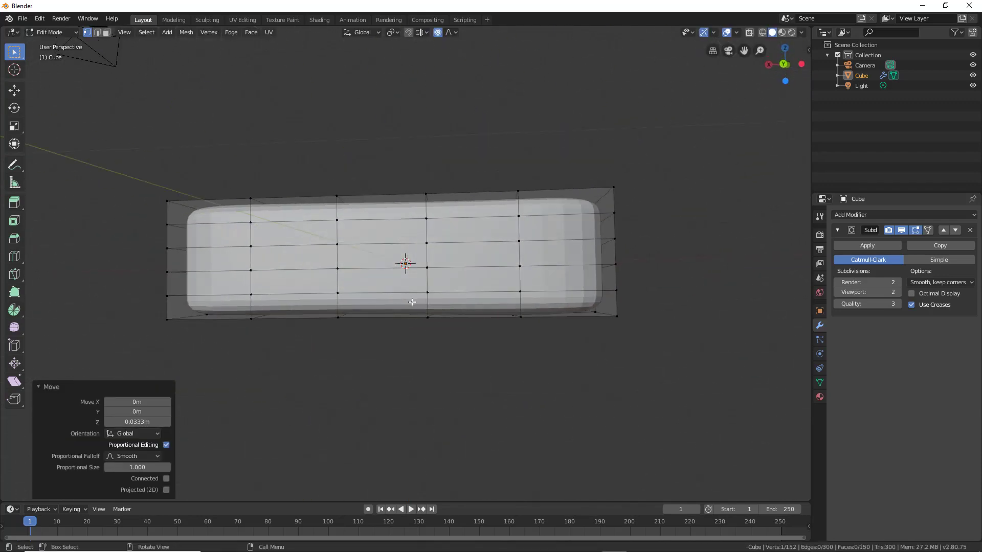
{"action": "scroll", "coordinate": [406, 313], "scroll_direction": "down", "scroll_amount": 2}
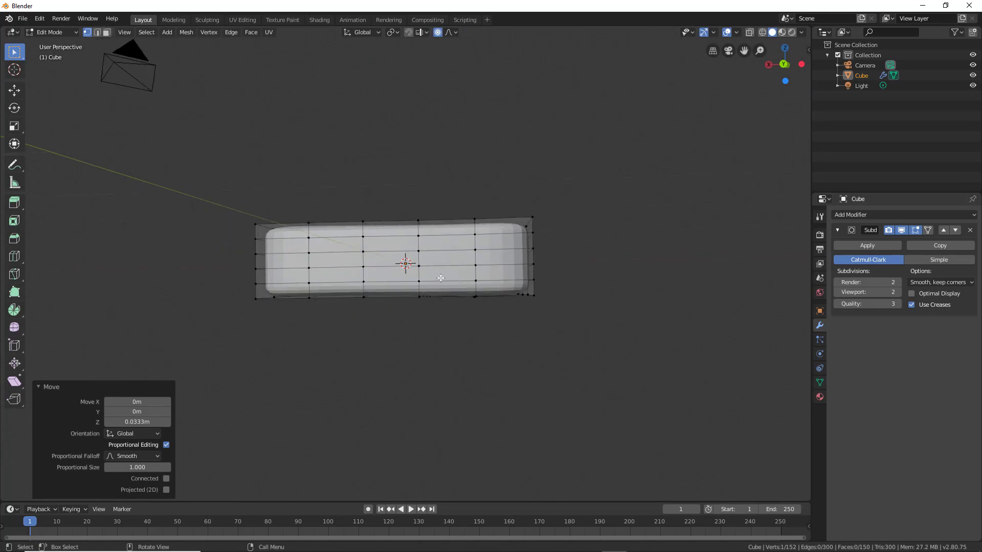
{"action": "key", "text": "KP_7"}
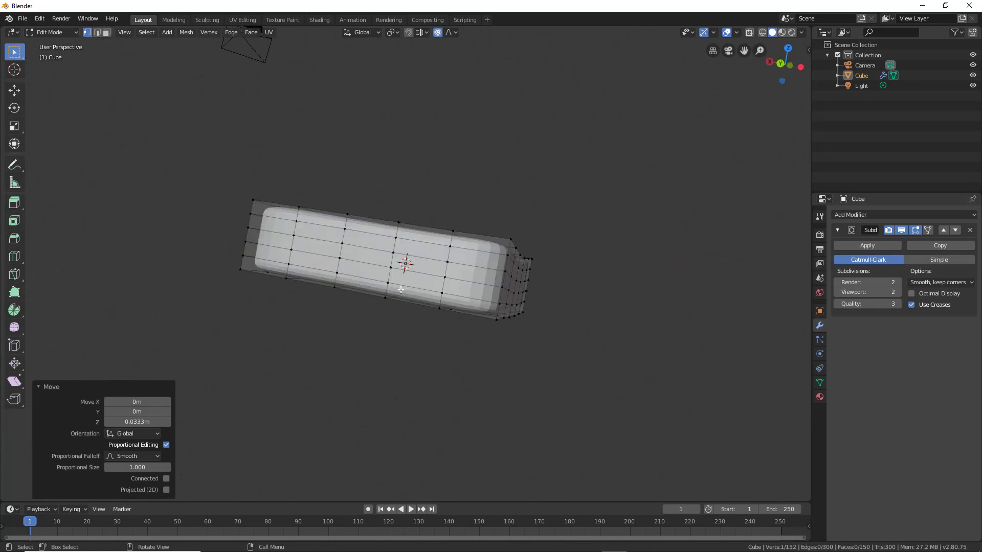
{"action": "middle_click_drag", "start_coordinate": [401, 289], "coordinate": [401, 290]}
{"action": "key", "text": "KP_1"}
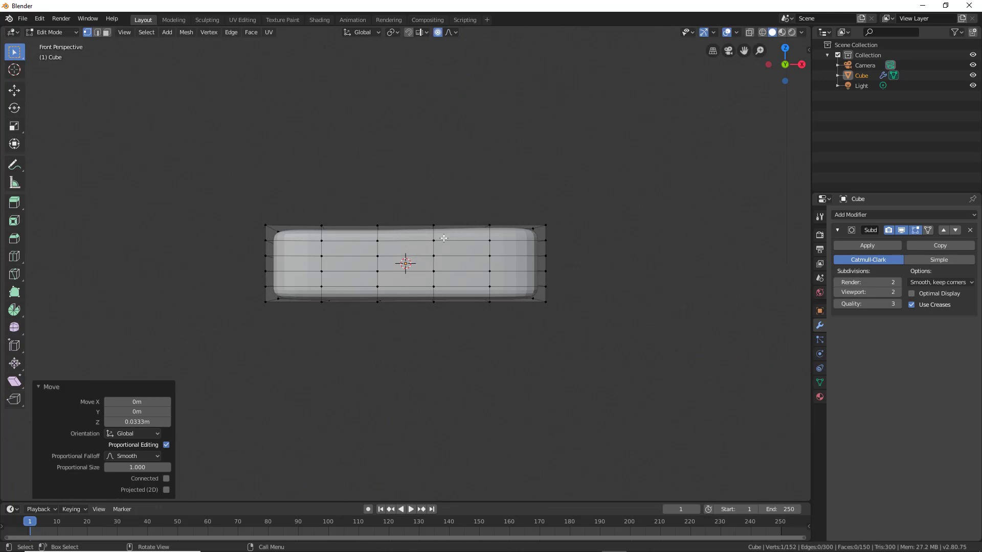
{"action": "key", "text": "z"}
{"action": "left_click", "coordinate": [357, 239]}
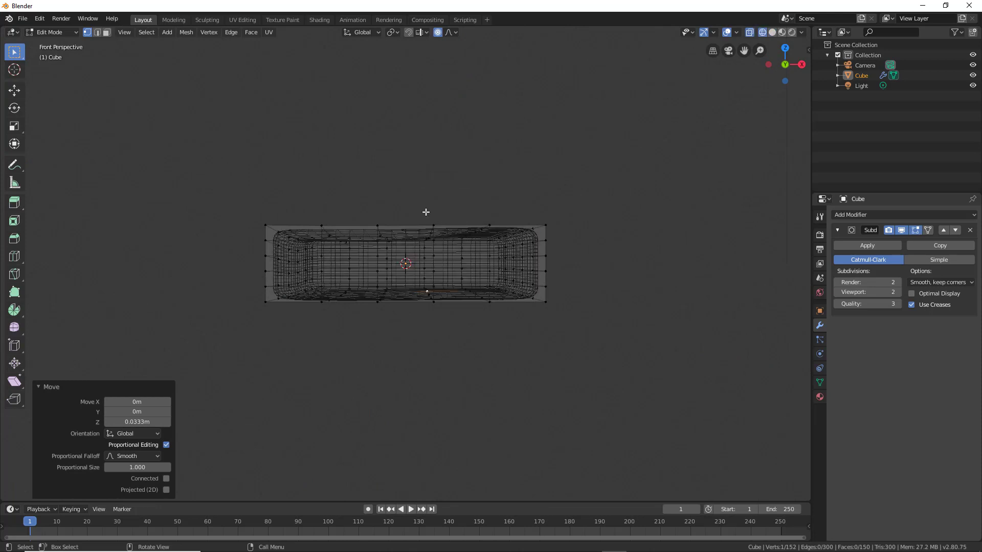
{"action": "left_click_drag", "start_coordinate": [444, 220], "coordinate": [568, 316]}
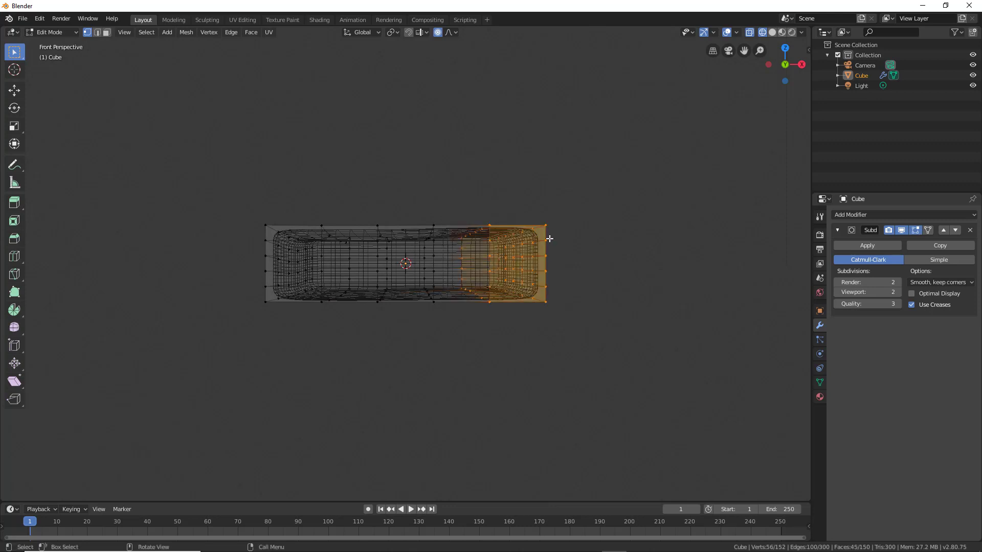
- Rotate the selected end 1.56° with Smooth proportional falloff, trying several influence sizes and finishing at 1.00, and clear the selection
{"action": "key", "text": "r"}
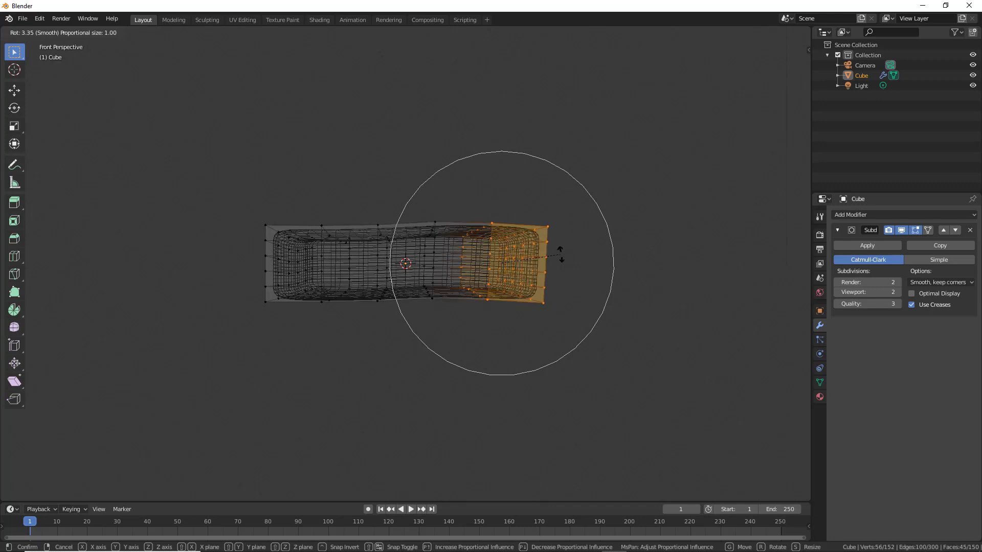
{"action": "scroll", "coordinate": [563, 253], "scroll_direction": "down", "scroll_amount": 6}
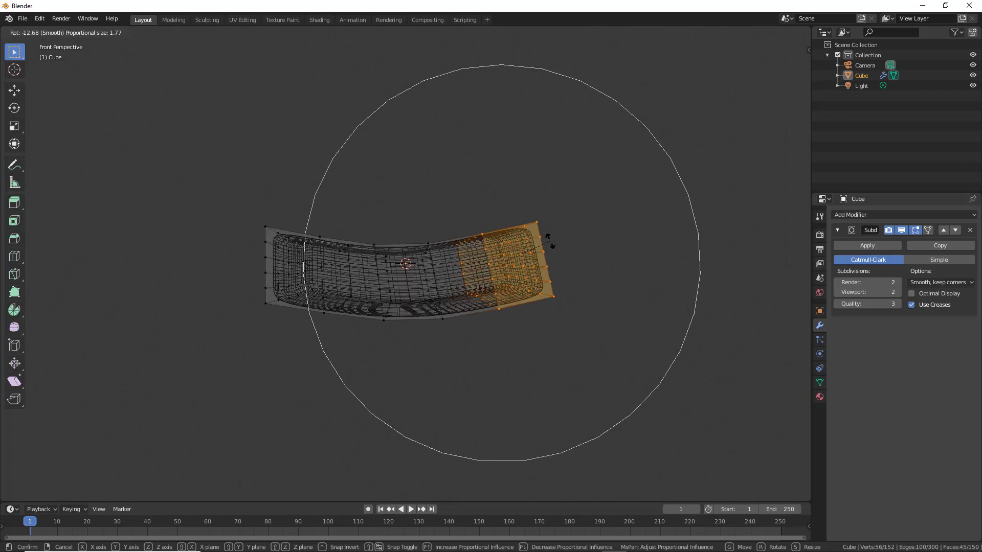
{"action": "scroll", "coordinate": [549, 241], "scroll_direction": "up", "scroll_amount": 11}
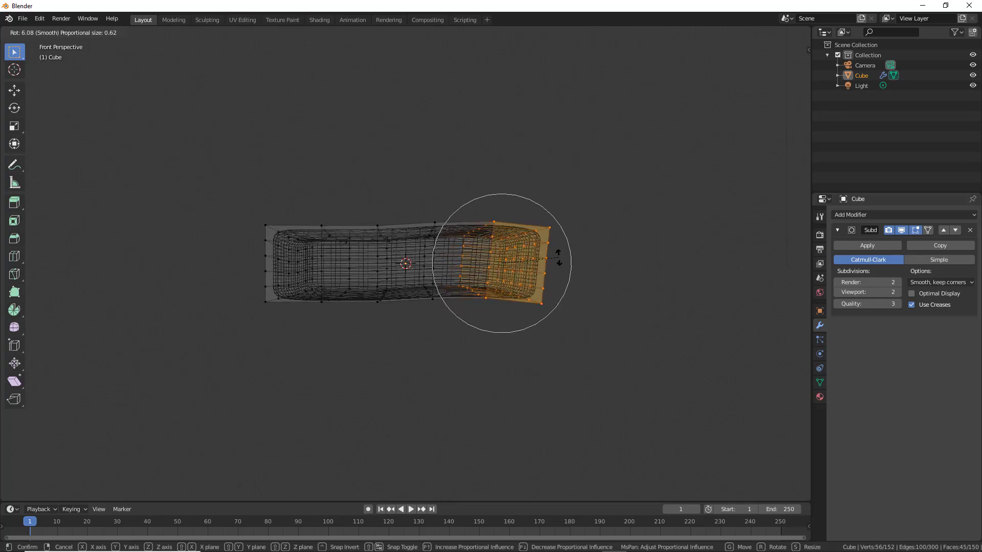
{"action": "scroll", "coordinate": [557, 256], "scroll_direction": "down", "scroll_amount": 6}
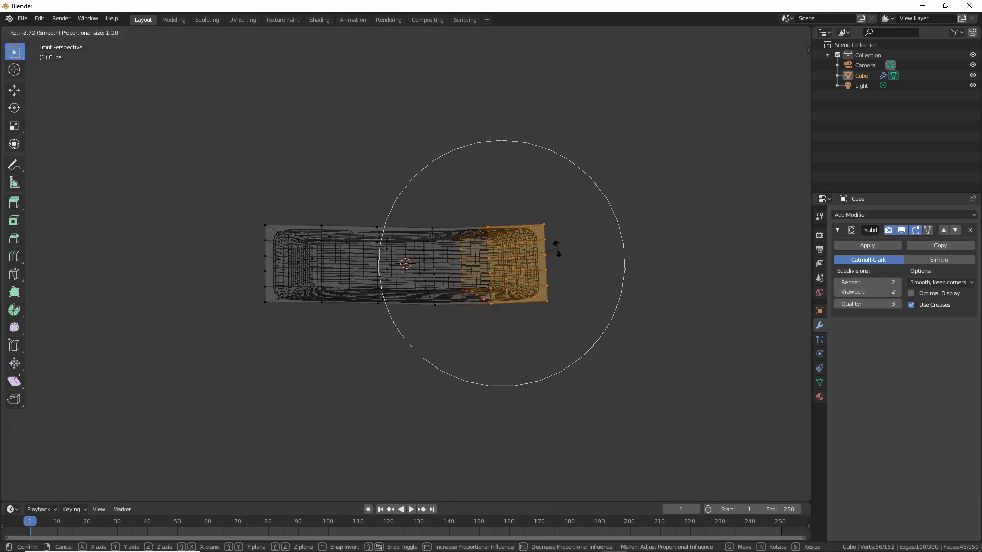
{"action": "scroll", "coordinate": [556, 250], "scroll_direction": "up", "scroll_amount": 1}
{"action": "left_click", "coordinate": [558, 252]}
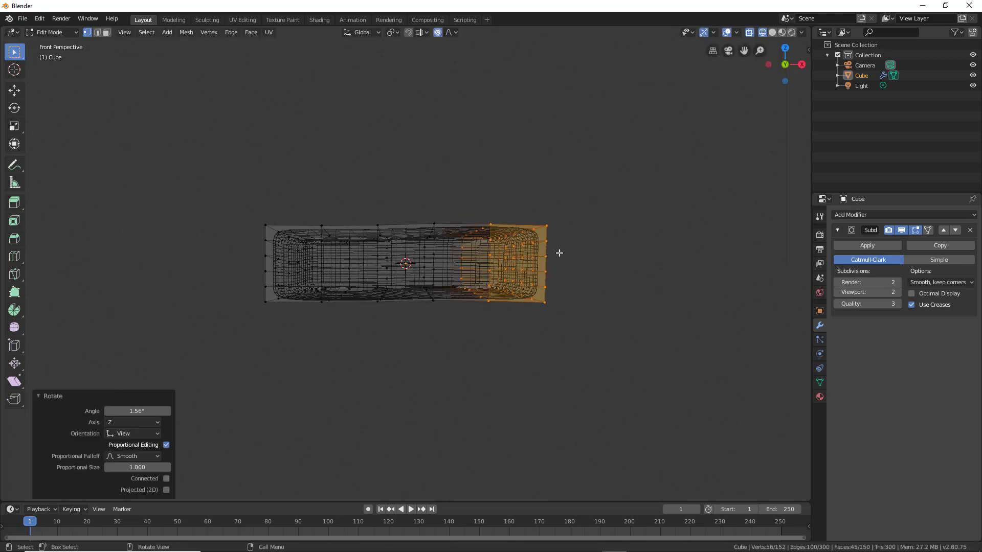
{"action": "left_click", "coordinate": [557, 197]}
- Return to solid shading and leave Edit Mode to show the smoothed cushion shape in Object Mode
{"action": "middle_click_drag", "start_coordinate": [597, 226], "coordinate": [559, 248]}
{"action": "key", "text": "z"}
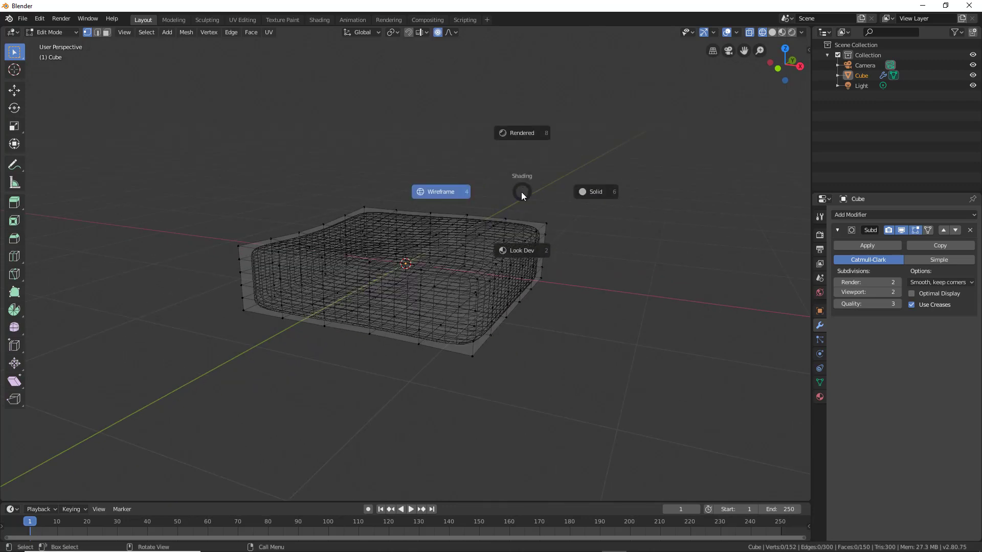
{"action": "left_click", "coordinate": [596, 191]}
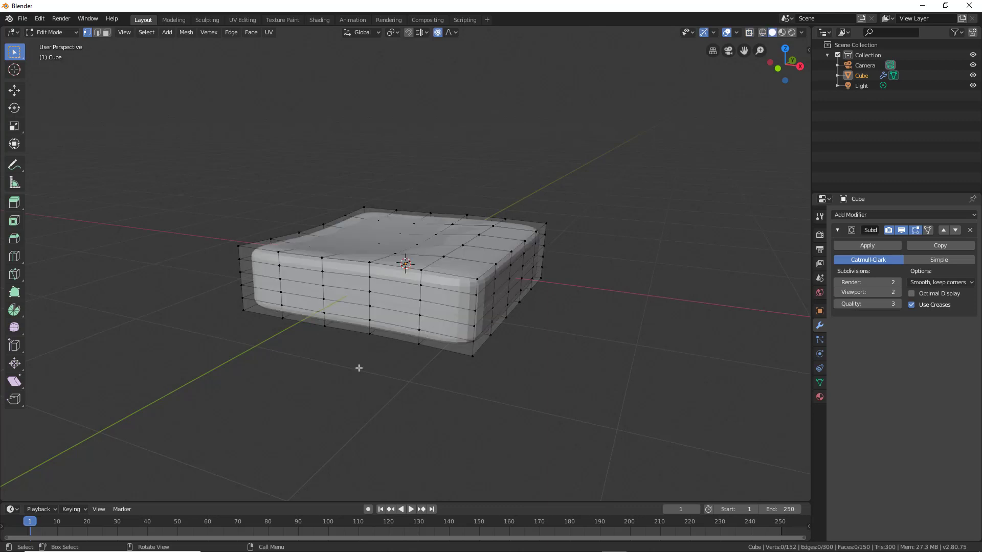
{"action": "middle_click_drag", "start_coordinate": [324, 323], "coordinate": [394, 276]}
{"action": "key", "text": "Tab"}
{"action": "scroll", "coordinate": [413, 247], "scroll_direction": "up", "scroll_amount": 2}
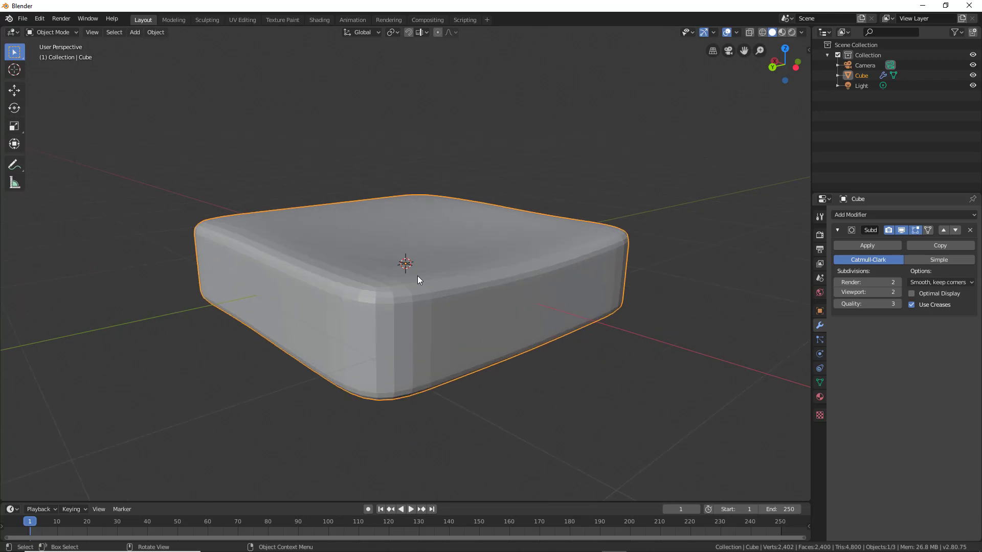
- Start exporting the model in STL (.stl) format, looking over the Collada, Wavefront and STL export options
{"action": "left_click", "coordinate": [22, 19]}
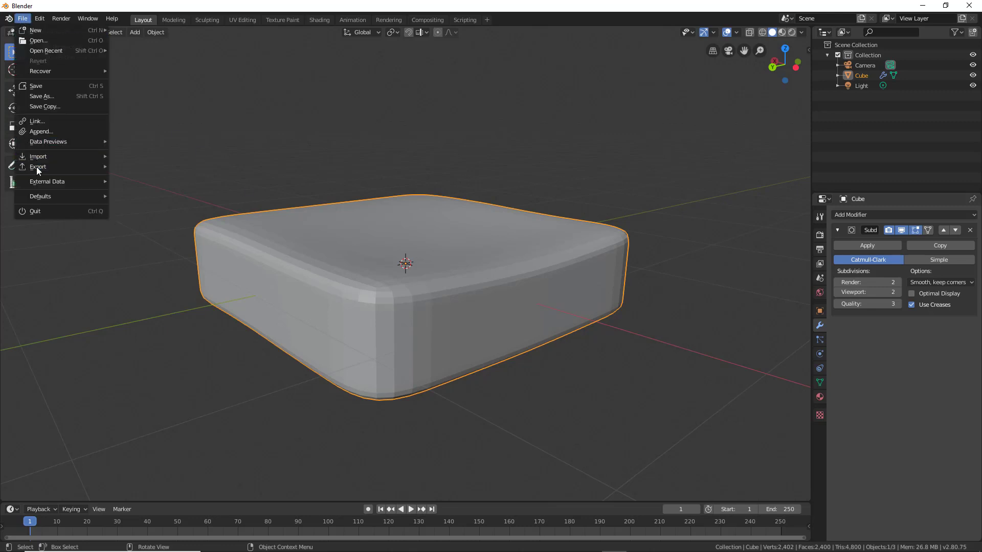
{"action": "mouse_move", "coordinate": [36, 167]}
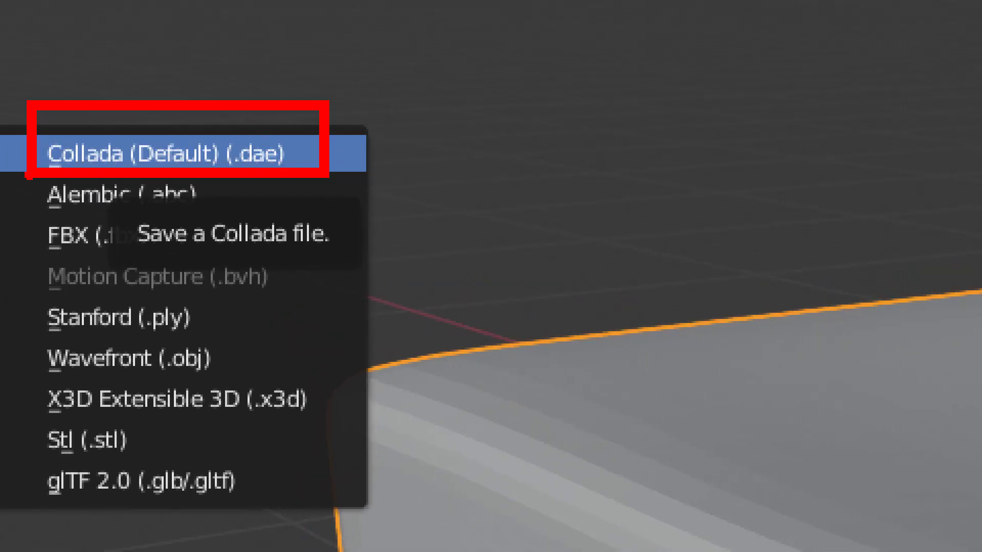
{"action": "mouse_move", "coordinate": [227, 332]}
{"action": "left_mouse_down", "text": "ctrl"}
{"action": "mouse_move", "coordinate": [209, 350]}
{"action": "mouse_move", "coordinate": [39, 387]}
{"action": "left_mouse_up", "text": "ctrl"}
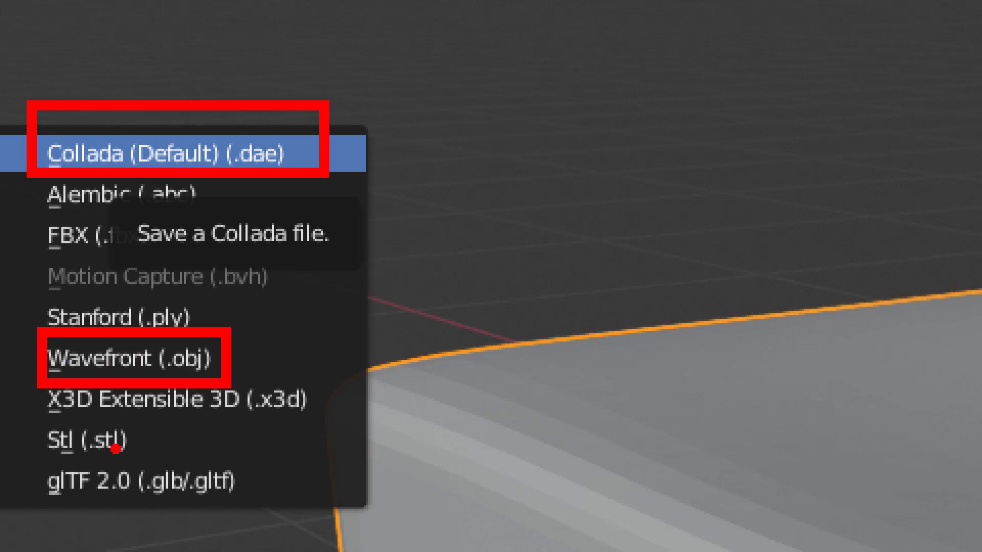
{"action": "left_click_drag", "start_coordinate": [142, 417], "coordinate": [41, 460], "text": "ctrl"}
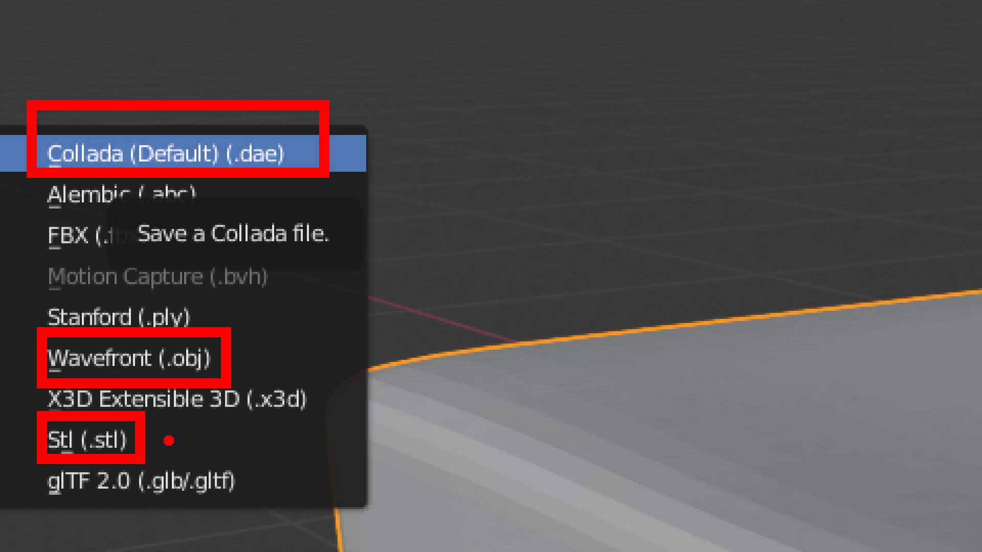
{"action": "left_click_drag", "start_coordinate": [164, 439], "coordinate": [283, 441]}
{"action": "mouse_move", "coordinate": [181, 422]}
{"action": "left_mouse_down"}
{"action": "mouse_move", "coordinate": [167, 433]}
{"action": "mouse_move", "coordinate": [179, 457]}
{"action": "left_mouse_up"}
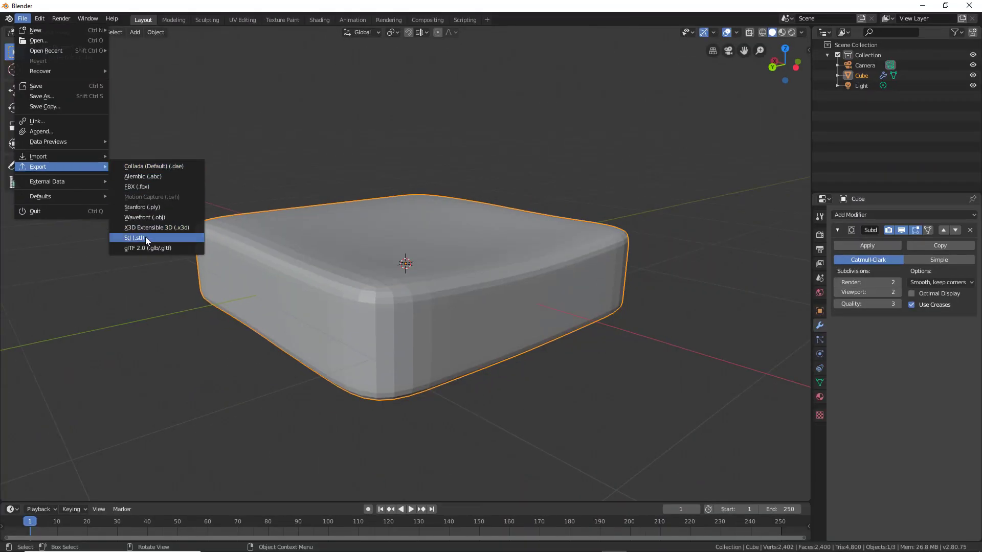
{"action": "left_click", "coordinate": [147, 238]}
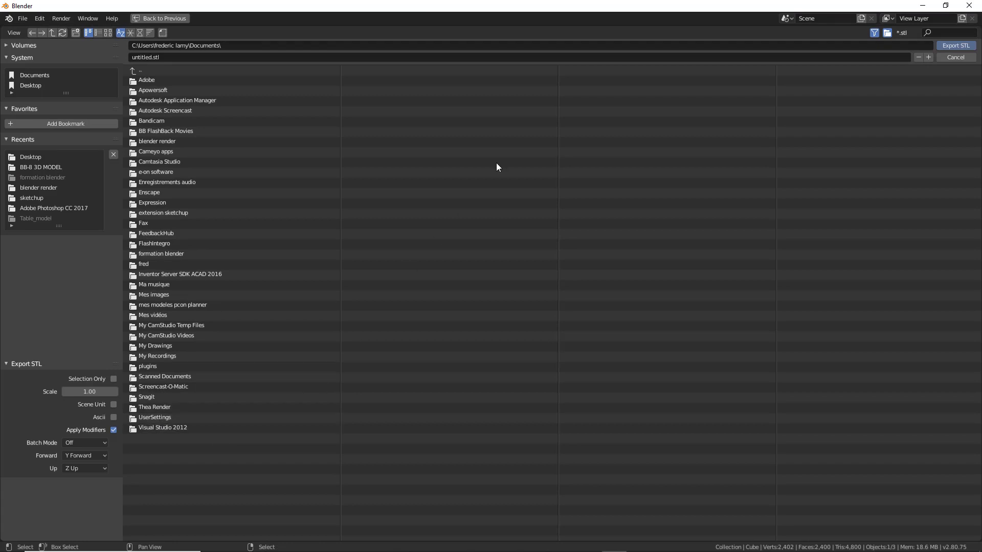
- Replace the STL export's default file name with "co"
{"action": "left_click", "coordinate": [156, 58]}
{"action": "left_click_drag", "start_coordinate": [161, 58], "coordinate": [118, 58]}
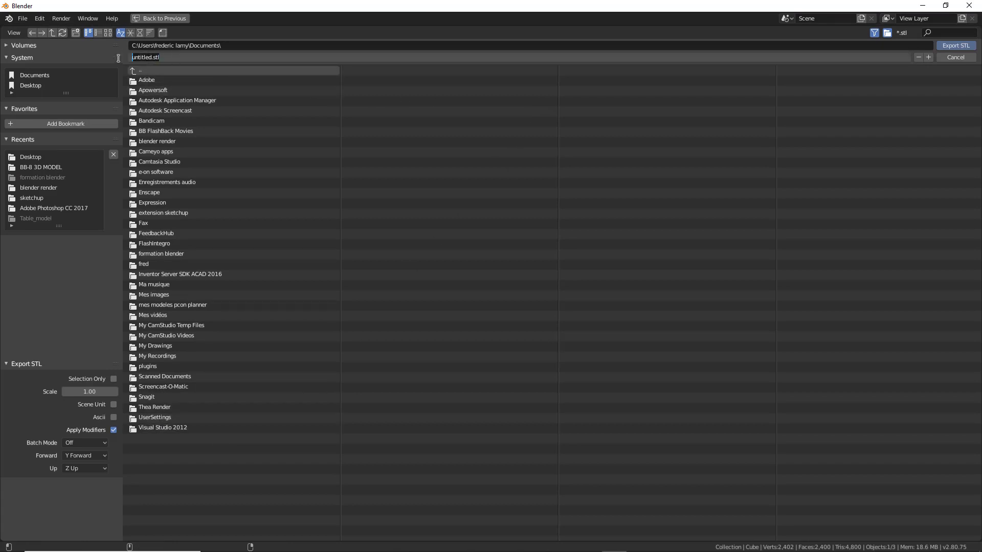
{"action": "type", "text": "co"}
{"action": "left_click", "coordinate": [97, 520]}
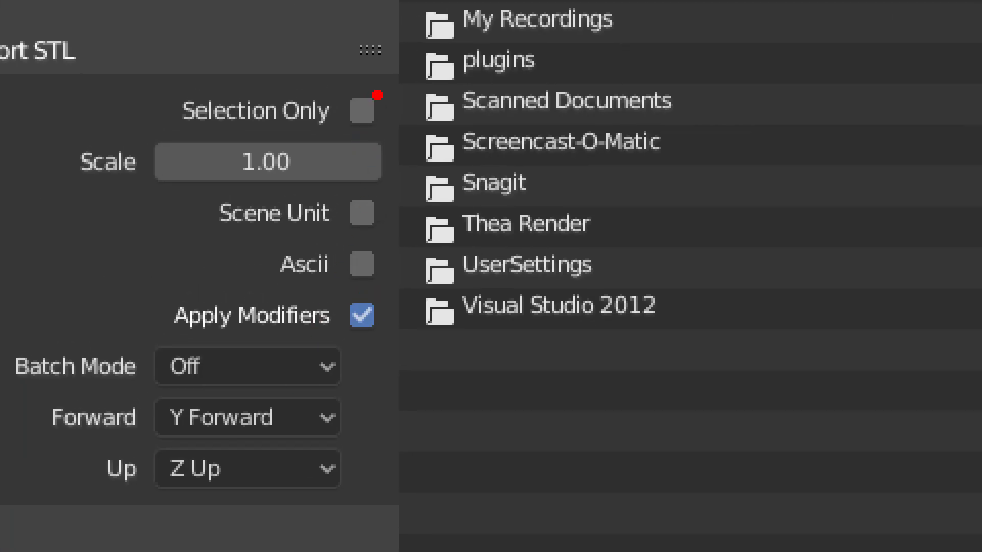
- Limit the STL export to the selection and save it on the Desktop as "COUSSIN OK.stl"
{"action": "mouse_move", "coordinate": [378, 95]}
{"action": "left_mouse_down"}
{"action": "mouse_move", "coordinate": [349, 128]}
{"action": "mouse_move", "coordinate": [358, 113]}
{"action": "mouse_move", "coordinate": [374, 128]}
{"action": "left_mouse_up"}
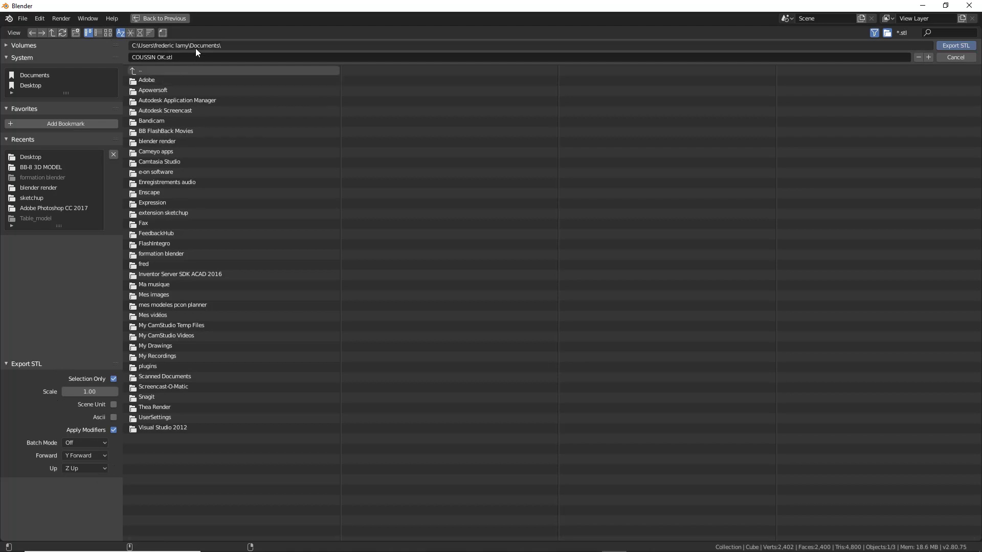
{"action": "left_click", "coordinate": [23, 85]}
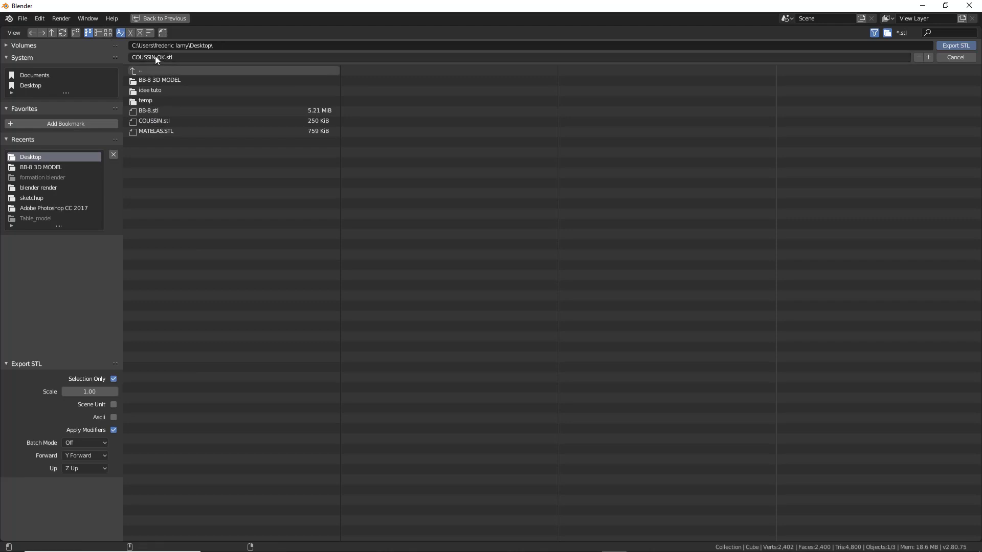
{"action": "left_click", "coordinate": [947, 46]}
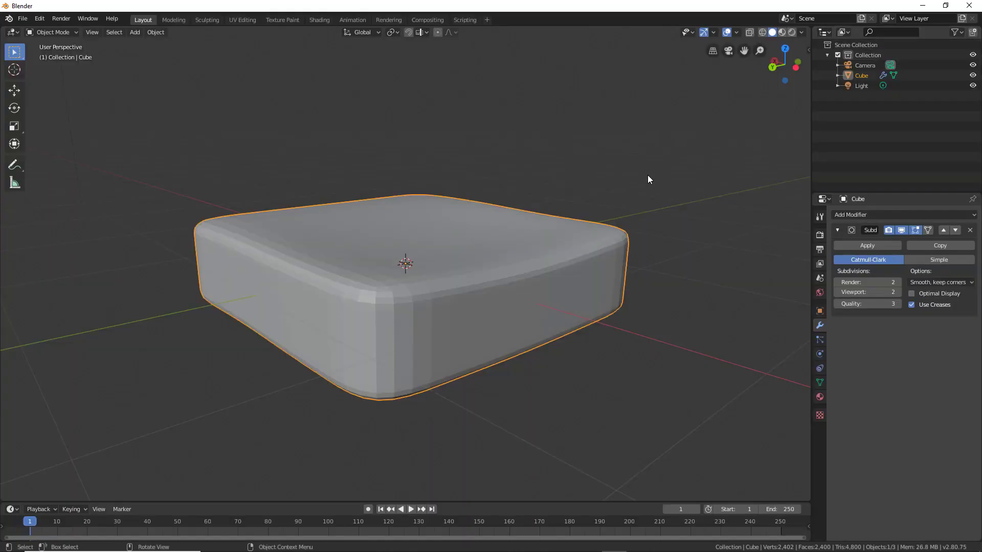
- Go to the Windows desktop, move the COUSSIN OK file to an empty area above the shortcuts, and switch to SketchUp
{"action": "left_click", "coordinate": [923, 7]}
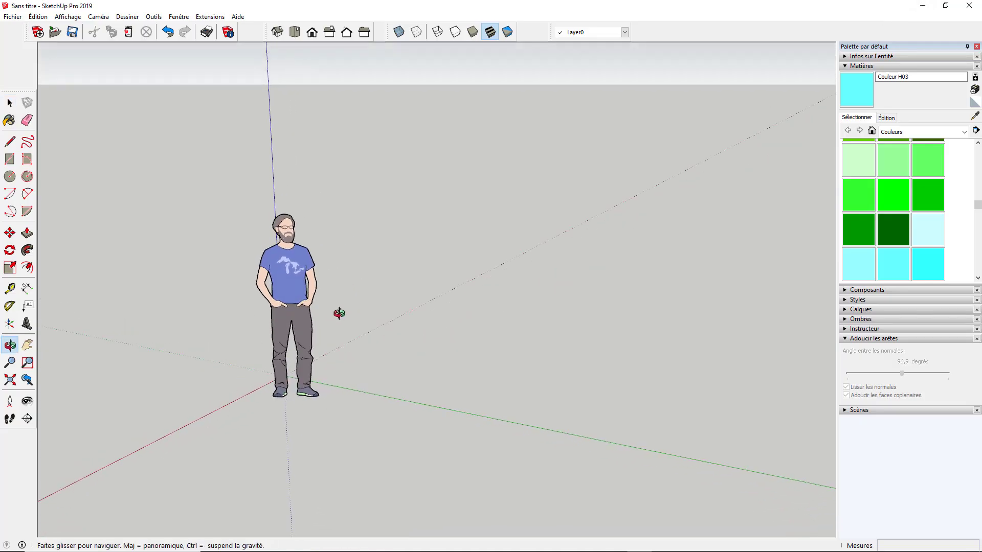
{"action": "left_click", "coordinate": [923, 6]}
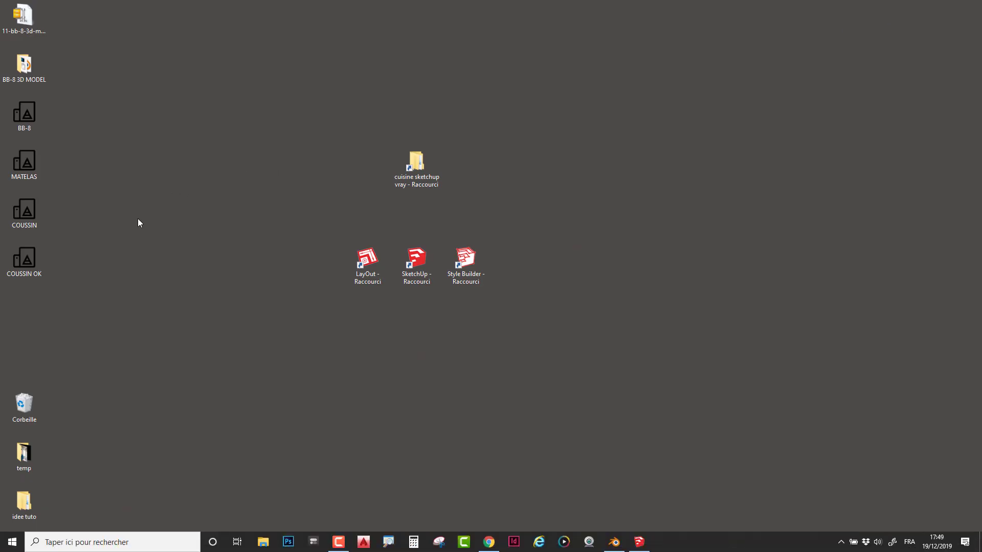
{"action": "left_click_drag", "start_coordinate": [33, 260], "coordinate": [523, 114]}
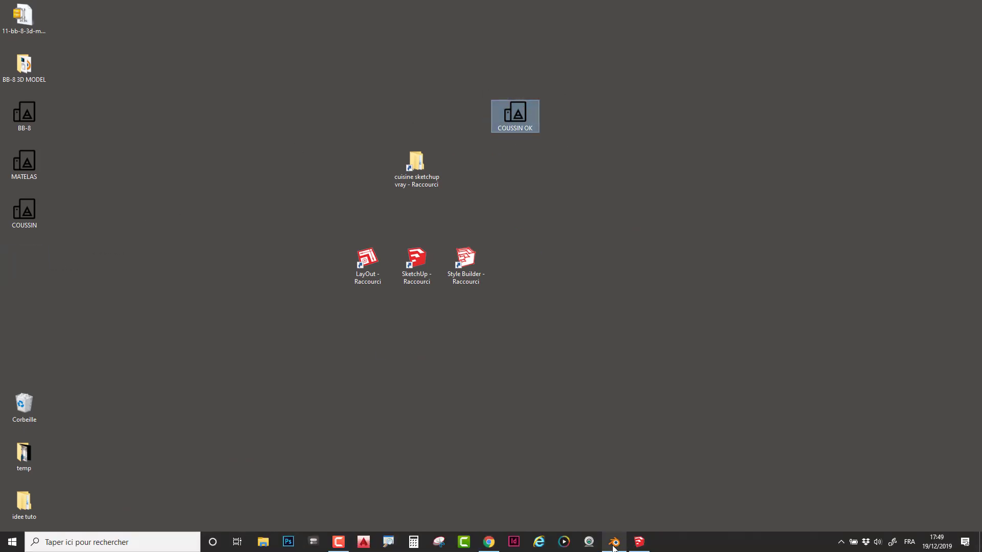
{"action": "left_click", "coordinate": [637, 542]}
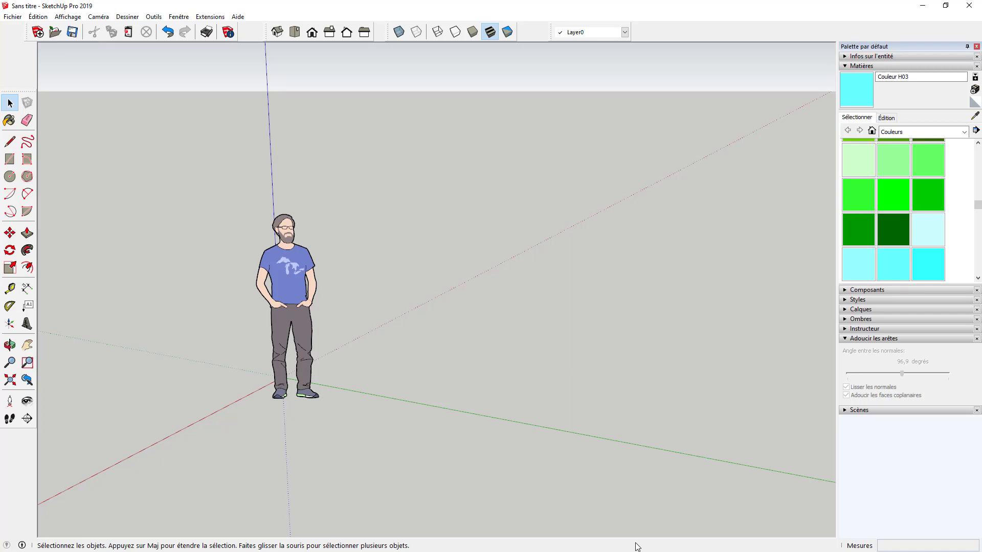
- Start importing COUSSIN OK from the Bureau folder with the file type STereoLithography (*.stl)
{"action": "left_click", "coordinate": [12, 16]}
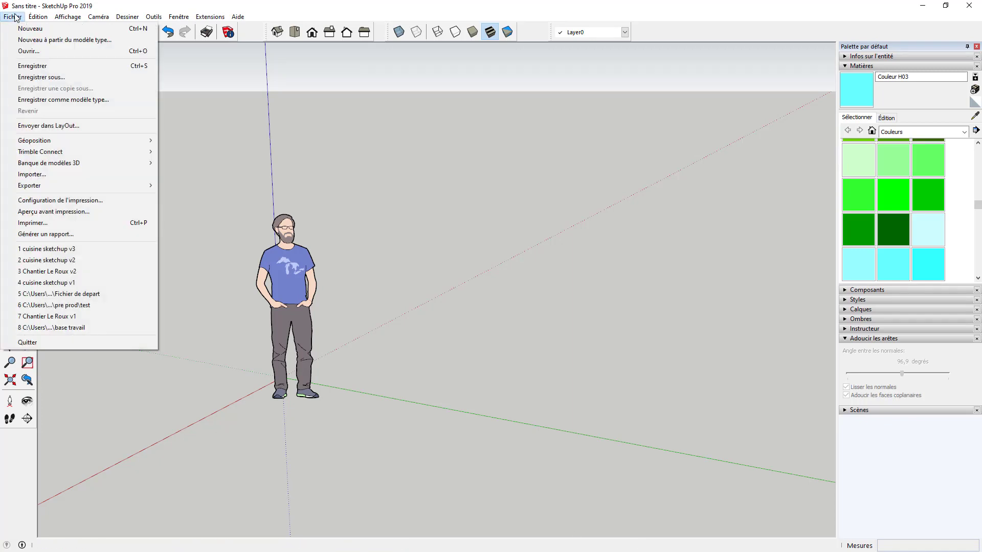
{"action": "left_click", "coordinate": [44, 176]}
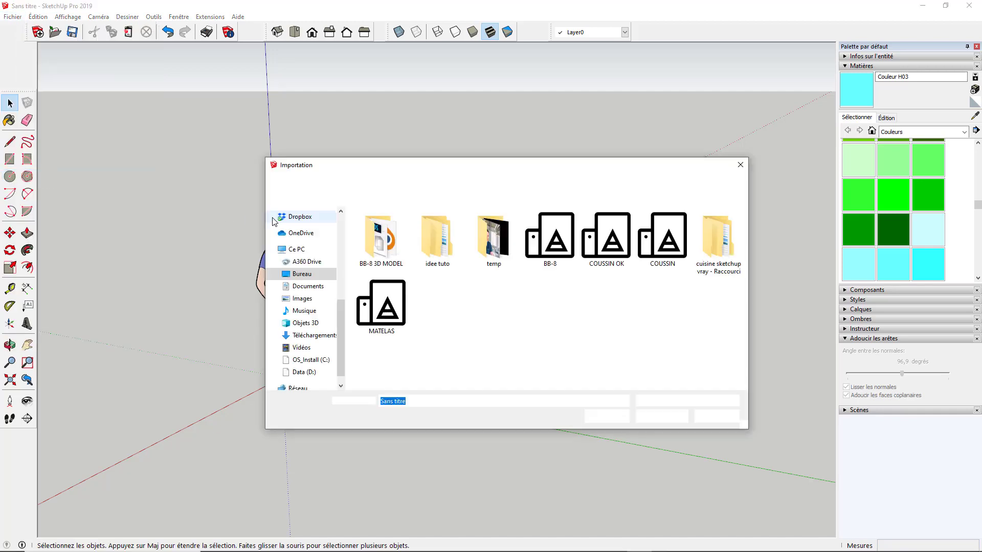
{"action": "left_click_drag", "start_coordinate": [373, 164], "coordinate": [440, 86]}
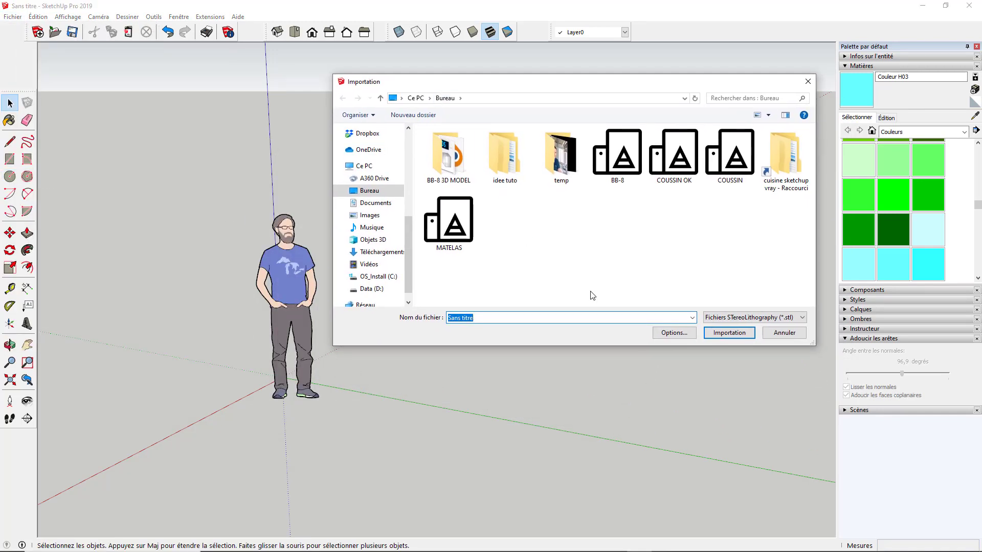
{"action": "left_click", "coordinate": [678, 160]}
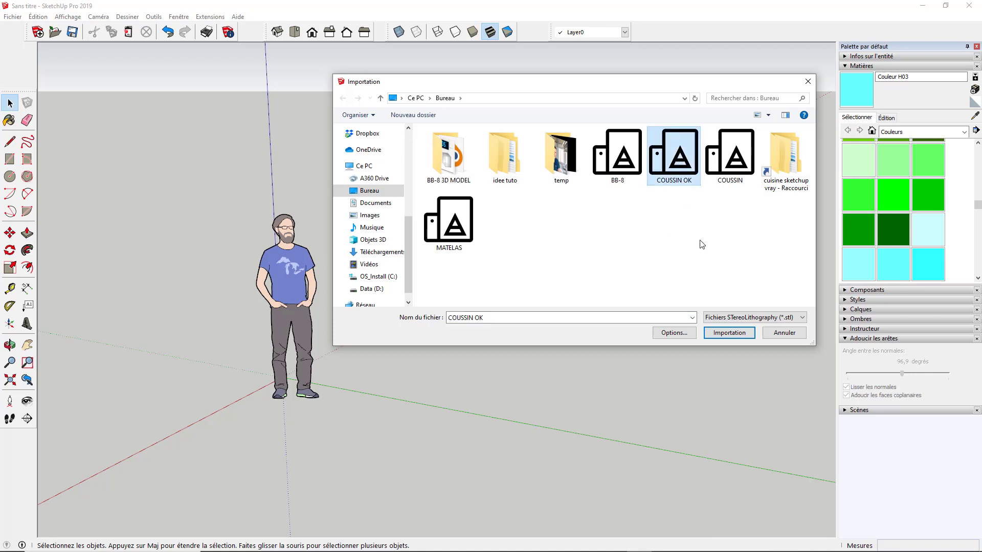
{"action": "left_click", "coordinate": [755, 317]}
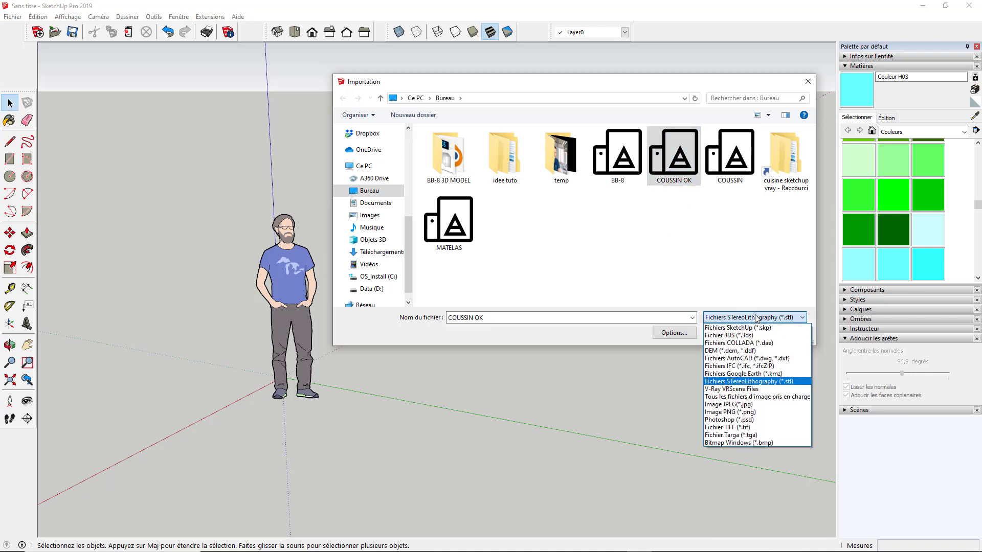
{"action": "left_click", "coordinate": [781, 383]}
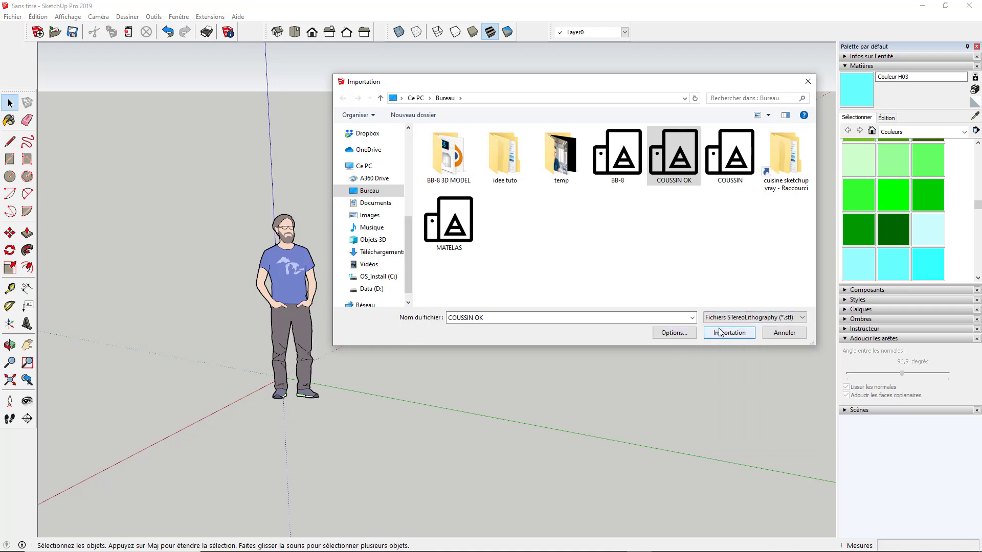
- Enable "Fusionner les faces coplanaires" in the STL import options and import COUSSIN OK
{"action": "left_click", "coordinate": [675, 335]}
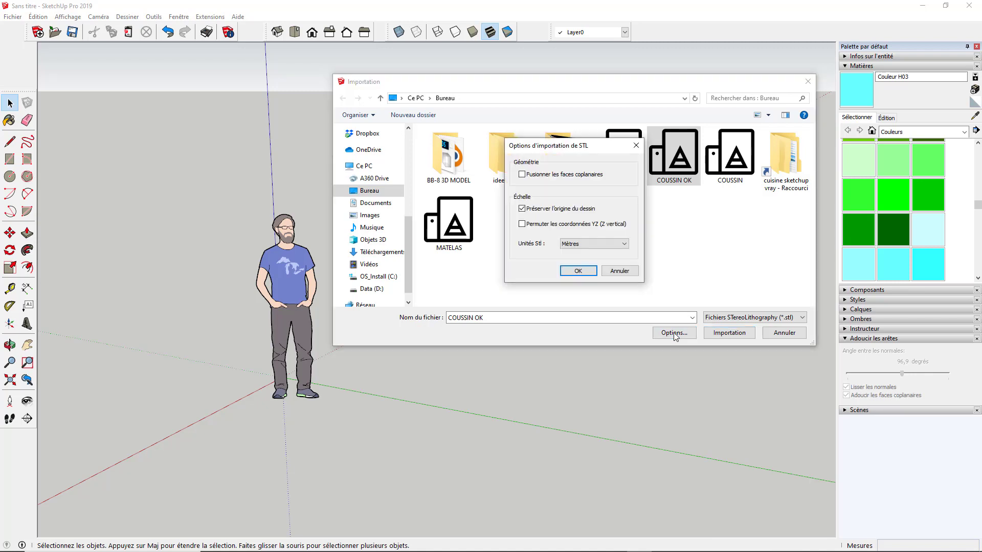
{"action": "left_click", "coordinate": [525, 175]}
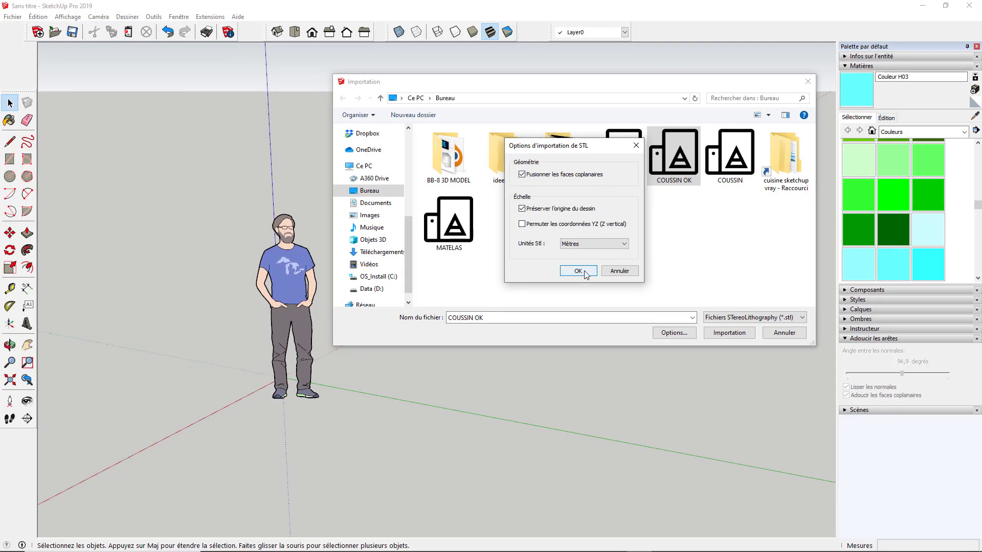
{"action": "left_click", "coordinate": [553, 357]}
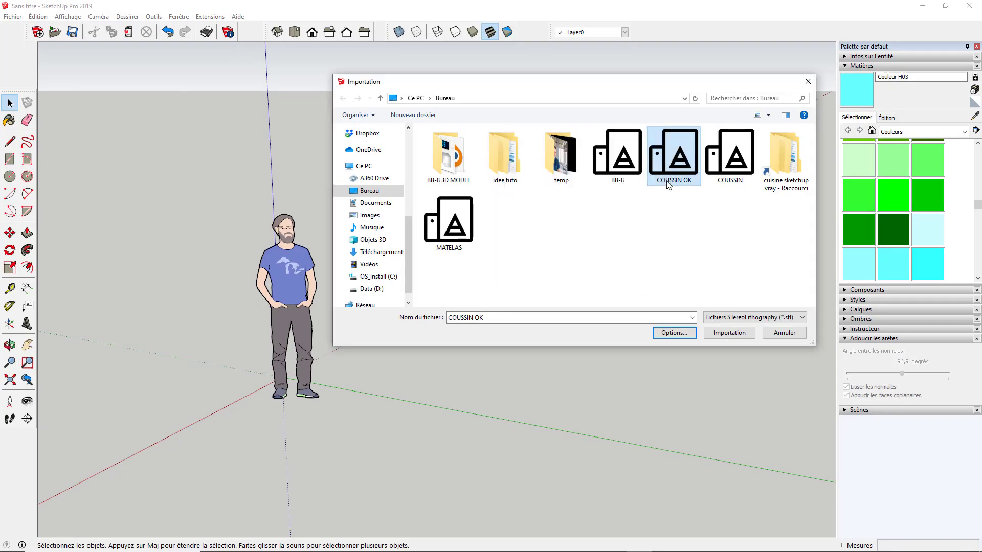
{"action": "left_click", "coordinate": [730, 335]}
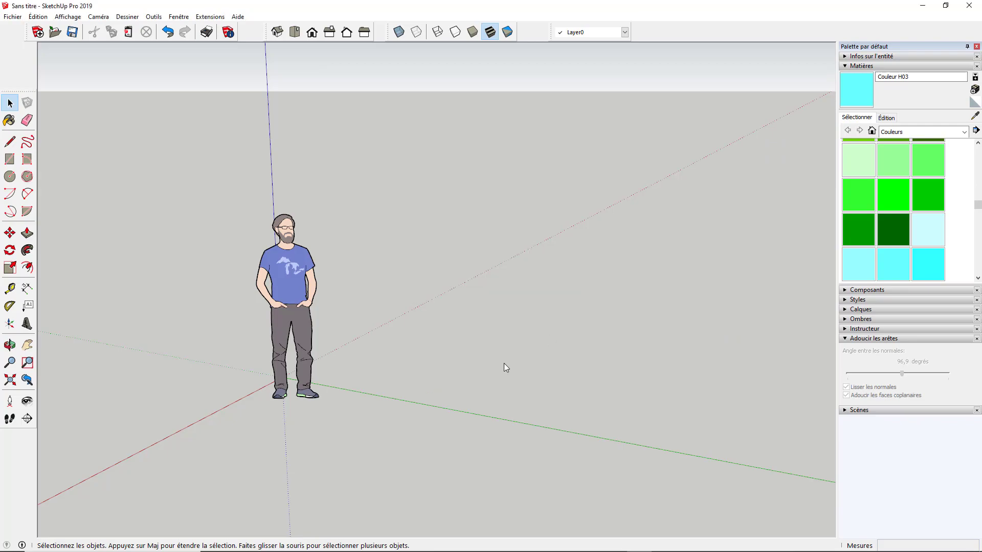
- Inspect the imported cushion's mesh for missing faces along its upper edges and delete the cushion
{"action": "scroll", "coordinate": [310, 307], "scroll_direction": "down", "scroll_amount": 3}
{"action": "middle_click_drag", "start_coordinate": [378, 379], "coordinate": [639, 432]}
{"action": "scroll", "coordinate": [424, 404], "scroll_direction": "up", "scroll_amount": 5}
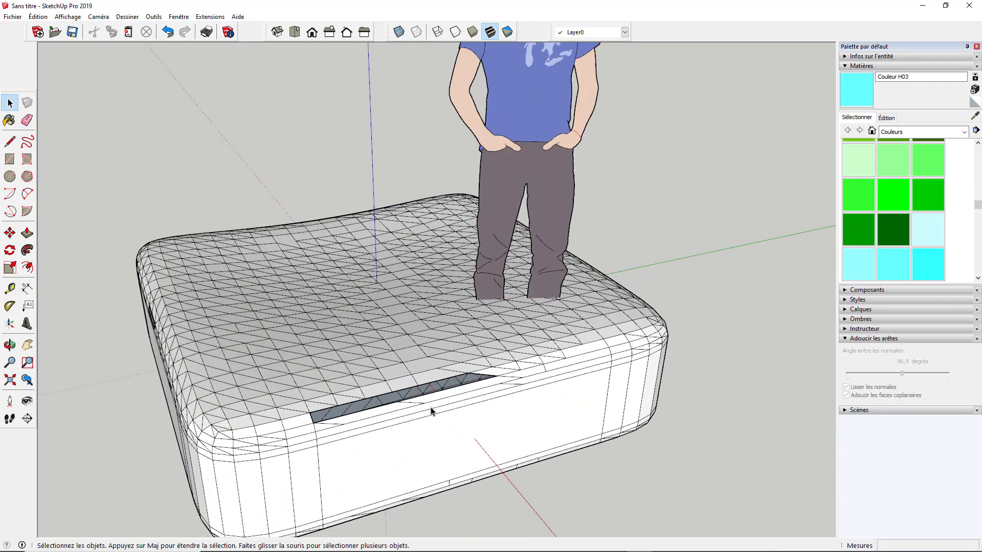
{"action": "scroll", "coordinate": [364, 392], "scroll_direction": "down", "scroll_amount": 4}
{"action": "middle_click_drag", "start_coordinate": [393, 359], "coordinate": [605, 335]}
{"action": "left_click", "coordinate": [421, 352]}
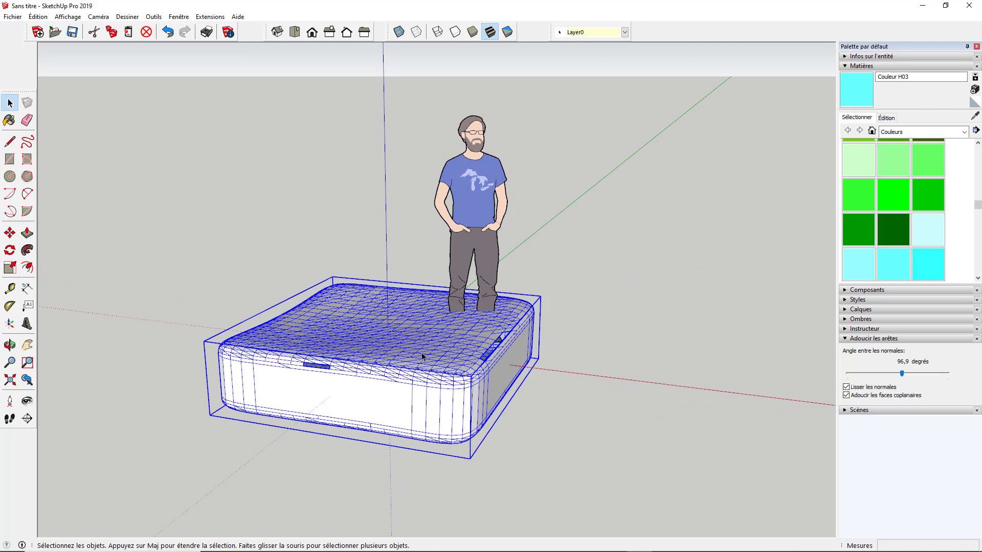
{"action": "scroll", "coordinate": [474, 395], "scroll_direction": "up", "scroll_amount": 3}
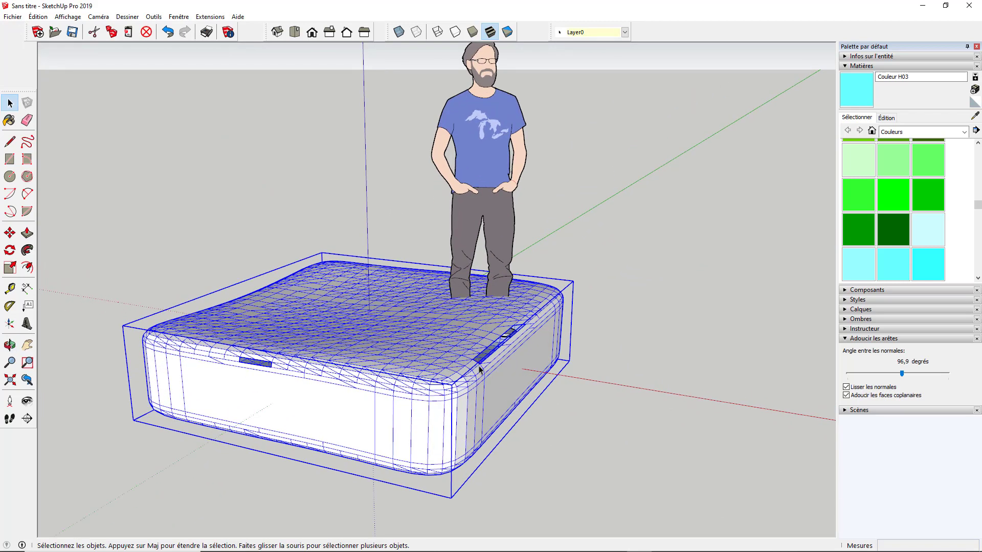
{"action": "key", "text": "Delete"}
- Import COUSSIN OK again with "Fusionner les faces coplanaires" turned off in the STL import options
{"action": "left_click", "coordinate": [12, 16]}
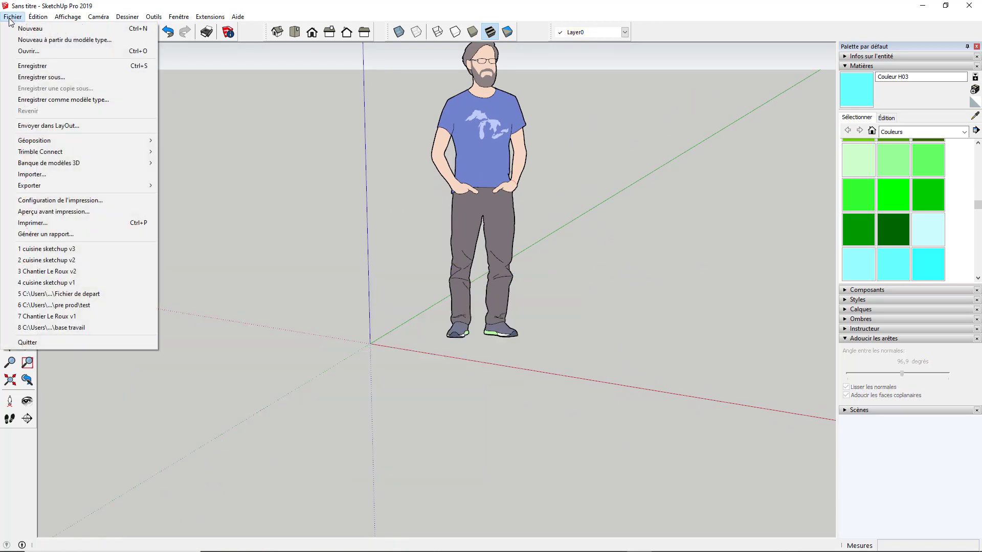
{"action": "left_click", "coordinate": [28, 172]}
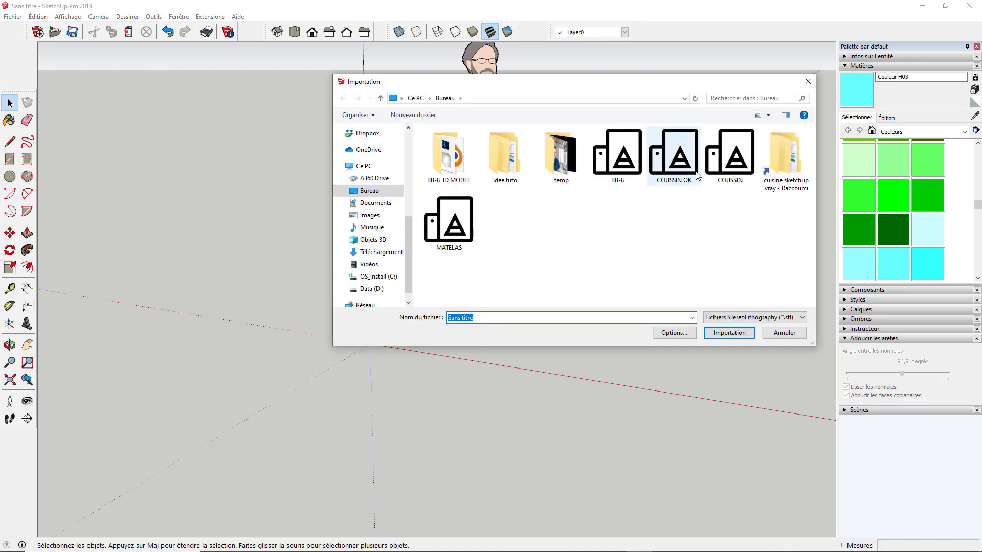
{"action": "left_click", "coordinate": [674, 153]}
{"action": "left_click", "coordinate": [674, 333]}
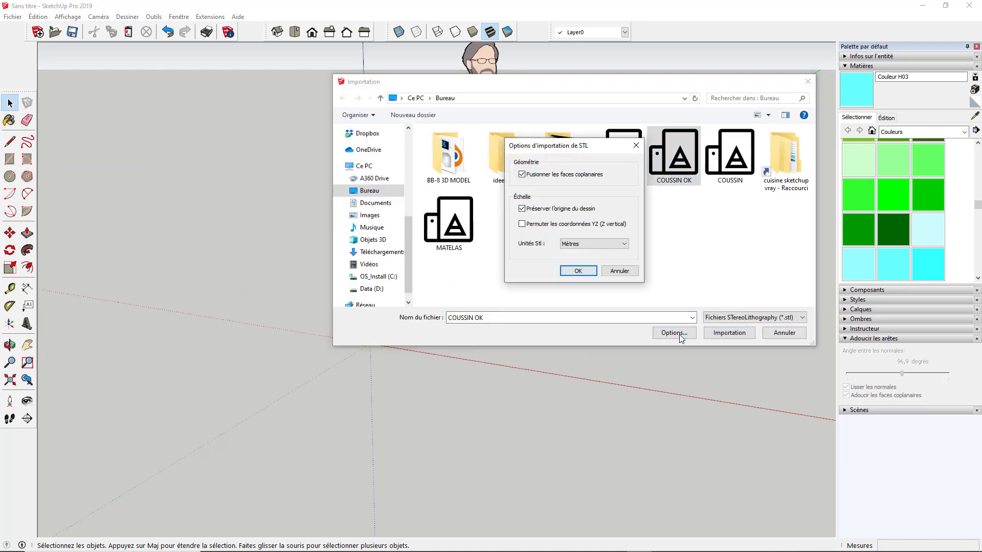
{"action": "left_click", "coordinate": [522, 174]}
{"action": "left_click", "coordinate": [578, 271]}
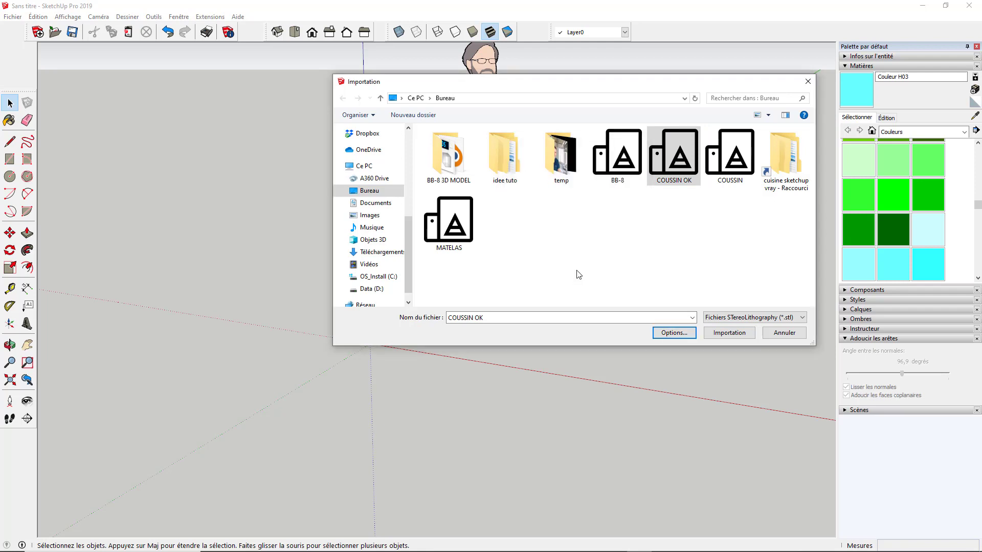
{"action": "left_click", "coordinate": [729, 333]}
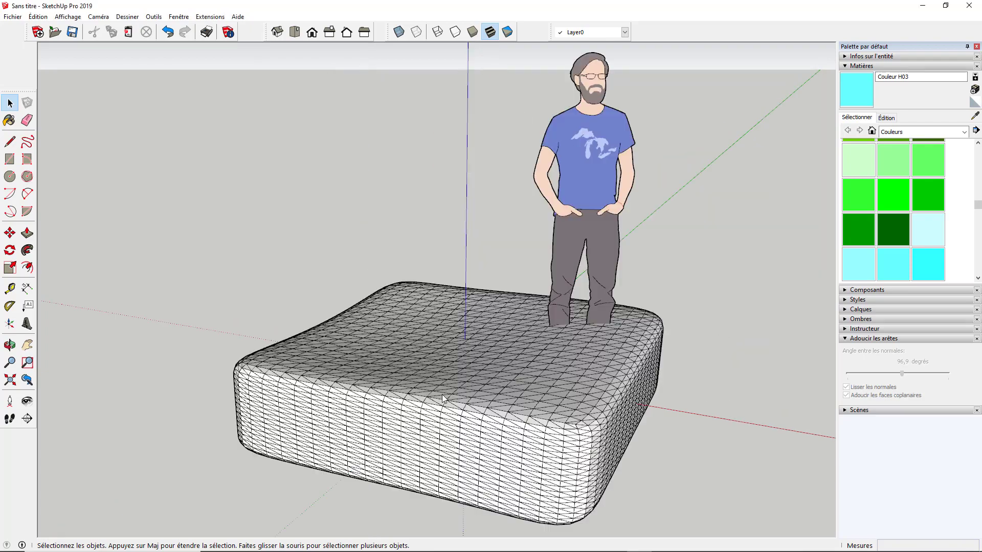
- Move the imported cushion about 108.6 cm across the ground, clear of the standing figure's feet
{"action": "scroll", "coordinate": [318, 308], "scroll_direction": "down", "scroll_amount": 3}
{"action": "middle_click_drag", "start_coordinate": [517, 369], "coordinate": [389, 387]}
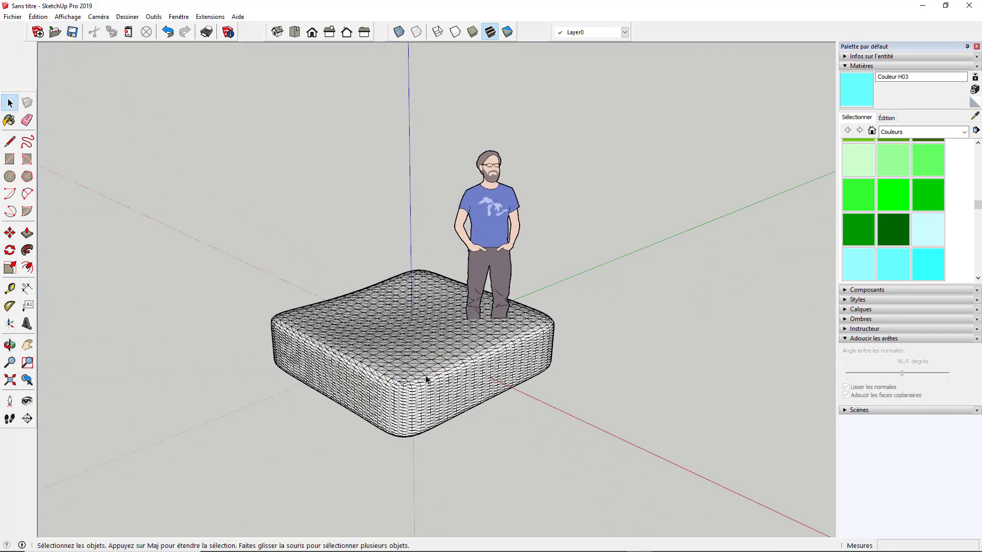
{"action": "left_click", "coordinate": [387, 383]}
{"action": "key", "text": "m"}
{"action": "scroll", "coordinate": [317, 297], "scroll_direction": "down", "scroll_amount": 2}
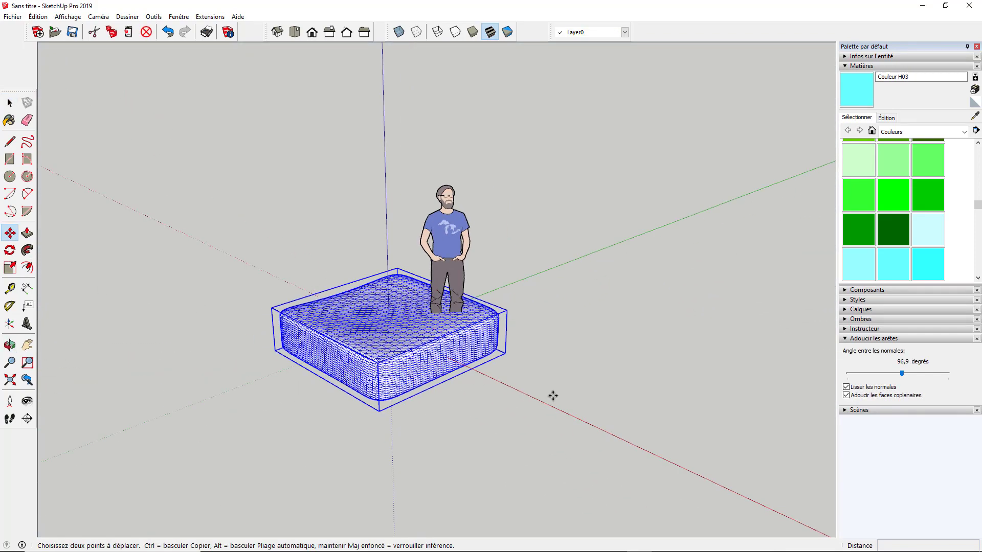
{"action": "left_click", "coordinate": [562, 387]}
{"action": "left_click", "coordinate": [484, 414]}
- Scale the cushion down uniformly from a corner, enlarge it again by a factor of about 1.36, and clear the selection
{"action": "key", "text": "s"}
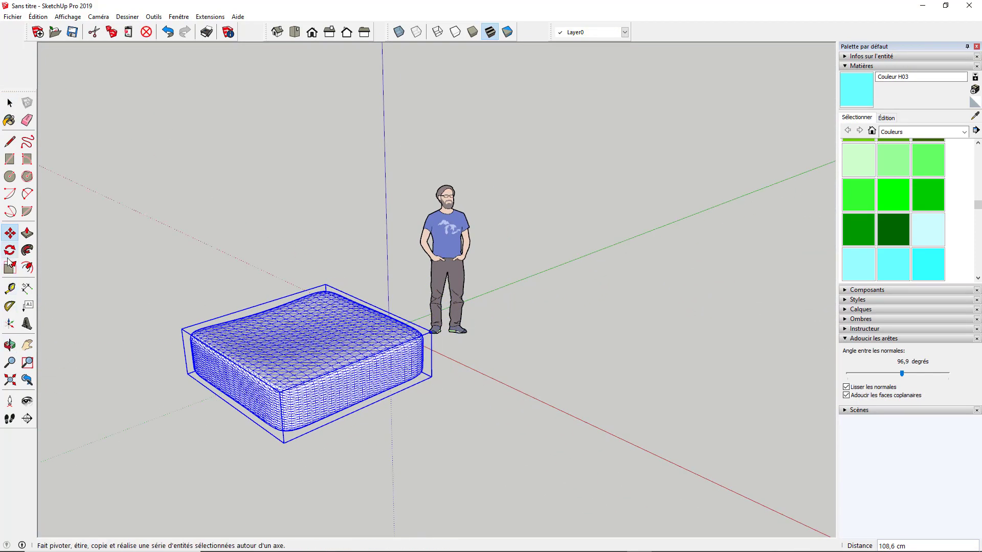
{"action": "left_click_drag", "start_coordinate": [181, 329], "coordinate": [377, 390]}
{"action": "scroll", "coordinate": [395, 389], "scroll_direction": "up", "scroll_amount": 5}
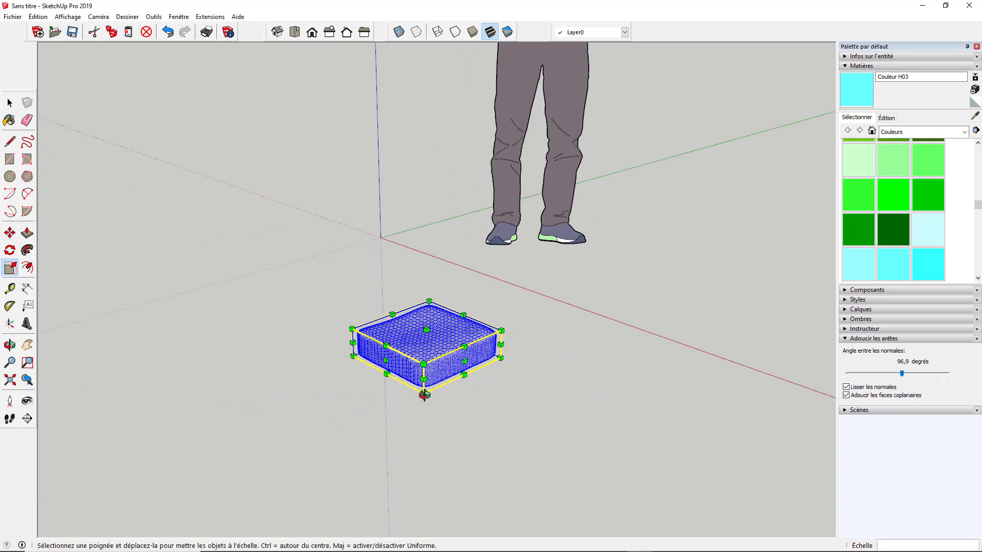
{"action": "middle_click_drag", "start_coordinate": [426, 394], "coordinate": [744, 371]}
{"action": "scroll", "coordinate": [563, 335], "scroll_direction": "up", "scroll_amount": 5}
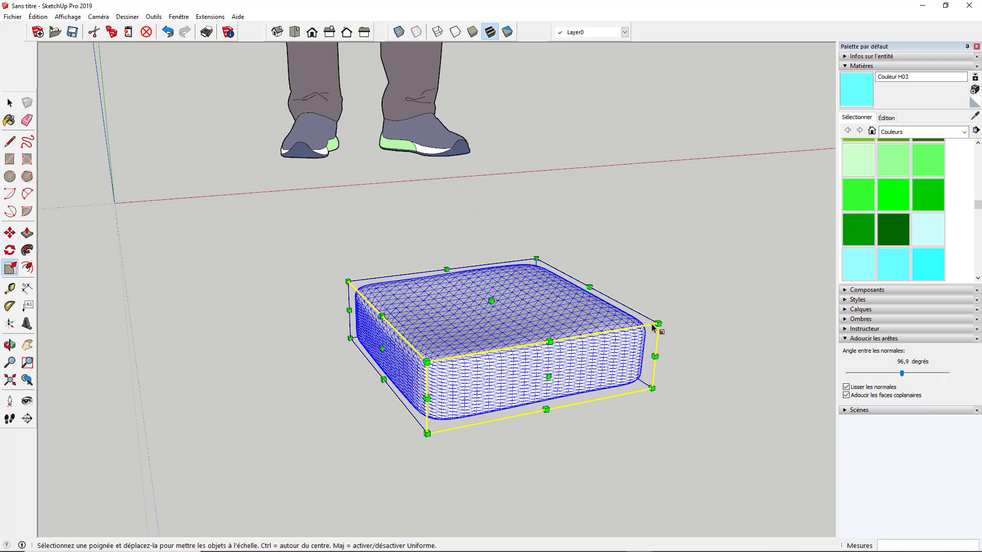
{"action": "left_click_drag", "start_coordinate": [658, 323], "coordinate": [798, 280]}
{"action": "key", "text": "space"}
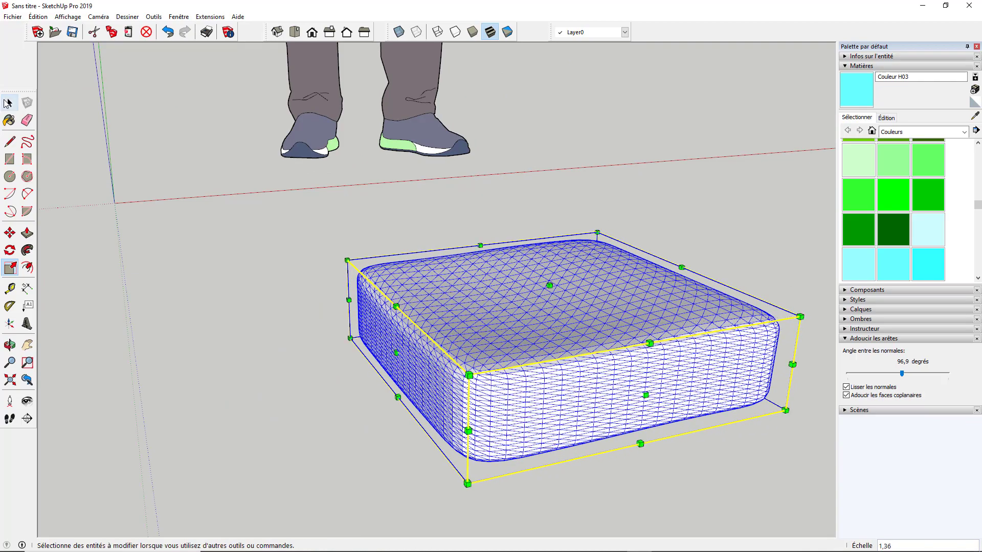
{"action": "left_click", "coordinate": [219, 335]}
- Turn on shadows for the scene containing the imported cushion and the standing figure
{"action": "scroll", "coordinate": [218, 334], "scroll_direction": "down", "scroll_amount": 2}
{"action": "scroll", "coordinate": [499, 373], "scroll_direction": "up", "scroll_amount": 3}
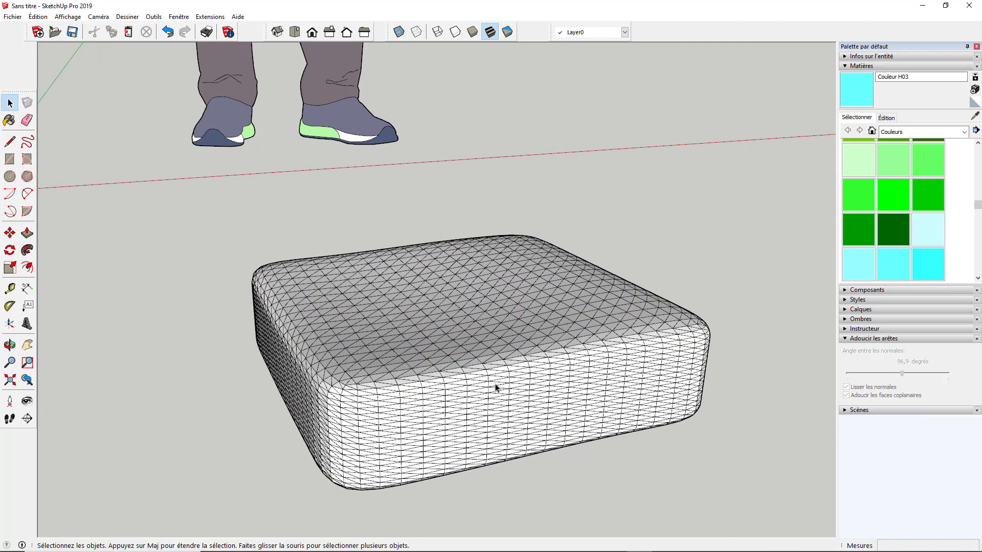
{"action": "middle_click_drag", "start_coordinate": [497, 384], "coordinate": [532, 300]}
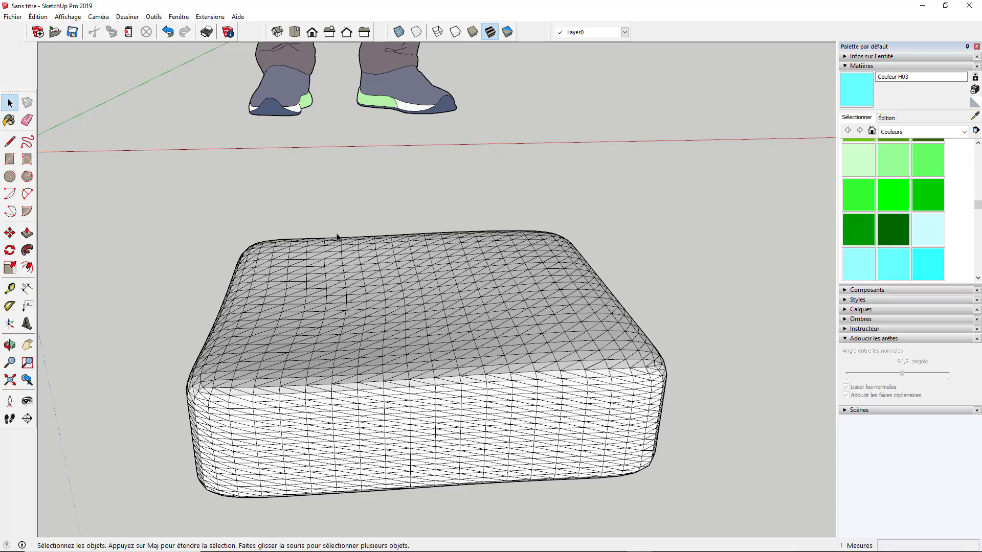
{"action": "middle_click_drag", "start_coordinate": [261, 383], "coordinate": [344, 318]}
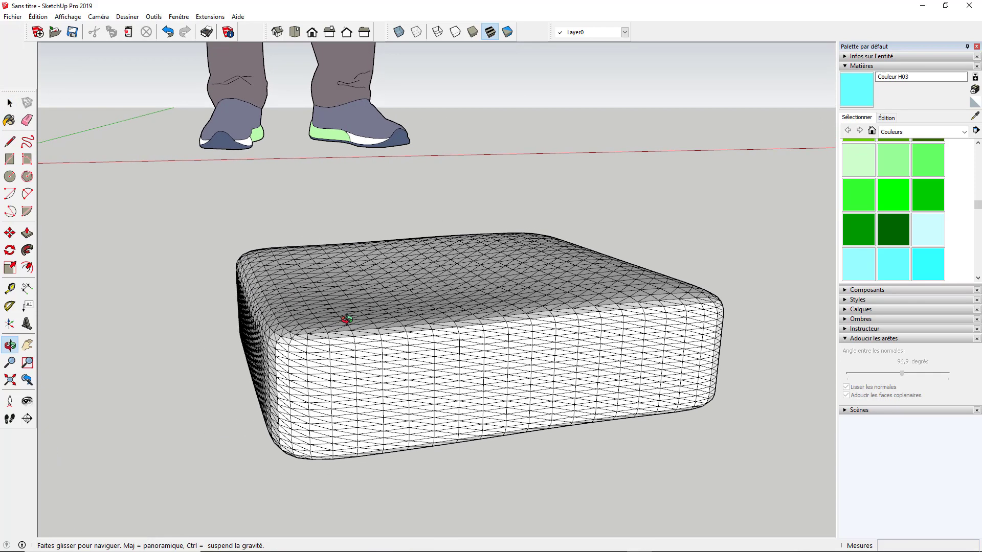
{"action": "left_click", "coordinate": [68, 17]}
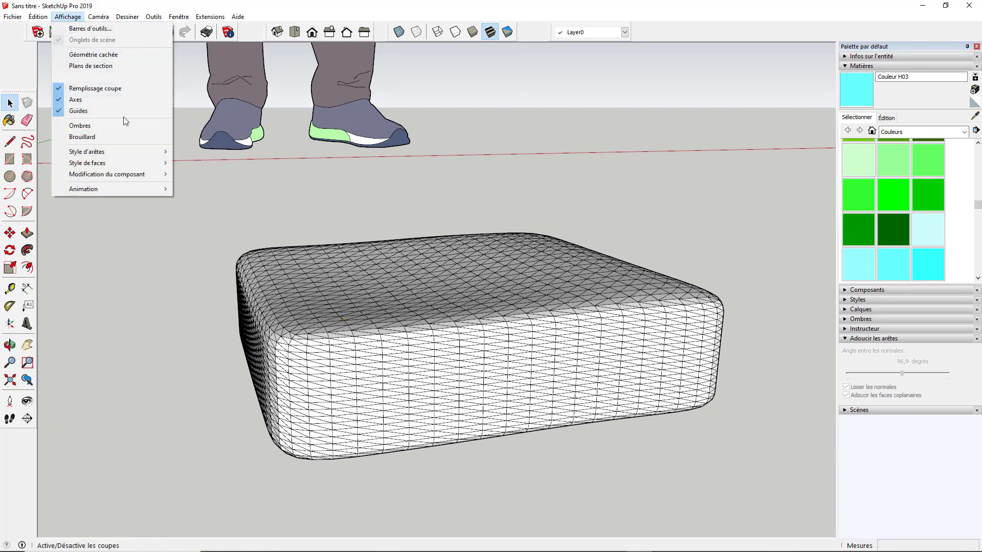
{"action": "left_click", "coordinate": [95, 125]}
{"action": "middle_click_drag", "start_coordinate": [94, 122], "coordinate": [386, 346]}
- Raise the cushion vertically in several moves to rest its base on the ground, using its shadow as a guide, and clear the selection
{"action": "left_click", "coordinate": [386, 346]}
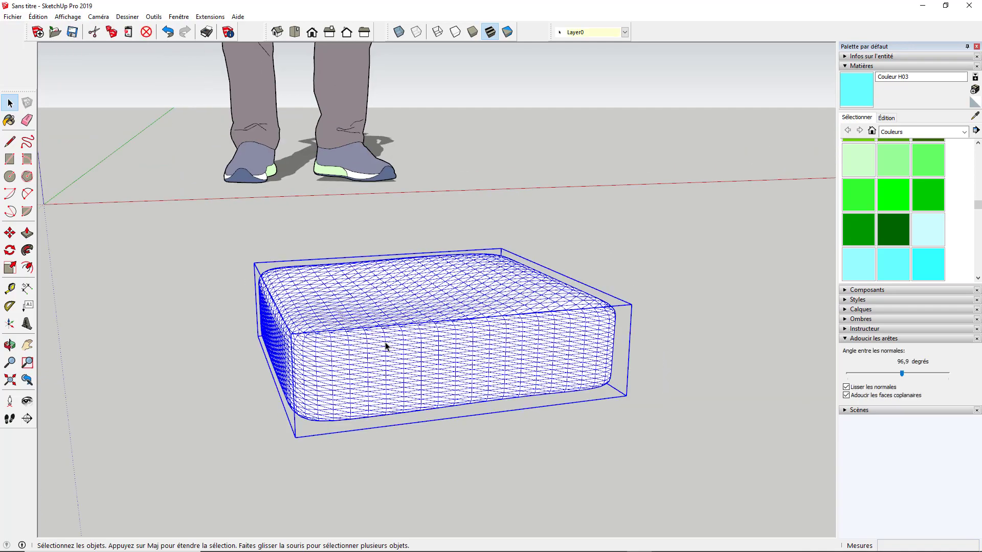
{"action": "key", "text": "m"}
{"action": "left_click", "coordinate": [386, 342]}
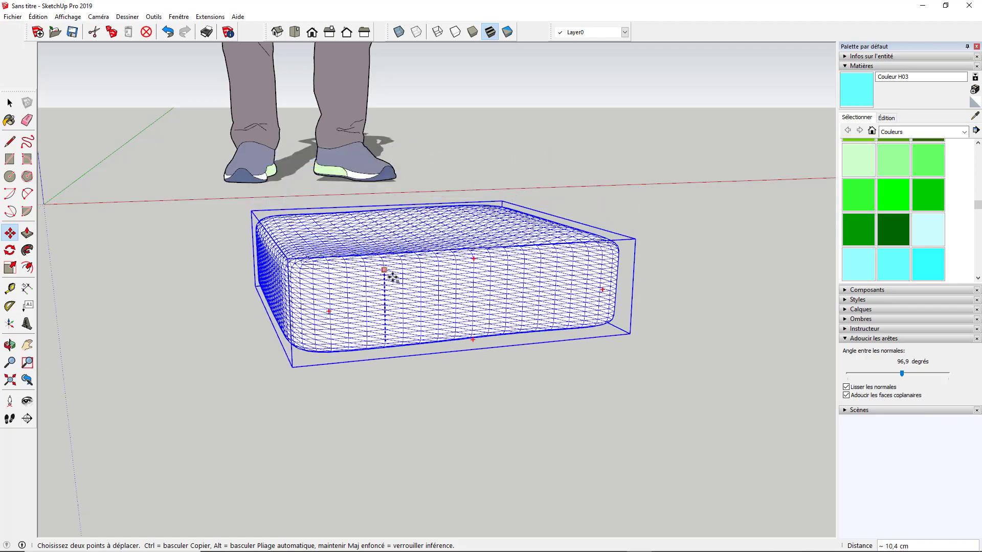
{"action": "left_click", "coordinate": [391, 284]}
{"action": "scroll", "coordinate": [403, 375], "scroll_direction": "down", "scroll_amount": 4}
{"action": "left_click", "coordinate": [403, 354]}
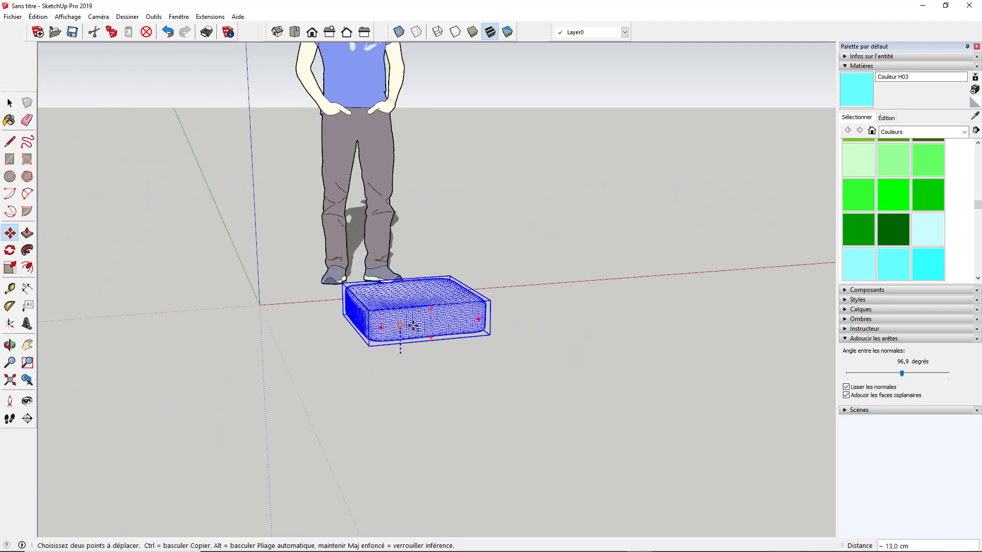
{"action": "middle_click_drag", "start_coordinate": [411, 310], "coordinate": [66, 320]}
{"action": "left_click", "coordinate": [417, 306]}
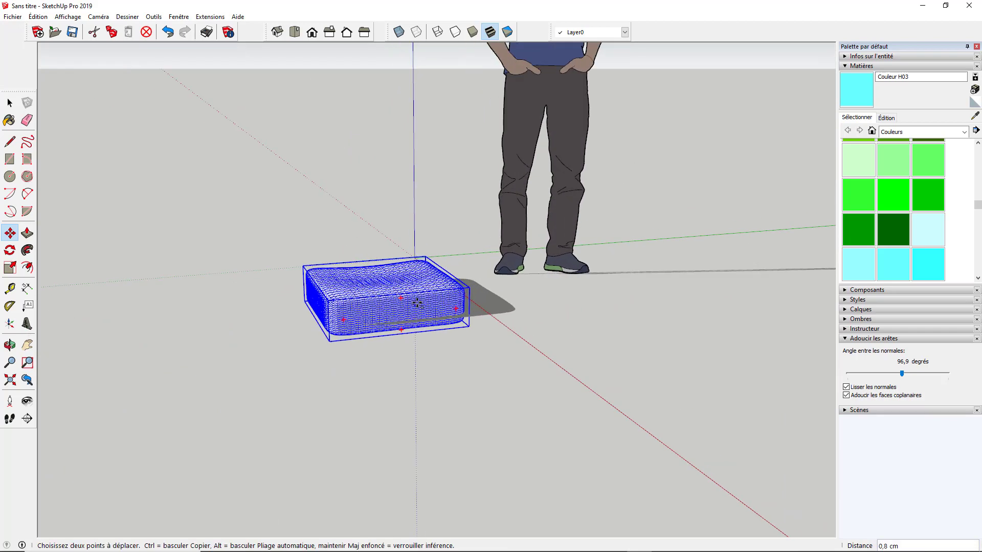
{"action": "left_click", "coordinate": [418, 290]}
{"action": "key", "text": "space"}
{"action": "left_click", "coordinate": [465, 327]}
{"action": "scroll", "coordinate": [335, 273], "scroll_direction": "up", "scroll_amount": 3}
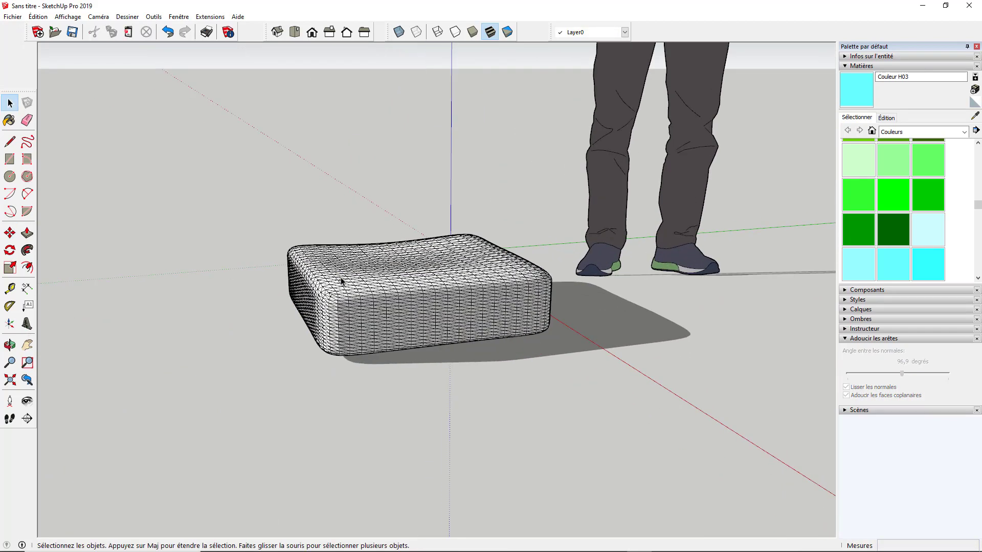
- Soften and smooth the cushion's edges, set the angle between normals to about 40.2 degrees, and clear the selection
{"action": "middle_click_drag", "start_coordinate": [341, 278], "coordinate": [436, 303]}
{"action": "left_click", "coordinate": [454, 299]}
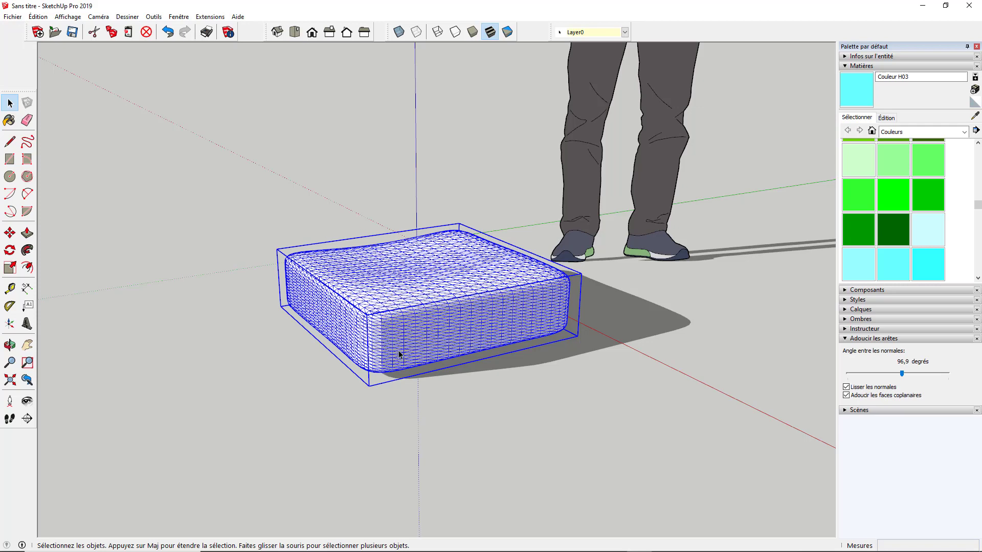
{"action": "right_click", "coordinate": [401, 300]}
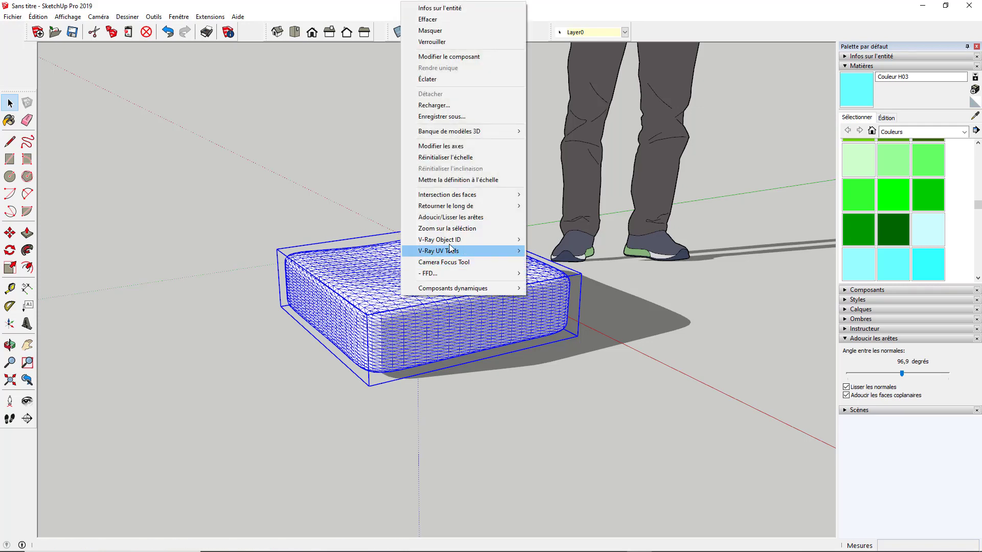
{"action": "left_click", "coordinate": [441, 217]}
{"action": "middle_click_drag", "start_coordinate": [407, 373], "coordinate": [475, 362]}
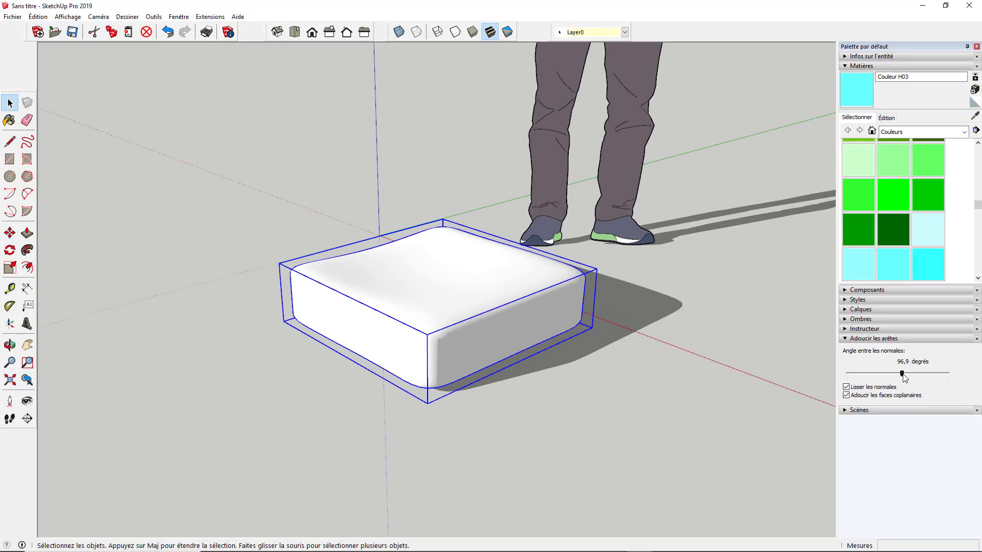
{"action": "left_click_drag", "start_coordinate": [902, 374], "coordinate": [872, 376]}
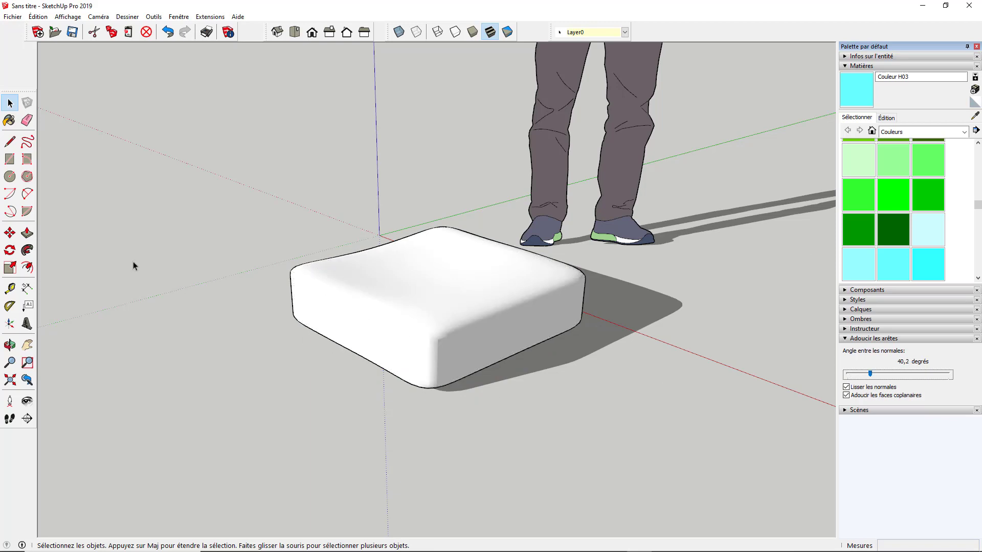
{"action": "left_click", "coordinate": [81, 190]}
- Copy the smoothed cushion along the red axis so the copy sits directly beside the original, away from the origin
{"action": "middle_click_drag", "start_coordinate": [344, 320], "coordinate": [460, 246]}
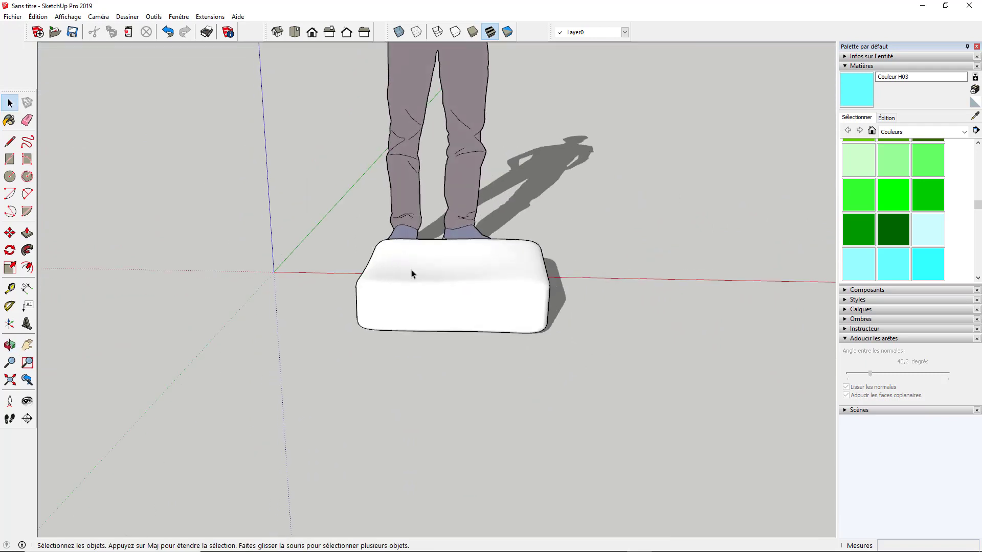
{"action": "left_click", "coordinate": [453, 307]}
{"action": "left_click", "coordinate": [10, 233]}
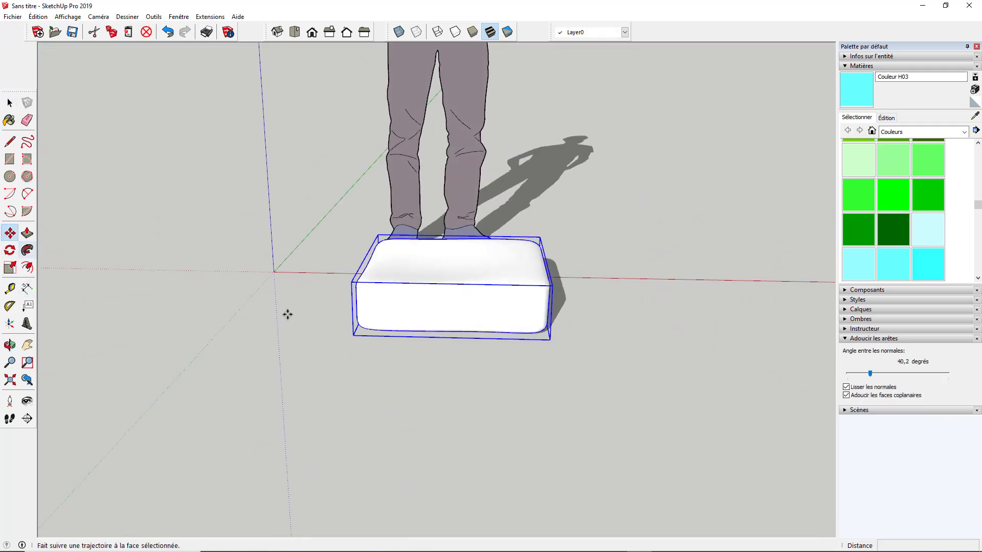
{"action": "left_click", "coordinate": [373, 319]}
{"action": "key", "text": "ctrl"}
{"action": "left_click", "coordinate": [569, 324]}
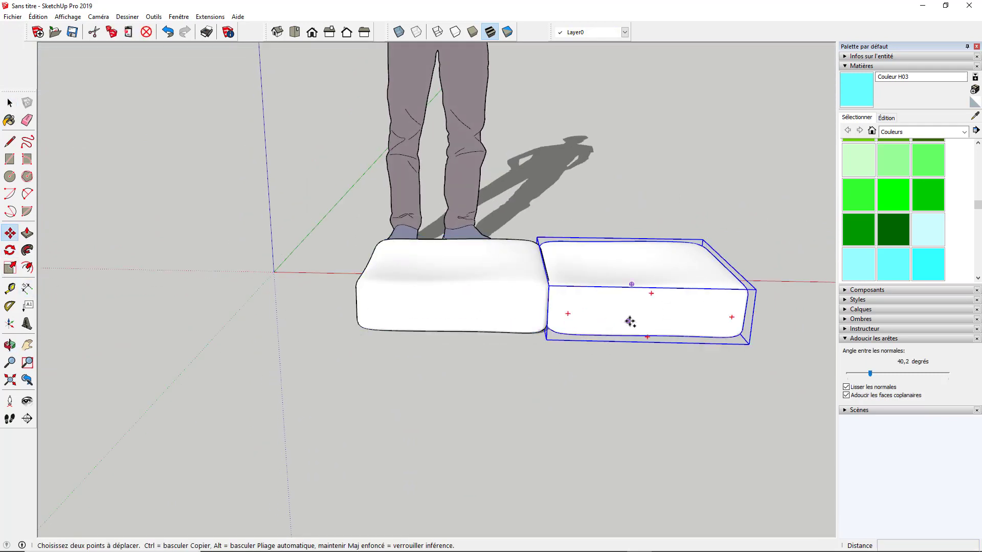
- Copy the new cushion about 114.6 cm back along the red axis to the original's other side and clear the selection
{"action": "left_click", "coordinate": [628, 321]}
{"action": "key", "text": "ctrl"}
{"action": "left_click", "coordinate": [235, 320]}
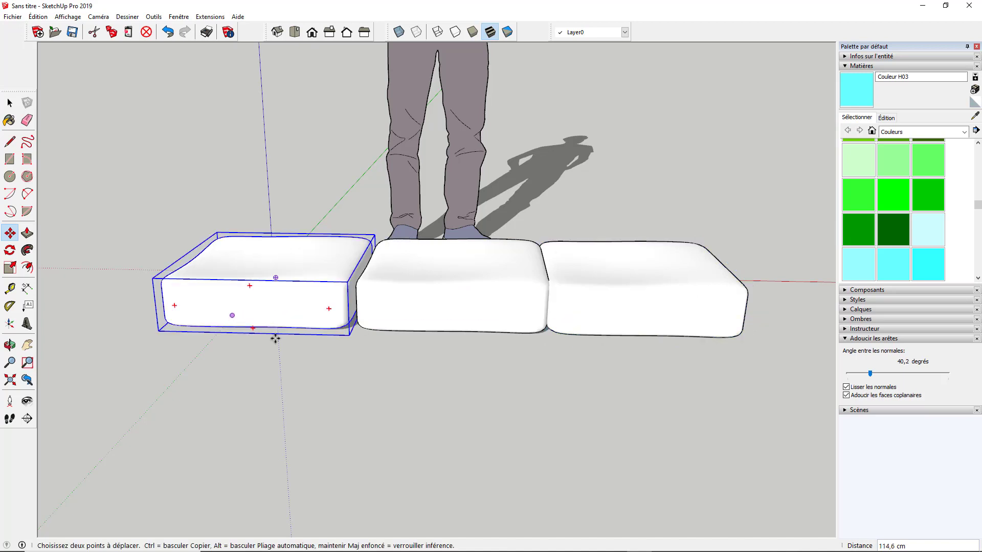
{"action": "key", "text": "space"}
{"action": "left_click", "coordinate": [427, 344]}
- Paint the cushion farthest from the origin with Couleur G08 and the middle cushion with Couleur H03
{"action": "middle_click_drag", "start_coordinate": [428, 344], "coordinate": [609, 329]}
{"action": "left_click", "coordinate": [904, 241]}
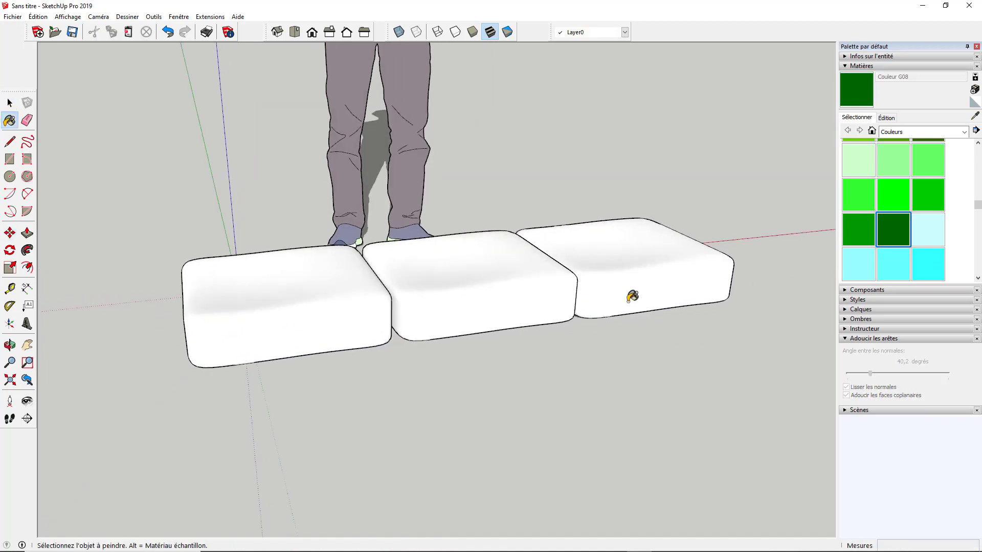
{"action": "left_click", "coordinate": [631, 299]}
{"action": "left_click", "coordinate": [892, 259]}
{"action": "left_click", "coordinate": [515, 293]}
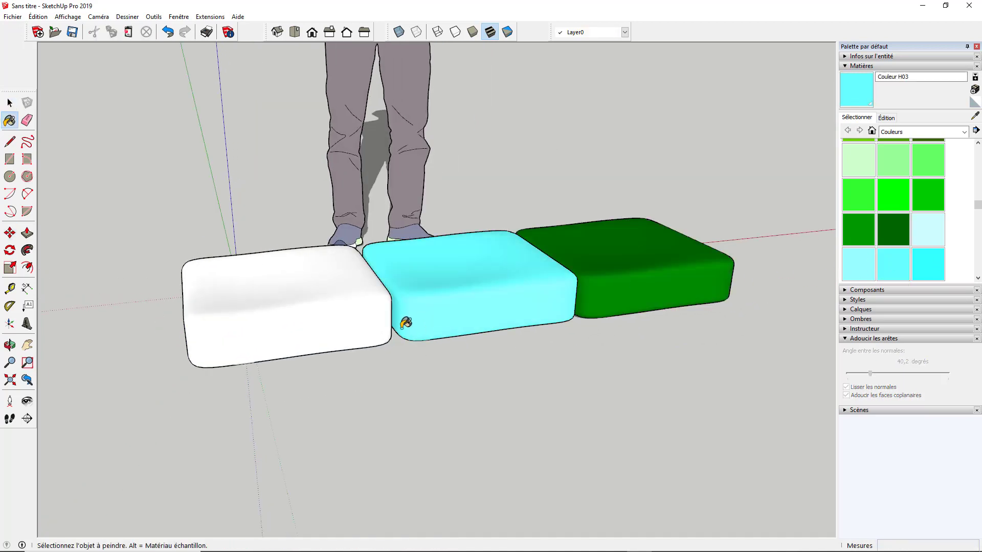
- Examine the row of three cushions beside the standing figure from different angles and distances
{"action": "mouse_move", "coordinate": [404, 324]}
{"action": "middle_mouse_down"}
{"action": "mouse_move", "coordinate": [423, 366]}
{"action": "mouse_move", "coordinate": [463, 307]}
{"action": "mouse_move", "coordinate": [466, 280]}
{"action": "middle_mouse_up"}
{"action": "scroll", "coordinate": [445, 357], "scroll_direction": "down", "scroll_amount": 3}
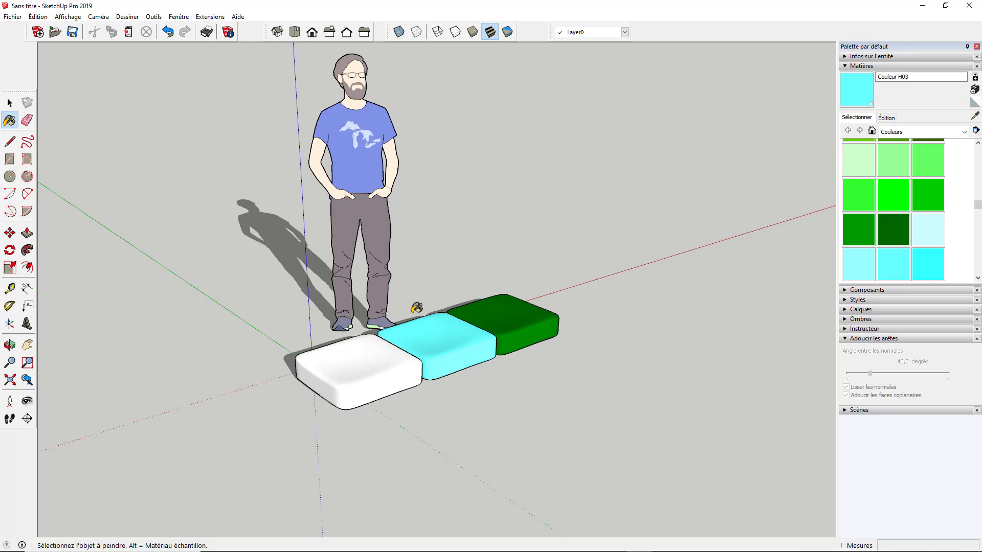
{"action": "mouse_move", "coordinate": [512, 551]}
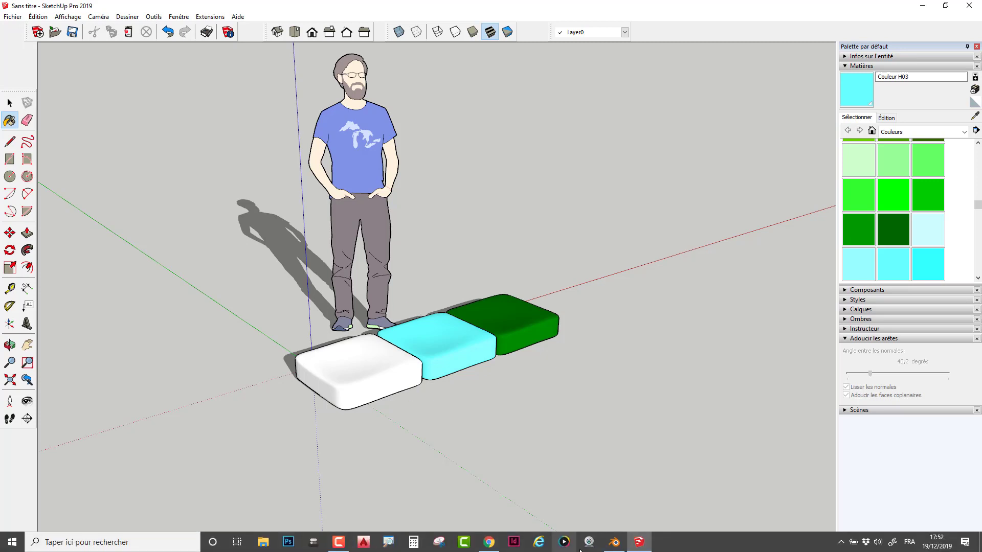
{"action": "mouse_move", "coordinate": [235, 361]}
{"action": "middle_mouse_down"}
{"action": "mouse_move", "coordinate": [732, 360]}
{"action": "mouse_move", "coordinate": [553, 278]}
{"action": "mouse_move", "coordinate": [241, 383]}
{"action": "middle_mouse_up"}
{"action": "scroll", "coordinate": [435, 353], "scroll_direction": "up", "scroll_amount": 3}
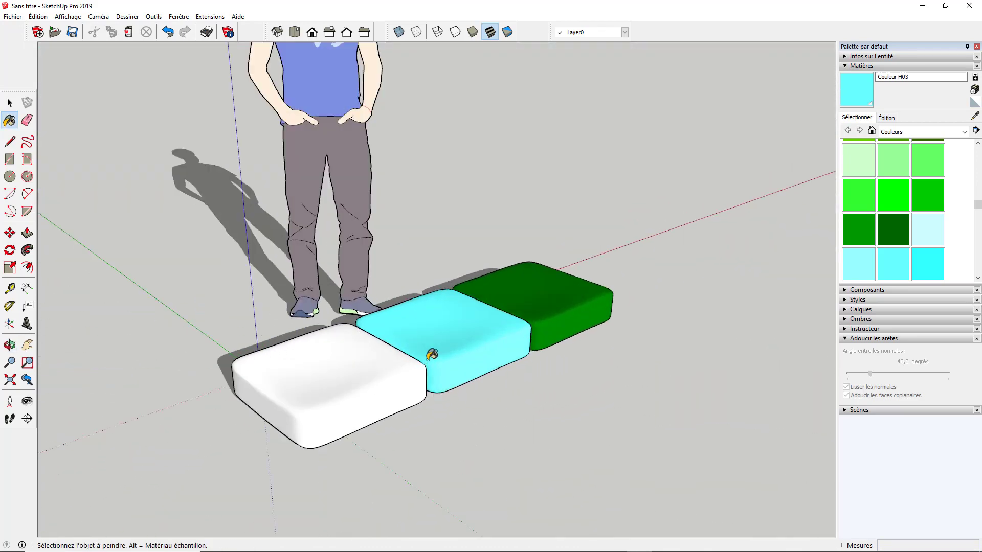
{"action": "scroll", "coordinate": [425, 380], "scroll_direction": "down", "scroll_amount": 5}
{"action": "scroll", "coordinate": [416, 340], "scroll_direction": "up", "scroll_amount": 3}
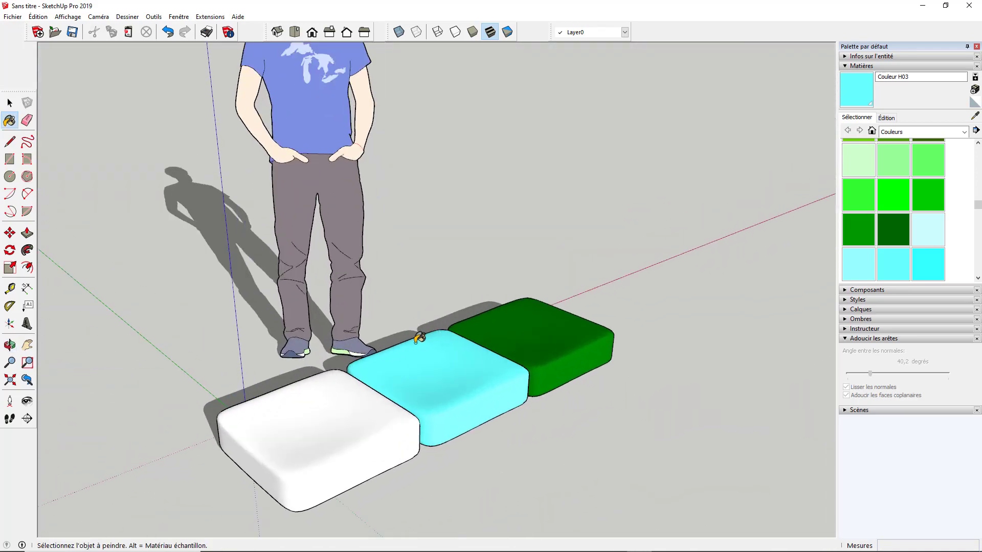
{"action": "scroll", "coordinate": [419, 359], "scroll_direction": "down", "scroll_amount": 1}
{"action": "middle_click_drag", "start_coordinate": [419, 359], "coordinate": [427, 339]}
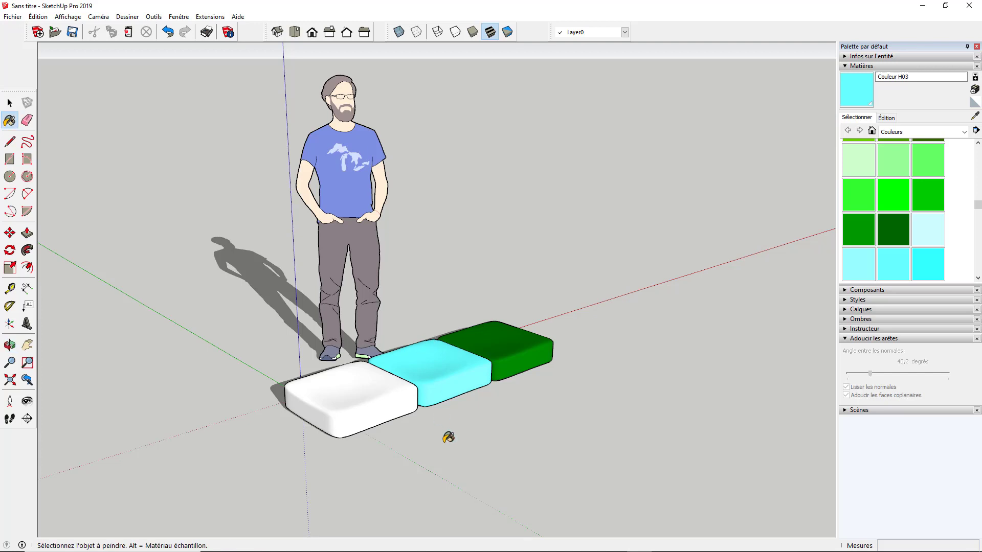